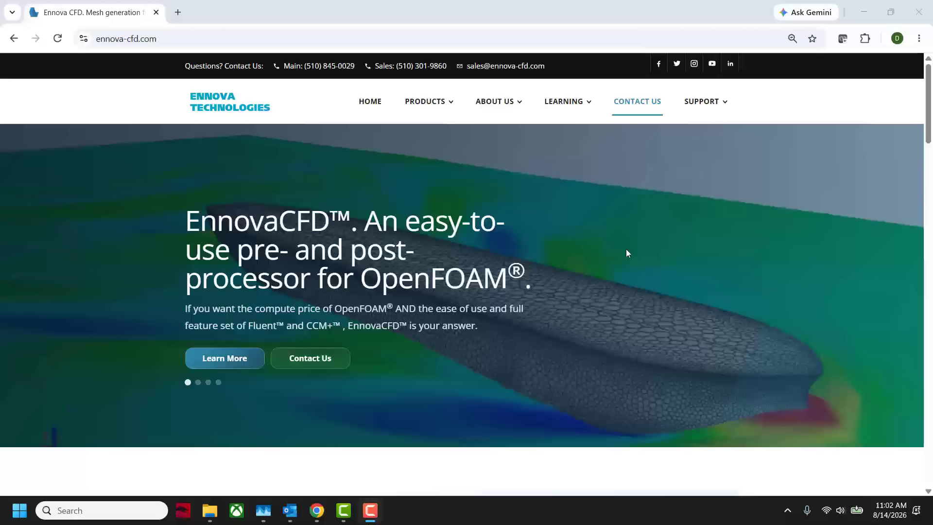
- Open the Ennova site's Downloads page, locate the Ennova Blue for Windows download, and minimize the browser
mouse_move(707, 101)
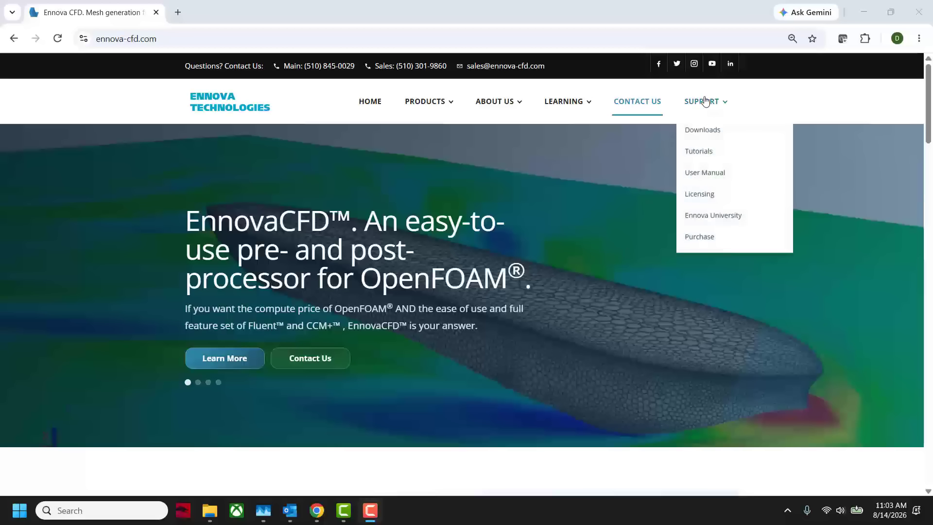
click(708, 131)
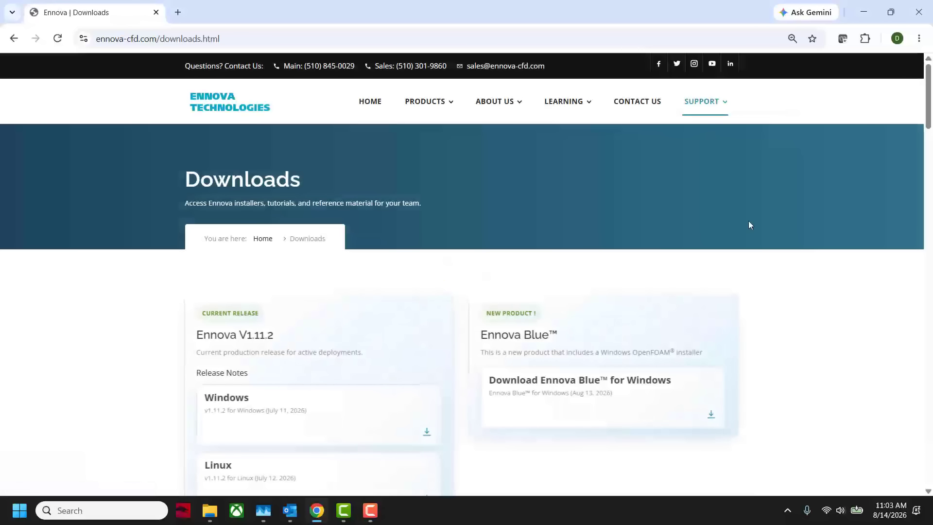
scroll(853, 396, down, 1)
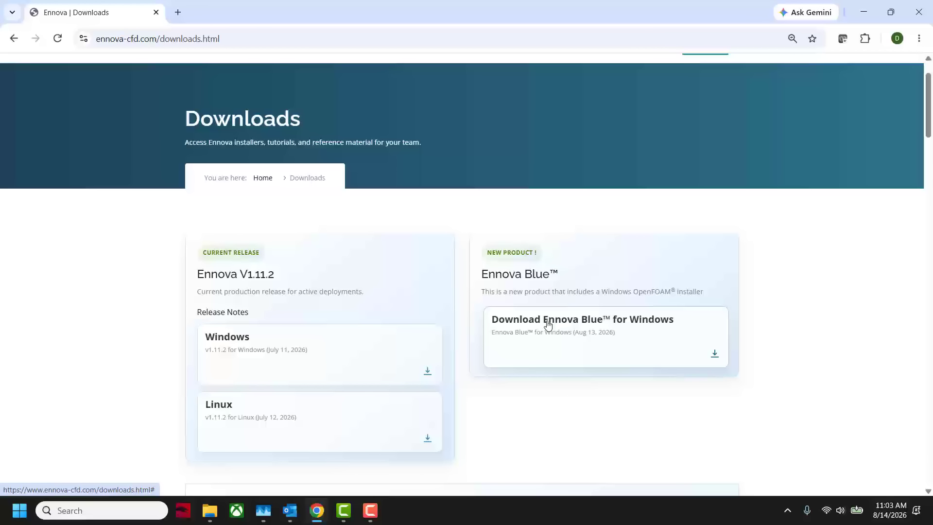
click(863, 12)
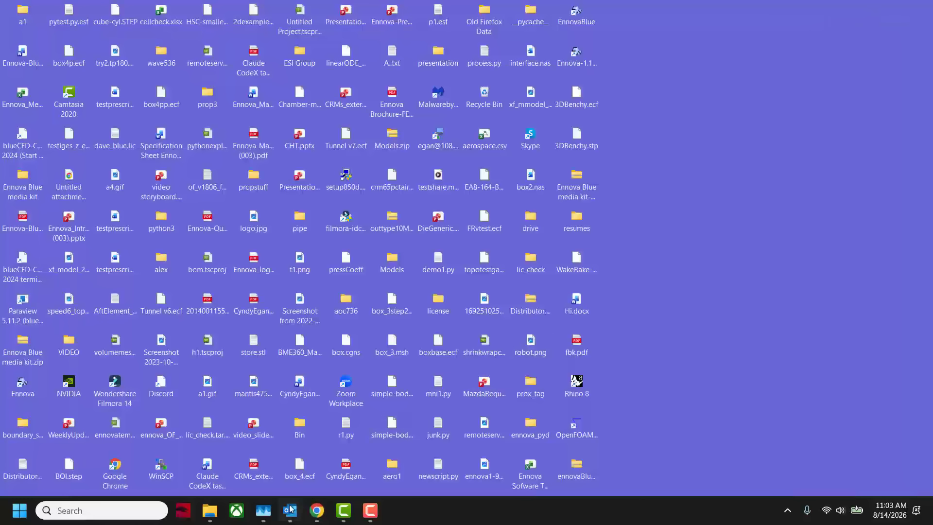
- Switch to Ennova, display this computer's host IDs from the license options, highlight the MAC addresses, and close the options without applying
mouse_move(206, 514)
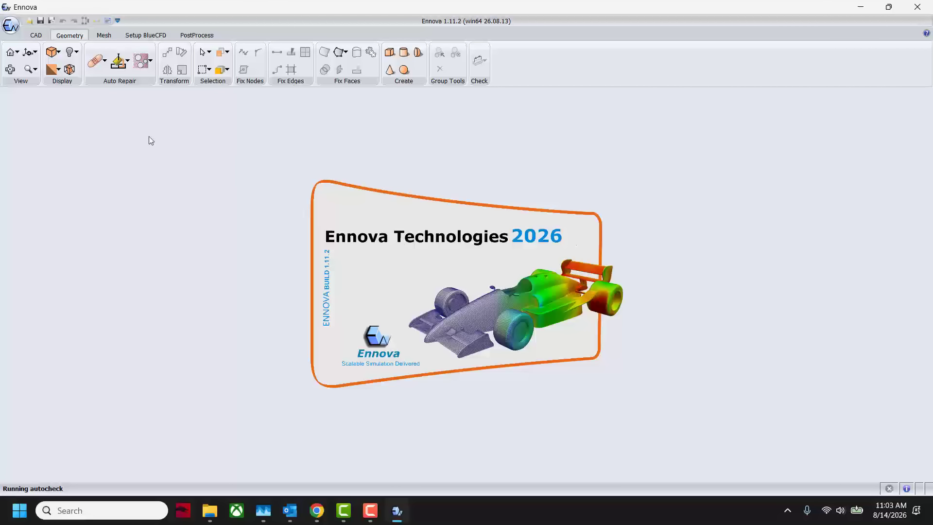
click(15, 27)
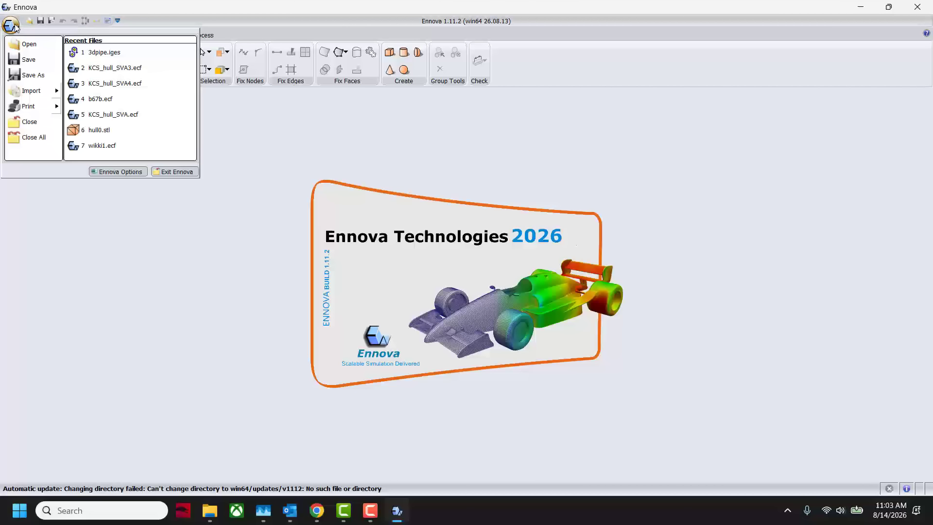
click(112, 173)
click(321, 247)
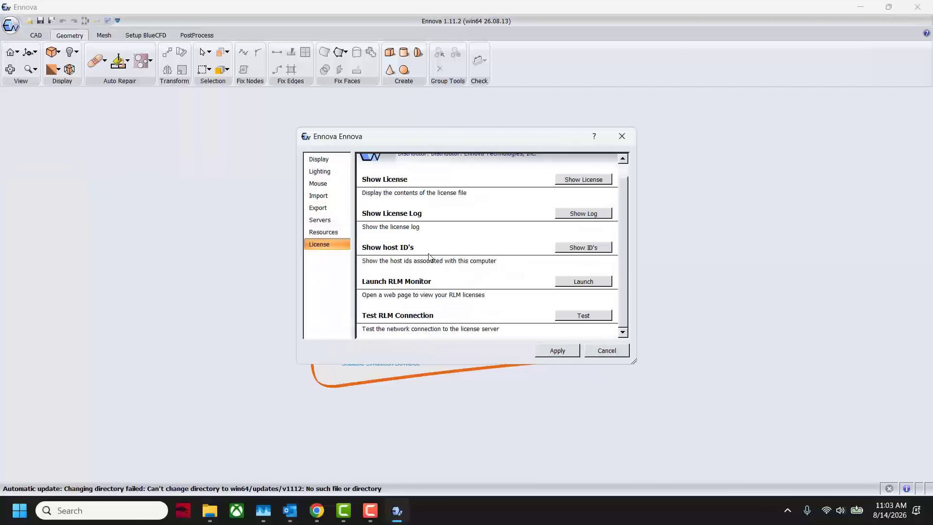
click(579, 249)
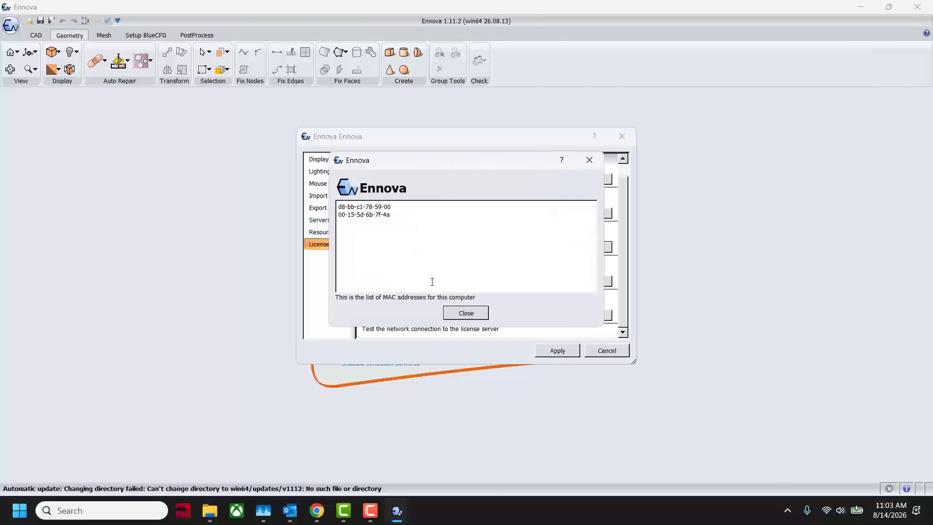
drag(402, 214, 321, 200)
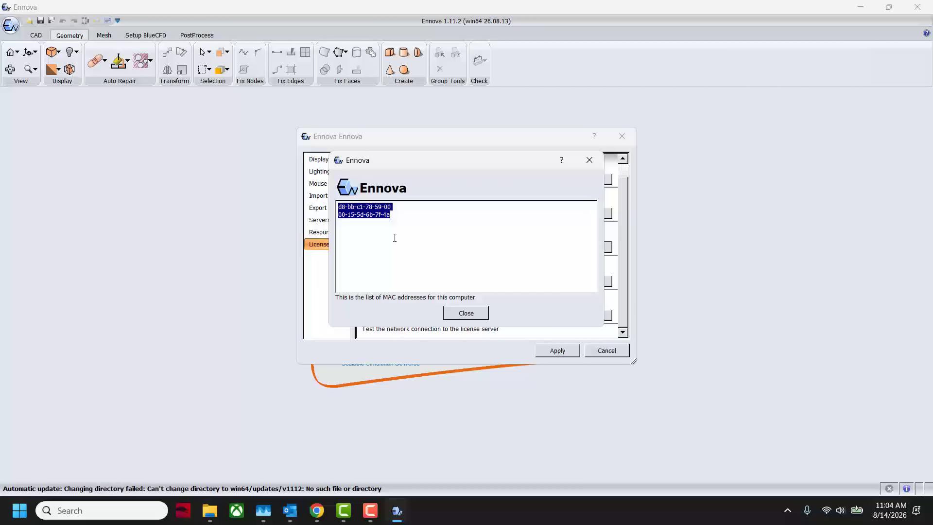
click(471, 313)
click(607, 350)
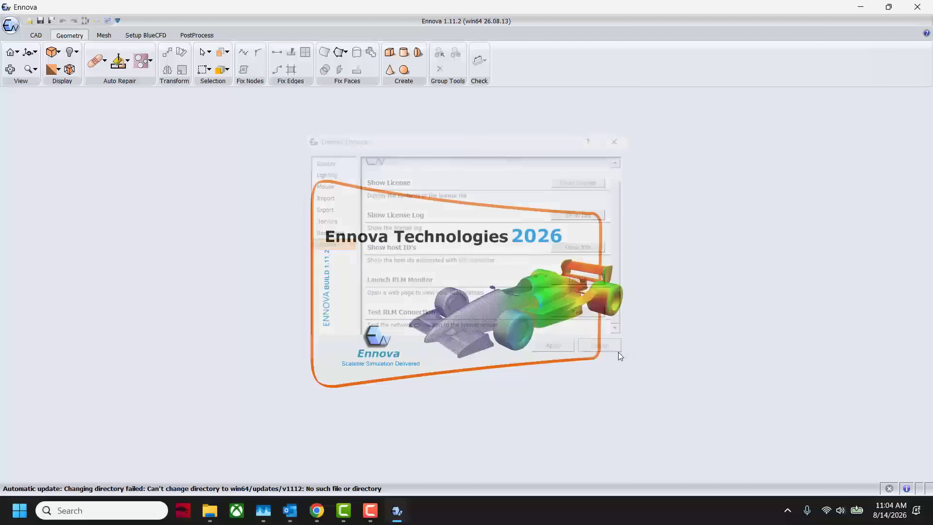
- In File Explorer, locate ennova.lic in C:\Program Files\Ennova_1.11.2Blue\license, select it, and minimize the window
click(210, 510)
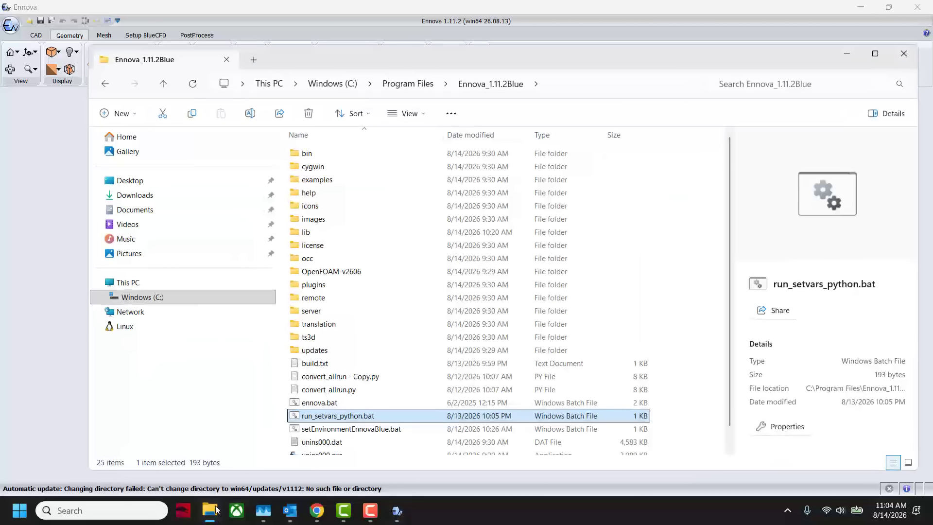
click(182, 297)
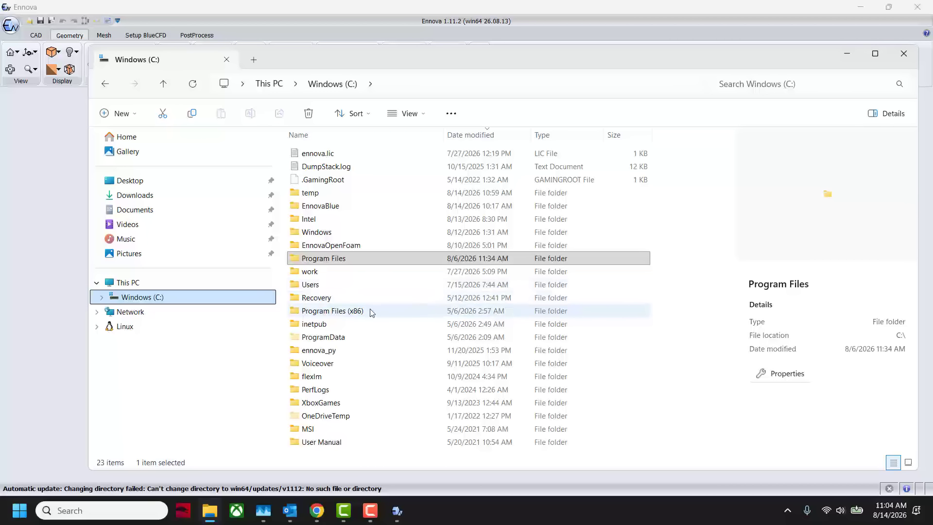
double_click(361, 256)
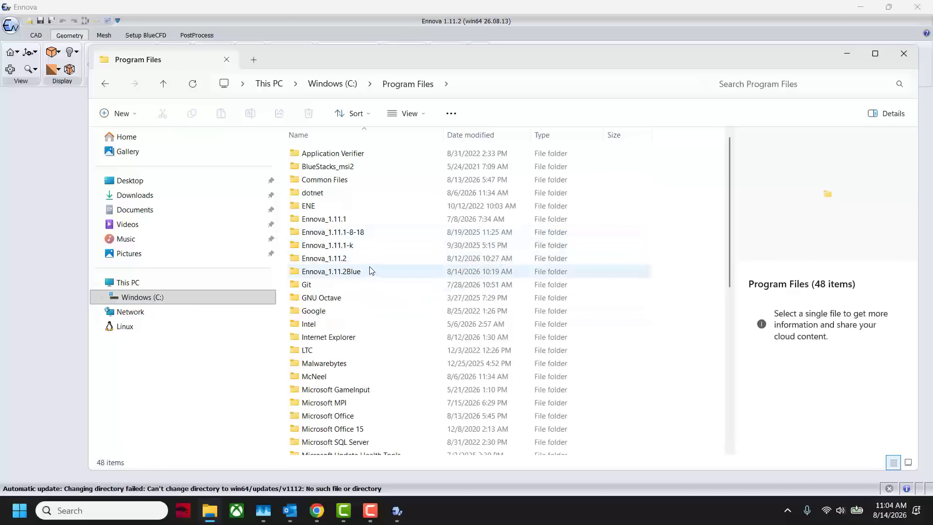
double_click(369, 270)
double_click(344, 249)
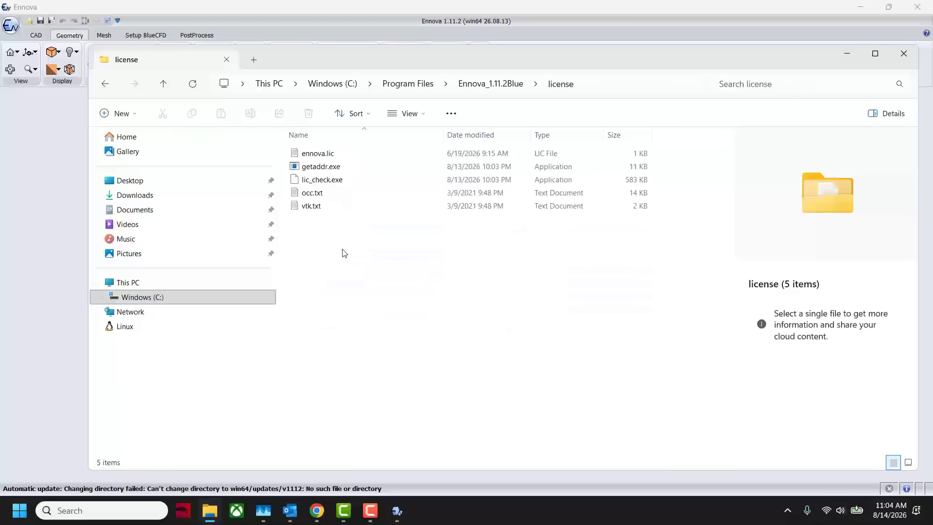
click(321, 155)
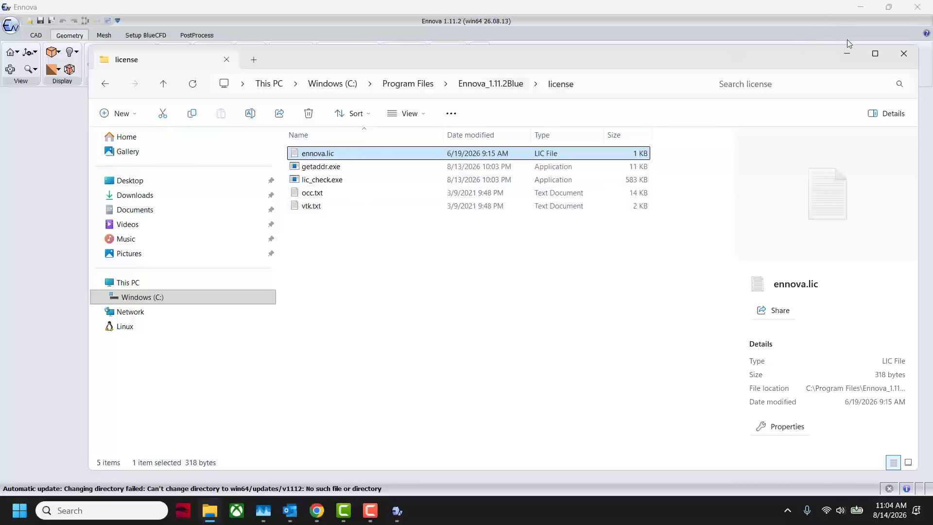
click(847, 53)
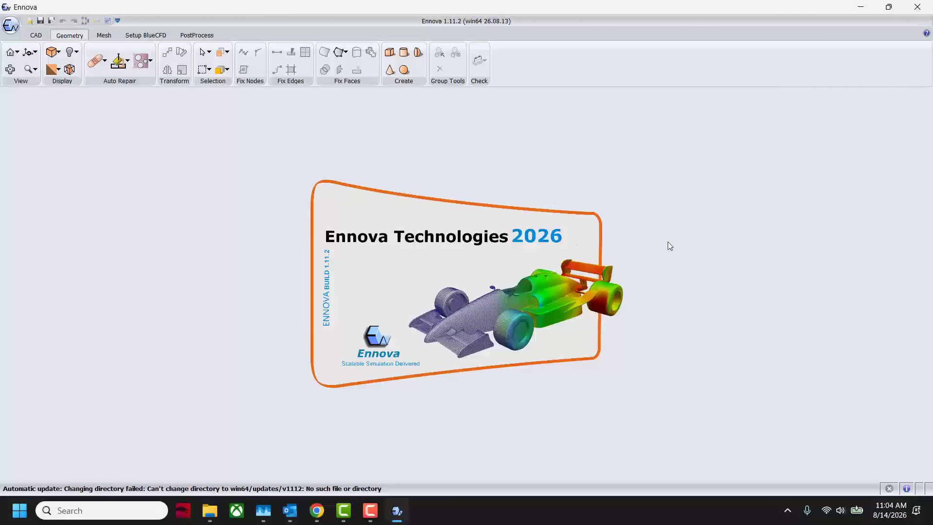
- Display the BlueCFD setup tools and open the recent geometry file 3dpipe.iges
click(137, 37)
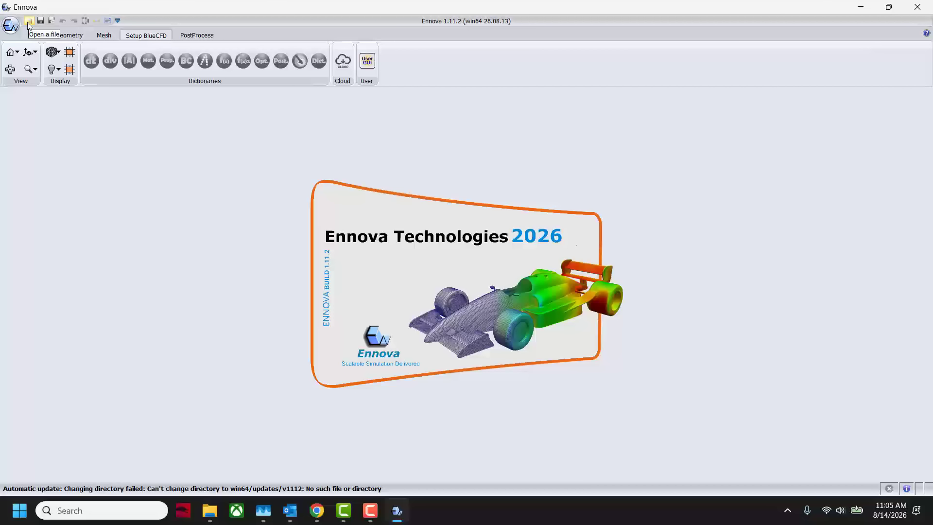
click(11, 25)
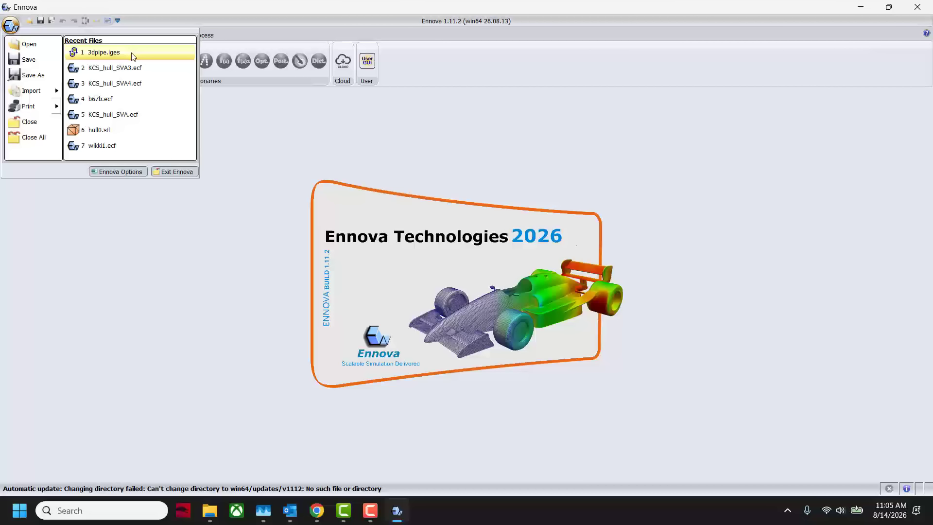
click(104, 52)
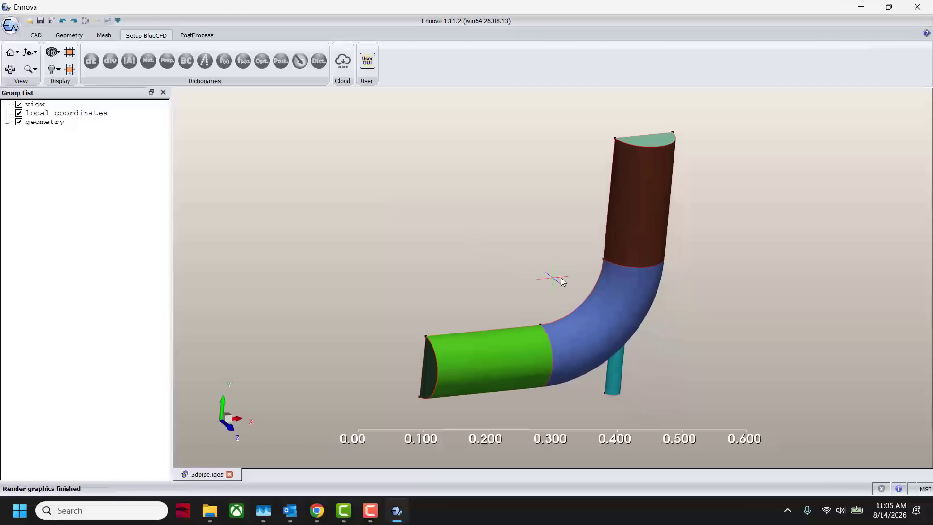
- Move all eight imported surface groups, from _DE_23 to _DE_297, into a single group named pipe
drag(561, 278, 593, 278)
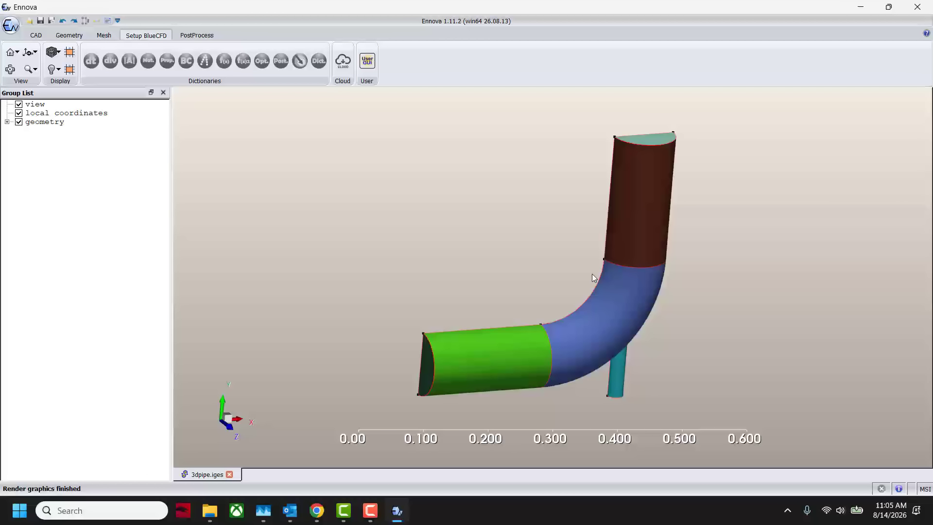
drag(593, 274, 597, 283)
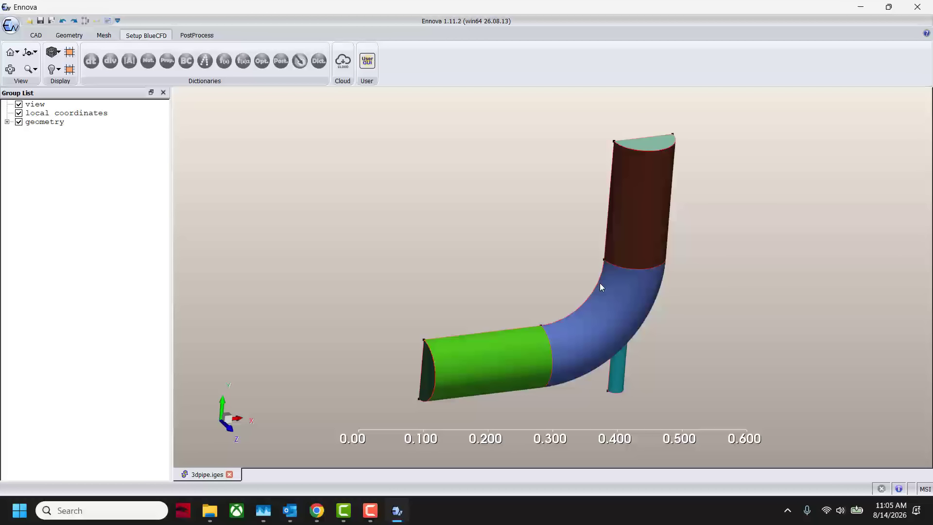
scroll(585, 266, down, 2)
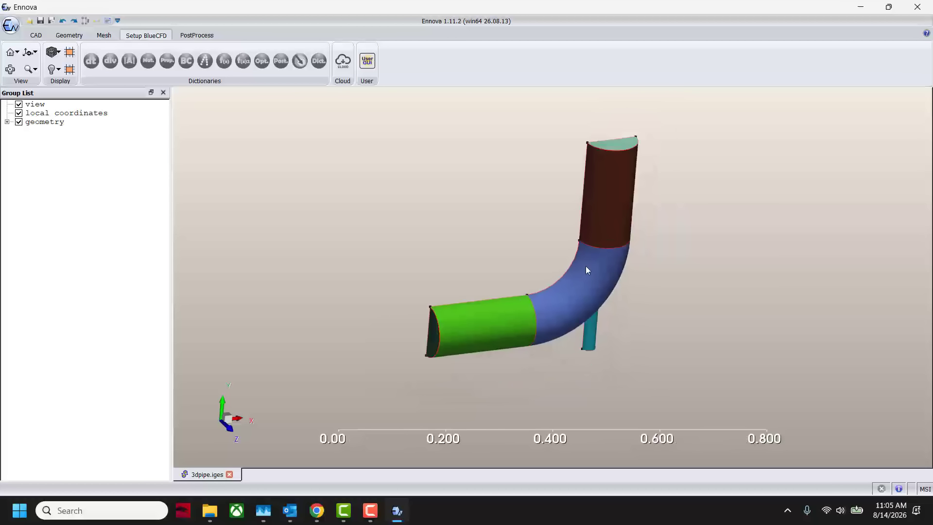
drag(538, 271, 544, 263)
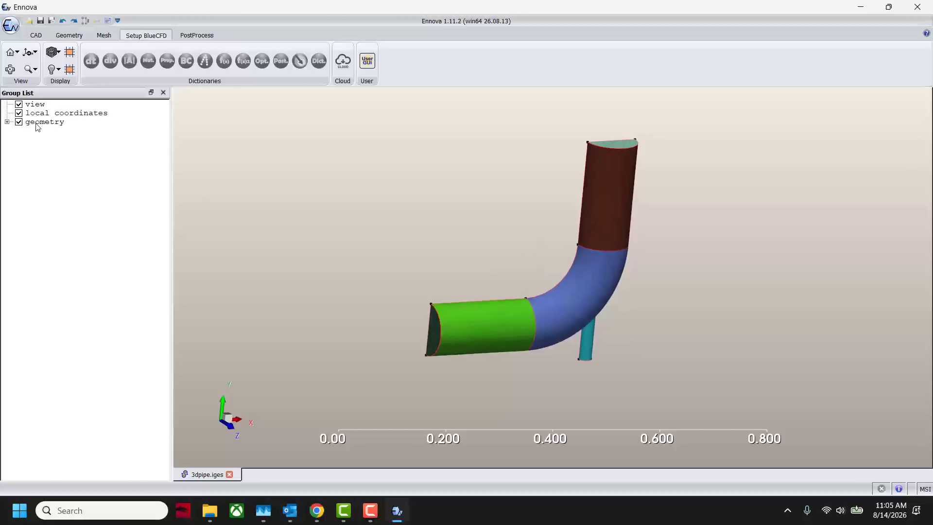
click(8, 122)
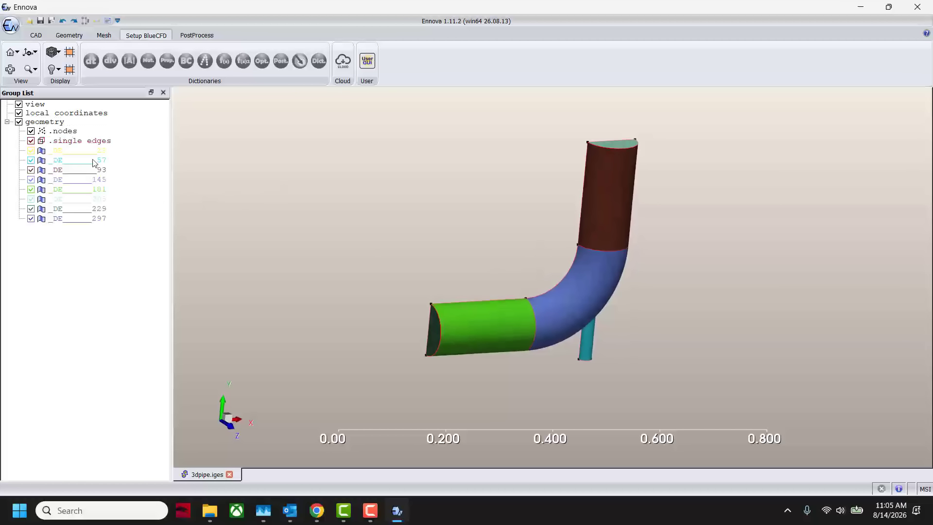
click(75, 151)
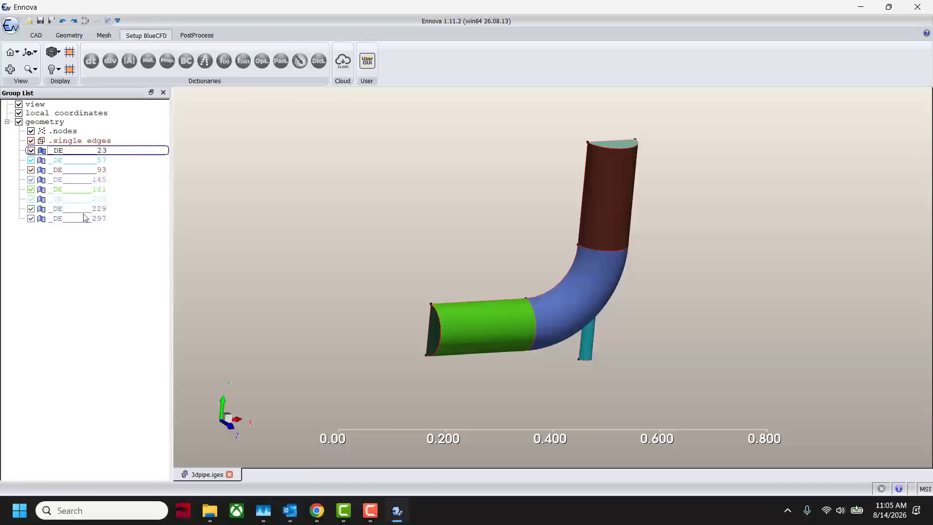
shift+click(85, 218)
right_click(85, 220)
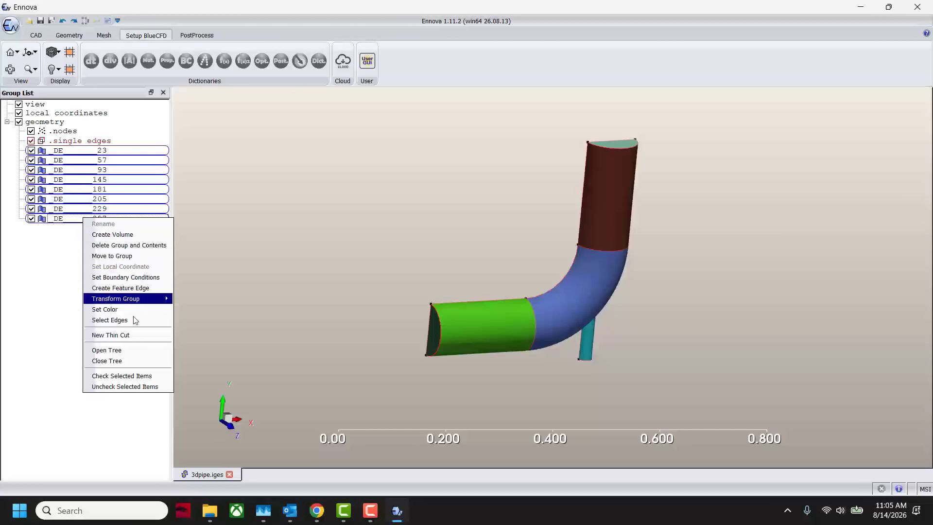
mouse_move(141, 302)
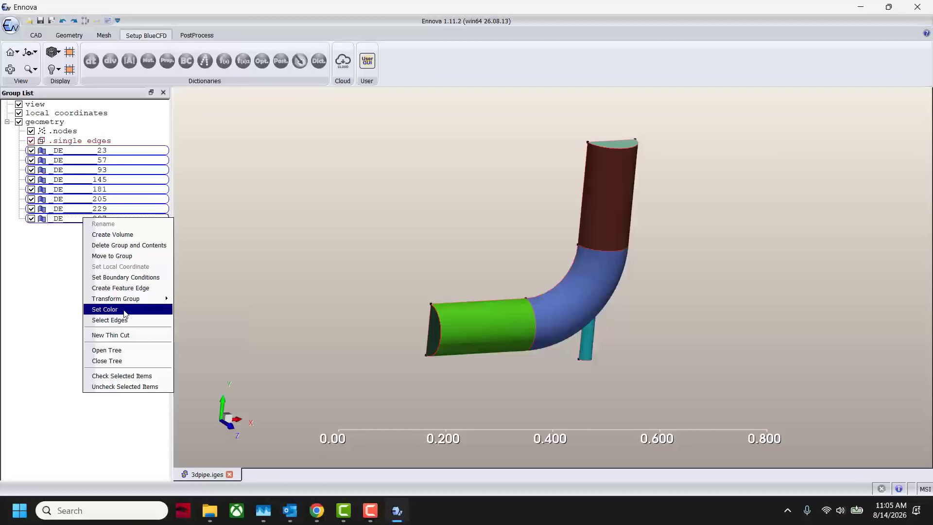
click(130, 256)
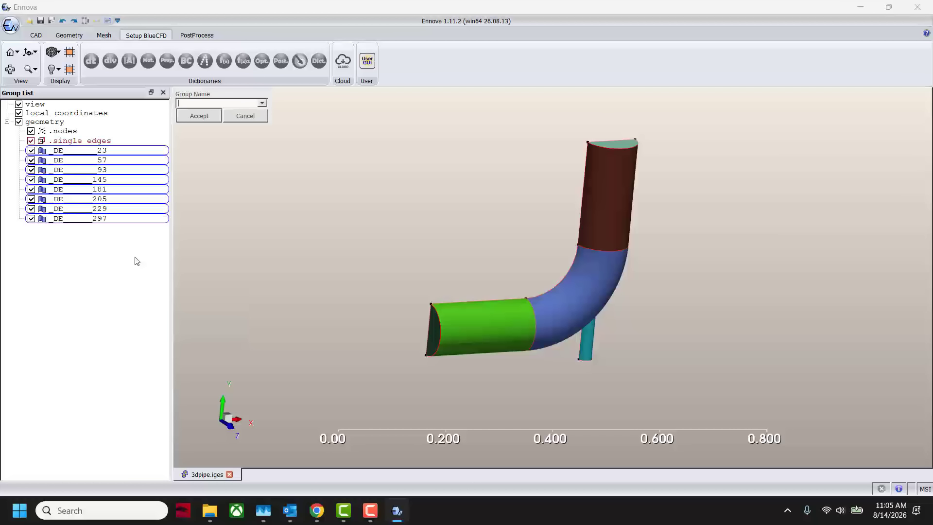
text(pipe)
key(Return)
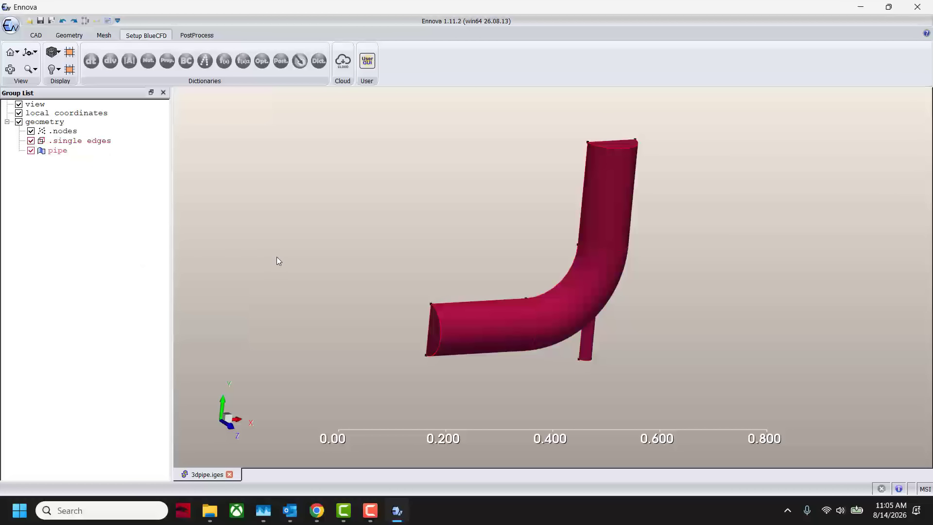
- Move the semicircular end face of the pipe's horizontal section into a new group named inlet
mouse_move(276, 257)
middle_down()
mouse_move(322, 279)
mouse_move(268, 265)
middle_up()
middle_drag(388, 258, 422, 265)
middle_drag(454, 312, 530, 271)
scroll(533, 270, up, 4)
scroll(538, 275, up, 3)
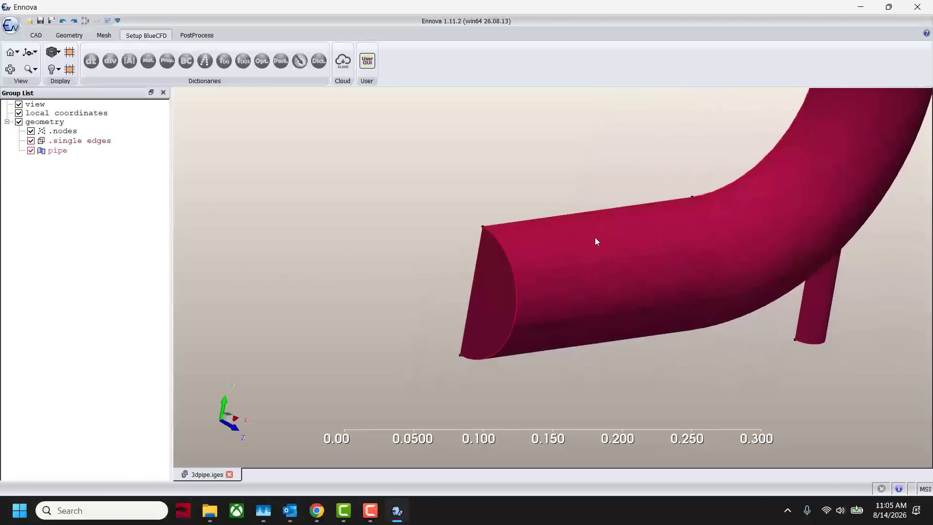
click(462, 285)
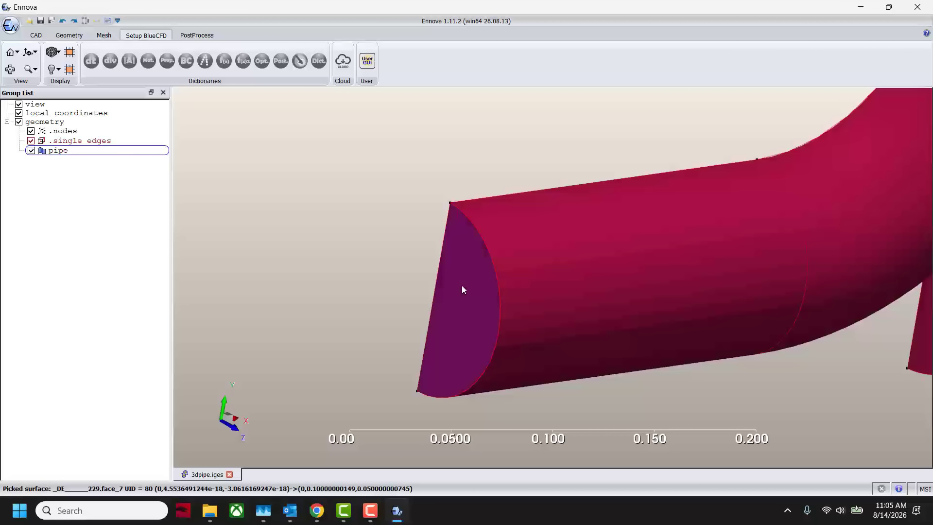
right_click(461, 284)
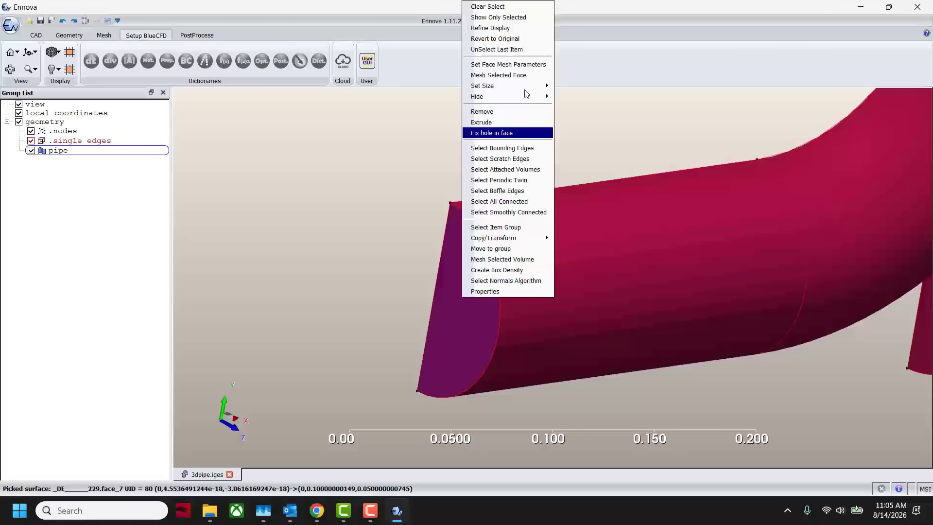
click(526, 248)
text(inl)
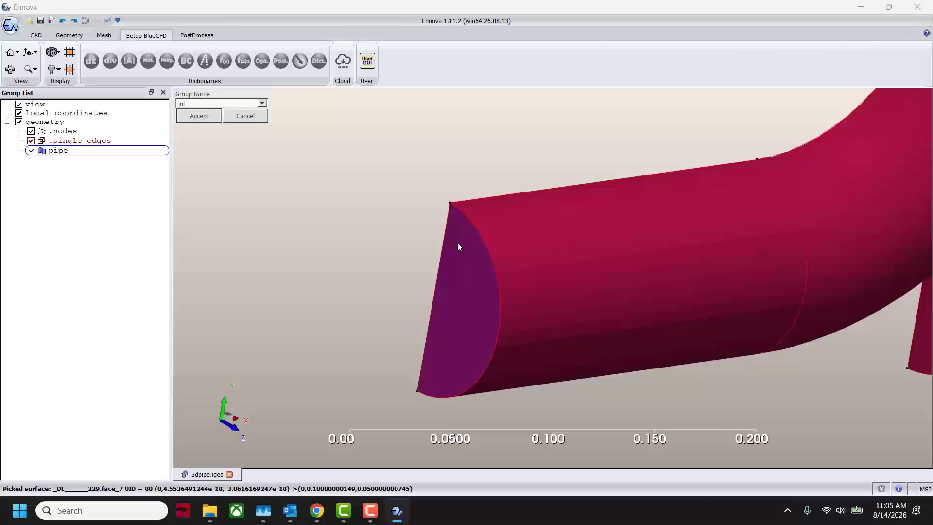
text(et)
key(Return)
- Move the semicircular end face of the small branch pipe into a new group named inlet1
scroll(610, 235, down, 5)
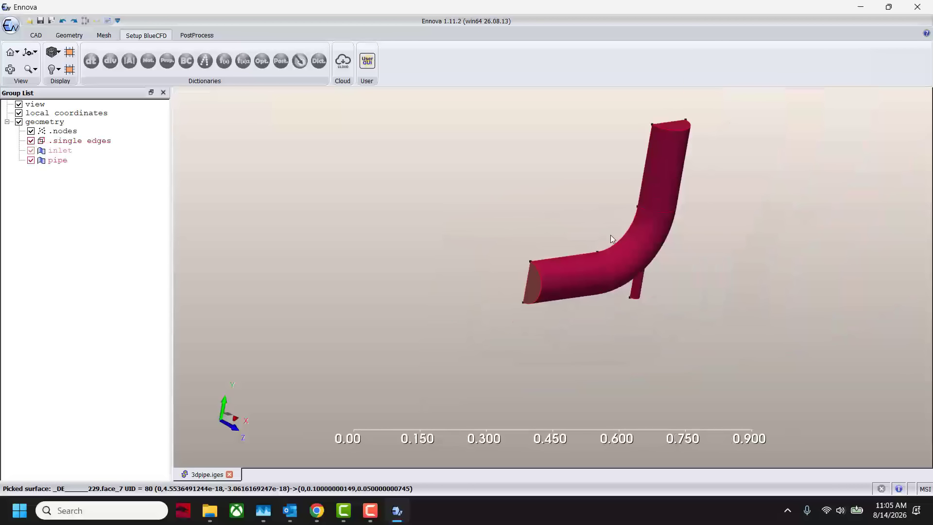
middle_drag(611, 235, 609, 197)
middle_drag(630, 250, 563, 223)
scroll(581, 244, up, 6)
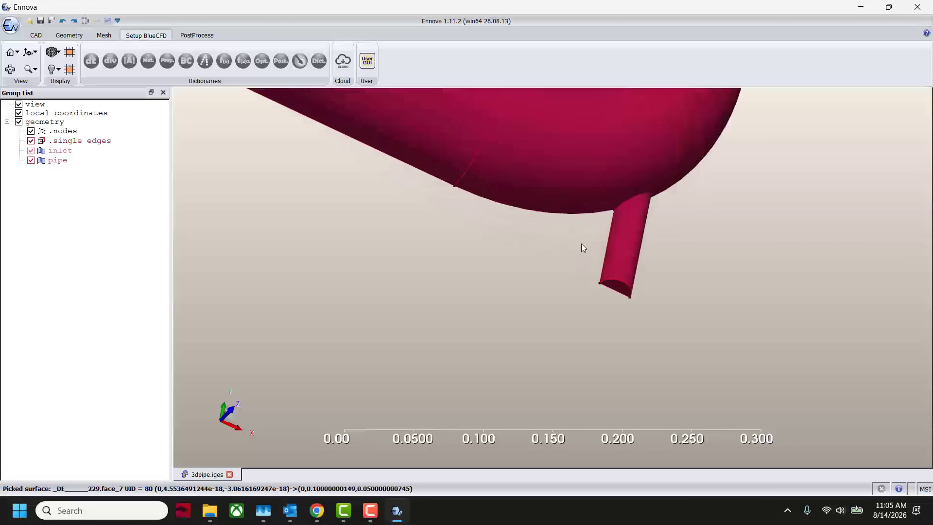
scroll(482, 263, up, 3)
scroll(495, 277, up, 4)
scroll(456, 346, up, 2)
click(456, 346)
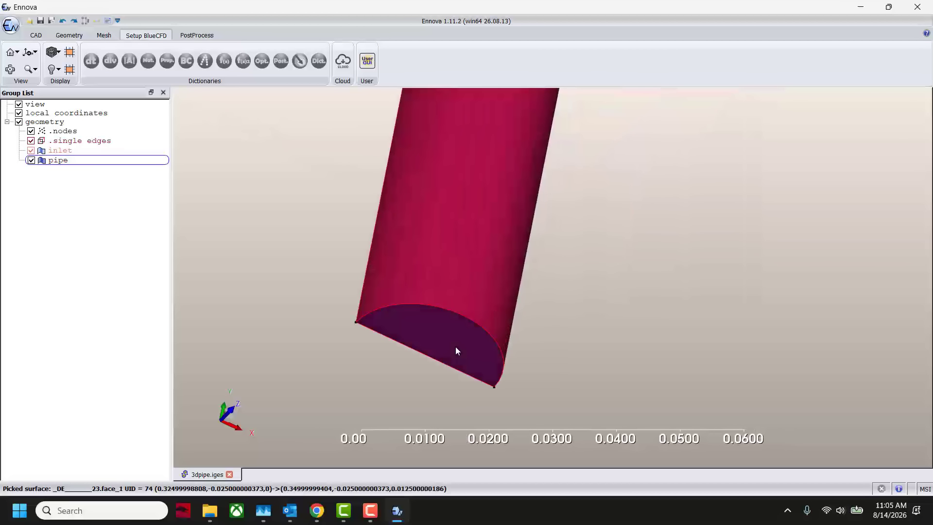
right_click(456, 346)
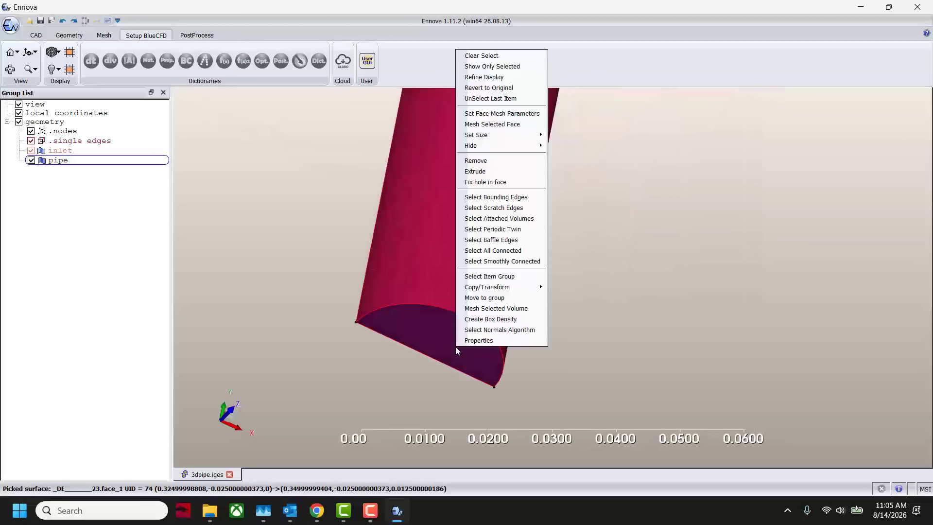
click(503, 298)
text(inlet)
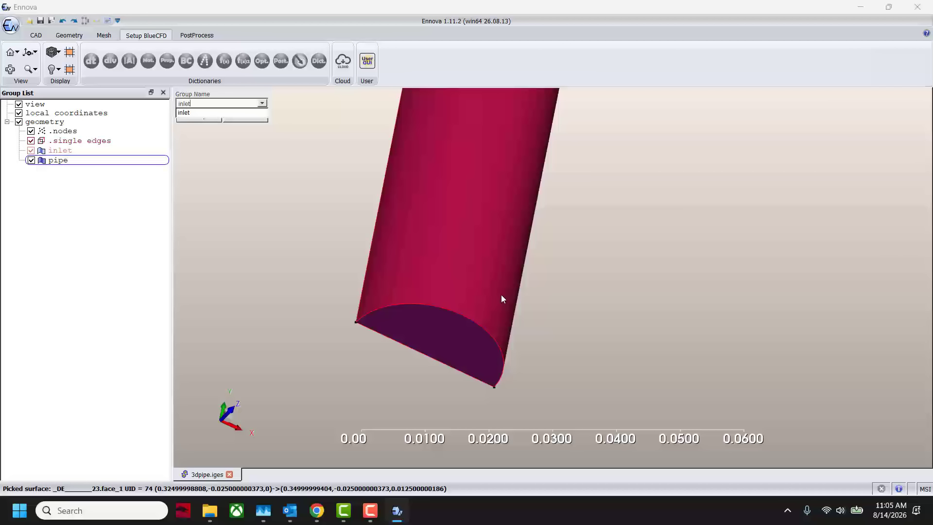
key(Return)
key(Return)
- Move the semicircular end face of the pipe's vertical section into a new group named outlet
scroll(525, 298, down, 8)
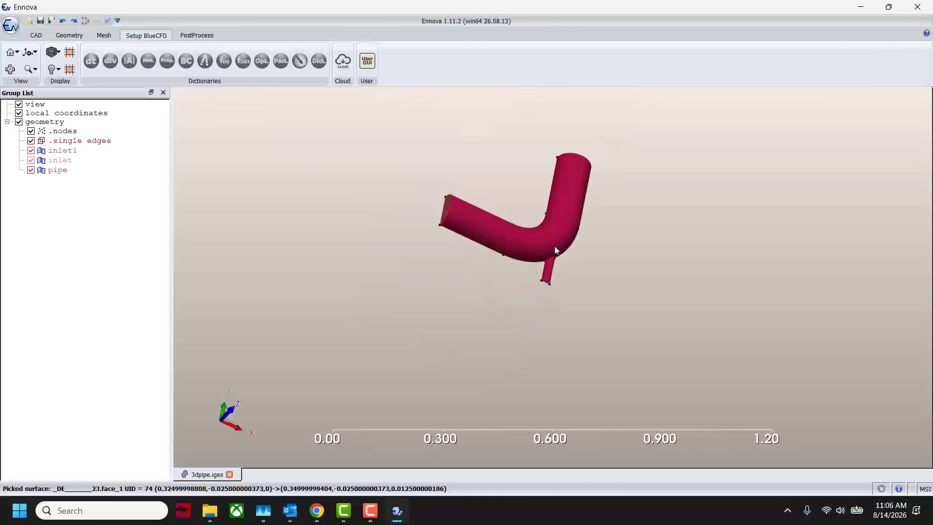
scroll(555, 246, down, 2)
drag(555, 246, 545, 302)
middle_drag(545, 302, 516, 369)
scroll(574, 257, up, 8)
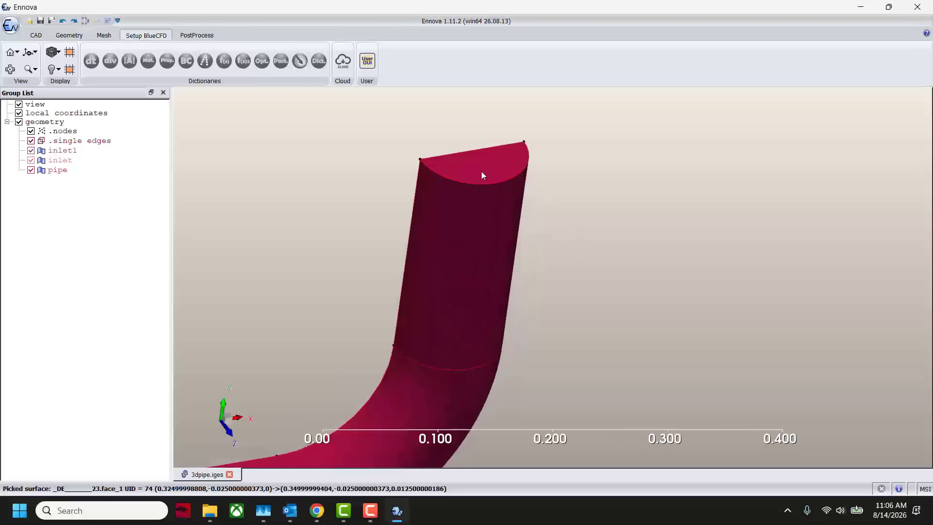
click(479, 169)
right_click(479, 169)
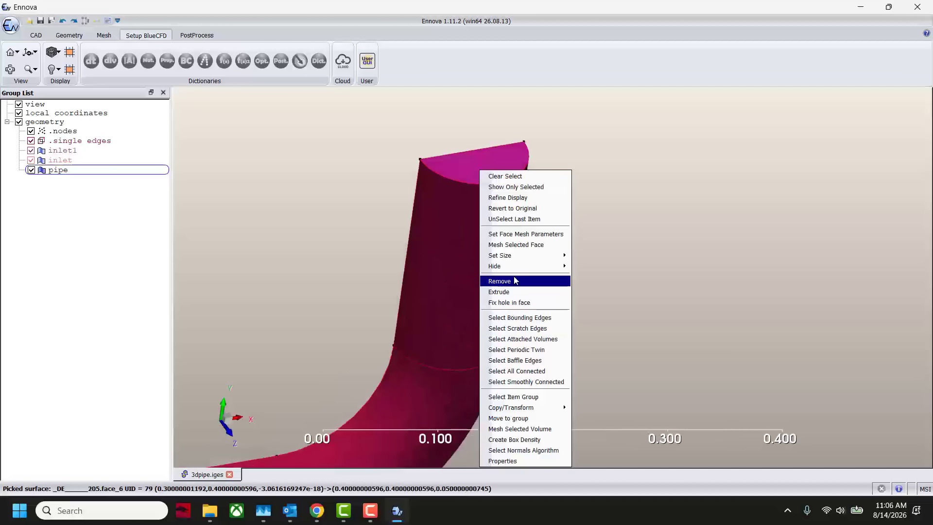
click(524, 419)
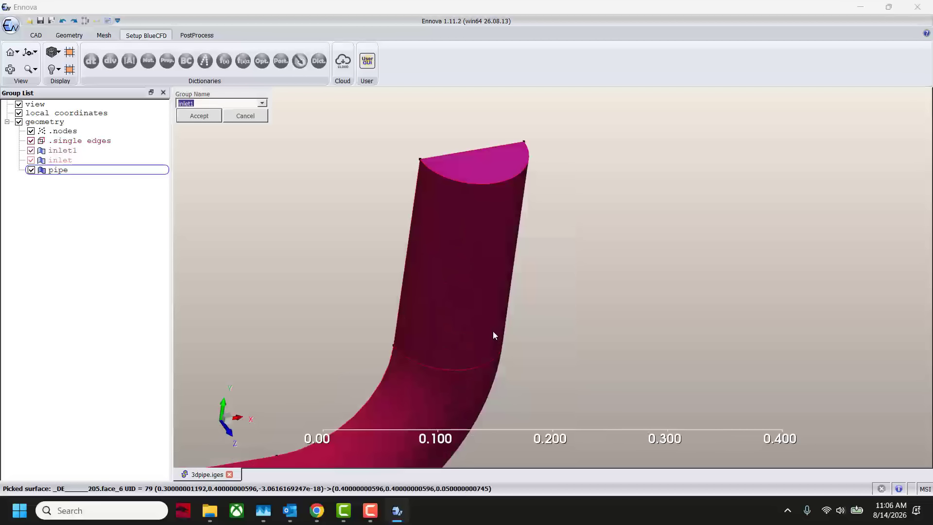
text(out)
key(Return)
- Move the flat face along the pipe's cut plane into a new group named sym
scroll(492, 332, down, 6)
middle_drag(492, 338, 715, 340)
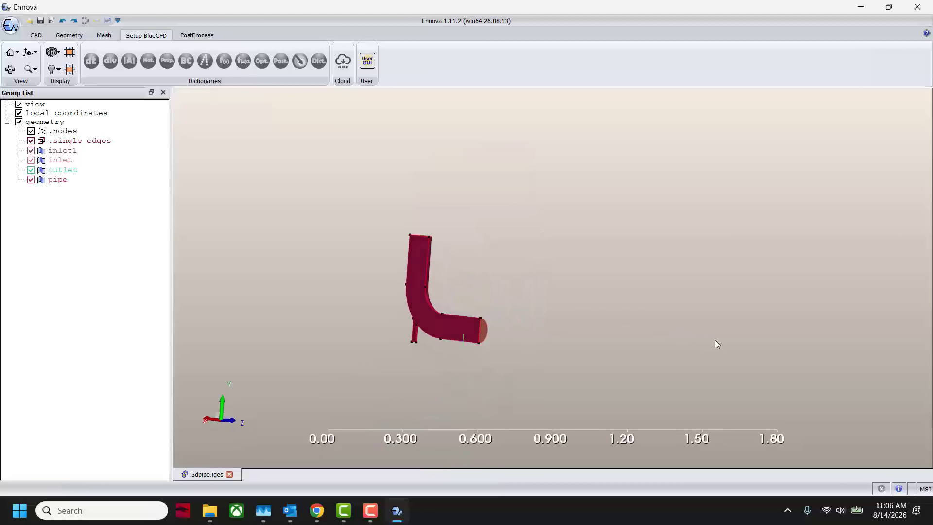
scroll(600, 314, up, 4)
click(480, 295)
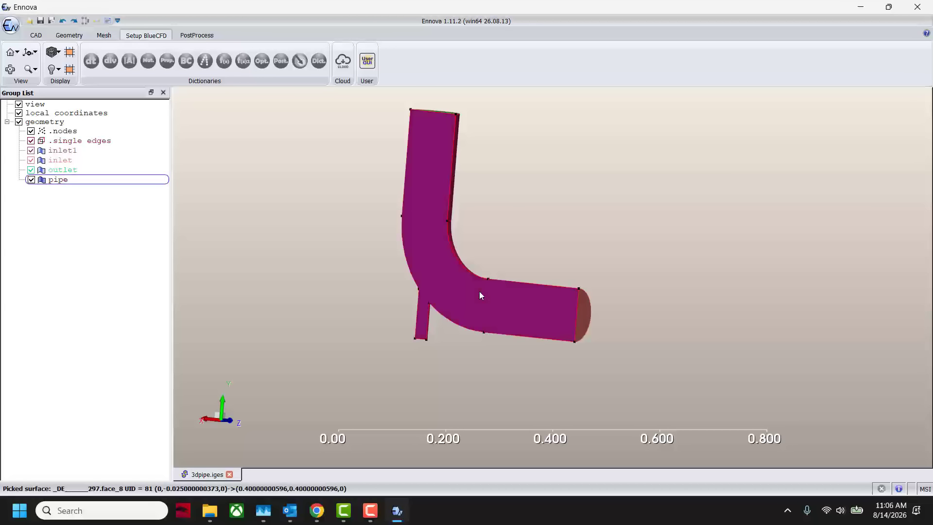
right_click(479, 291)
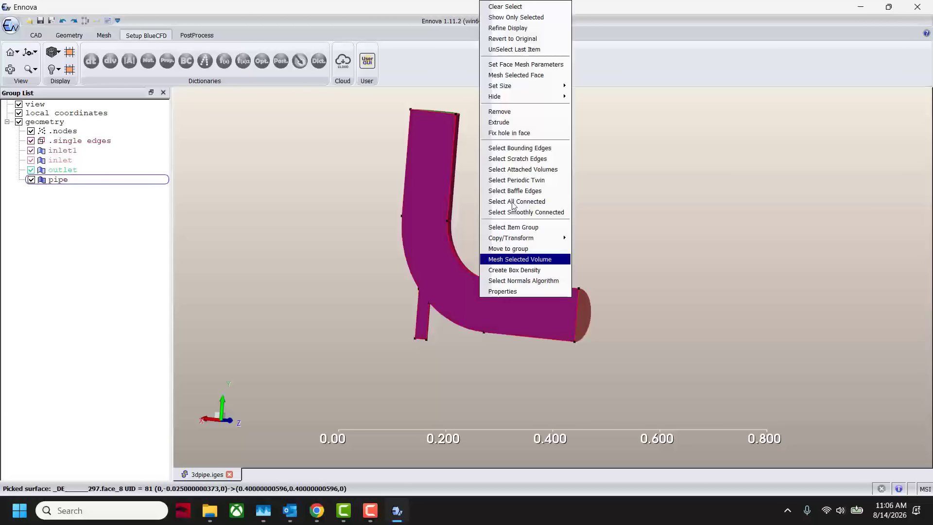
click(514, 248)
text(sym)
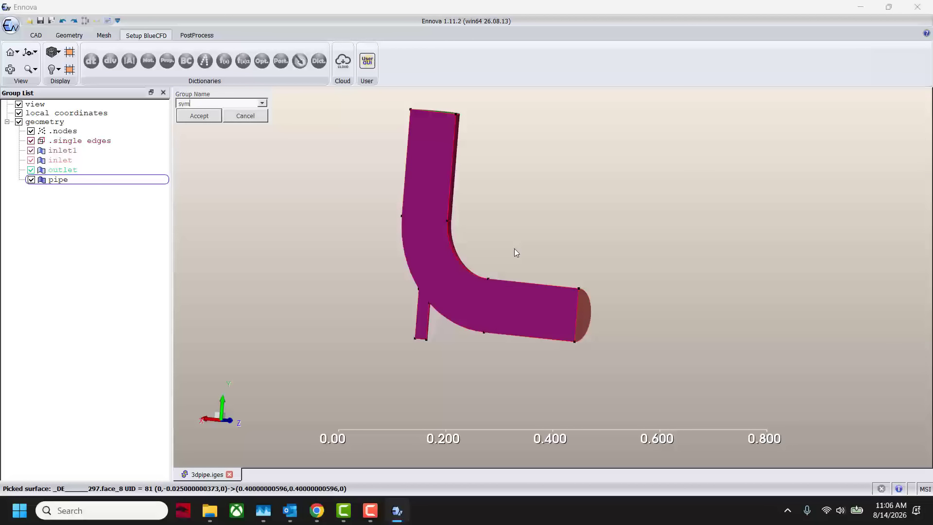
key(Return)
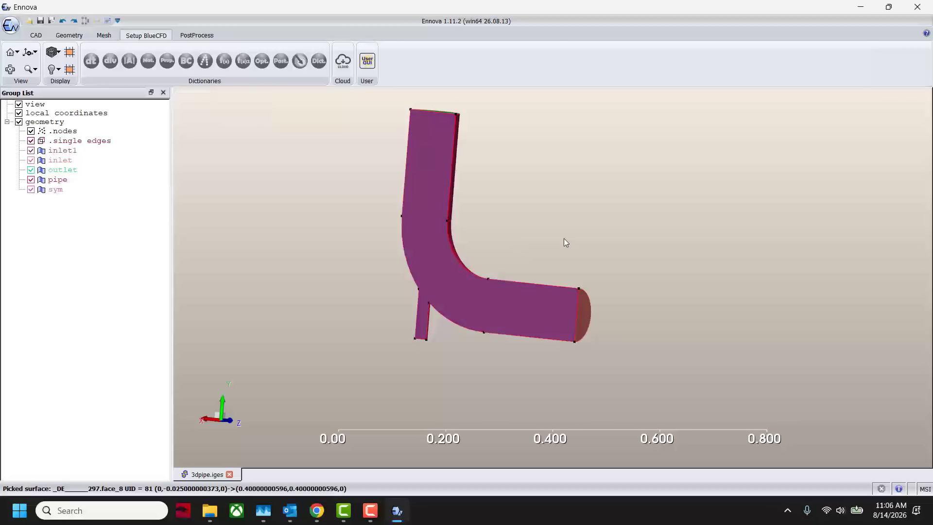
- Review the boundary groups inlet1, inlet, outlet, pipe and sym by selecting each one in turn
drag(562, 241, 181, 258)
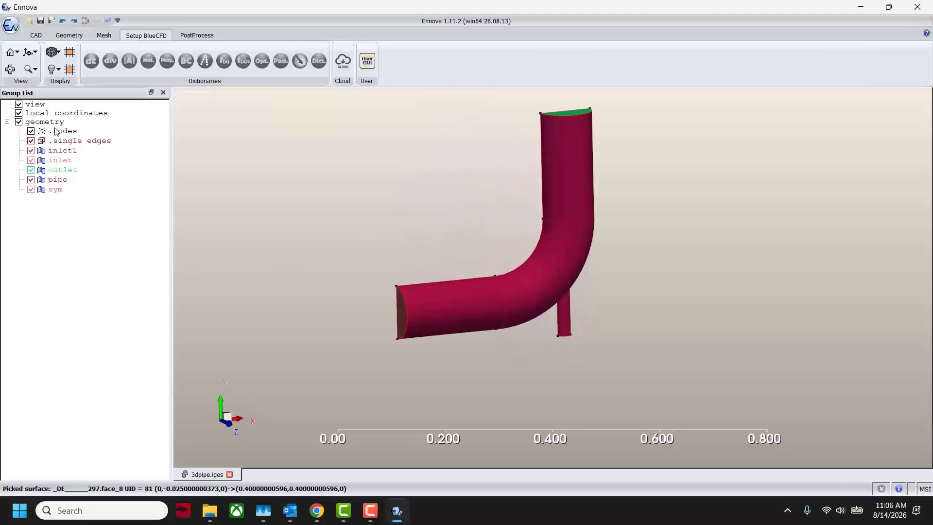
click(63, 151)
click(61, 161)
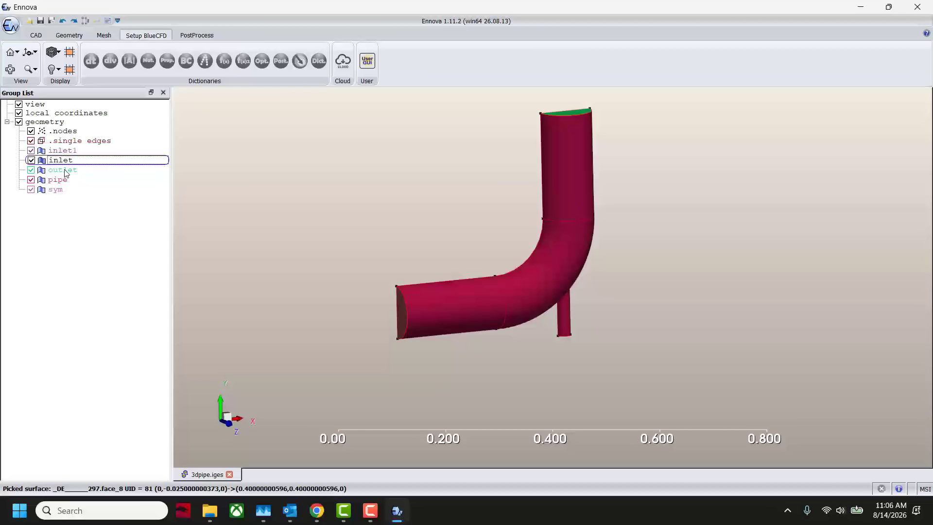
click(63, 171)
click(65, 180)
click(67, 190)
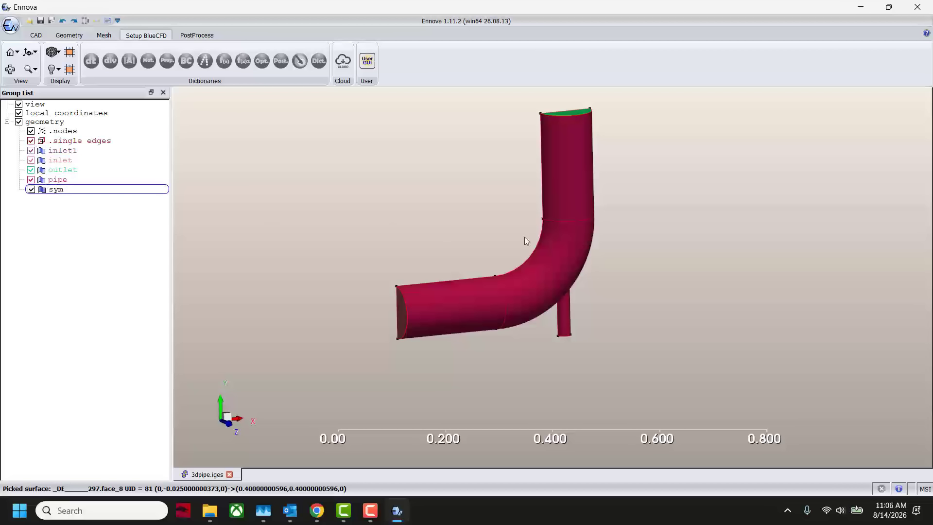
drag(524, 239, 543, 242)
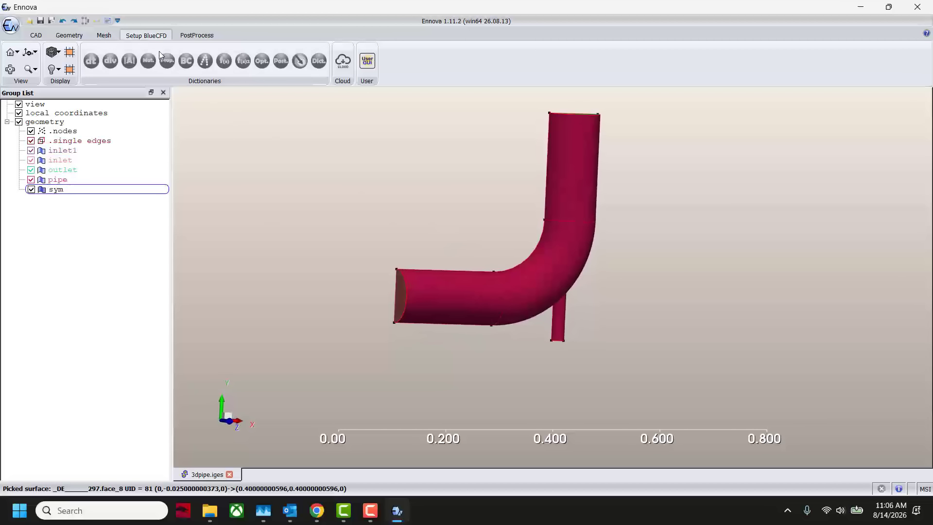
- Display the geometry tools and hide all surface groups so only the nodes and single edges around the branch junction are shown
click(104, 35)
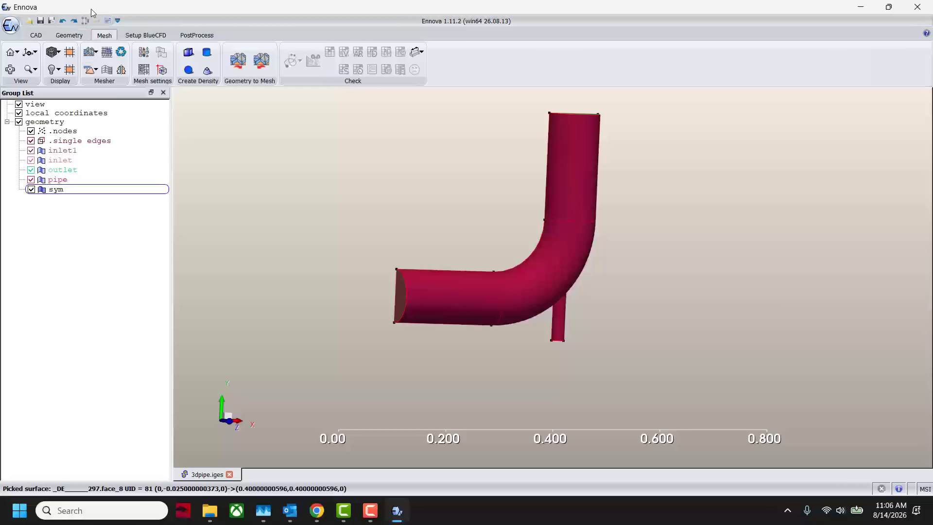
click(73, 35)
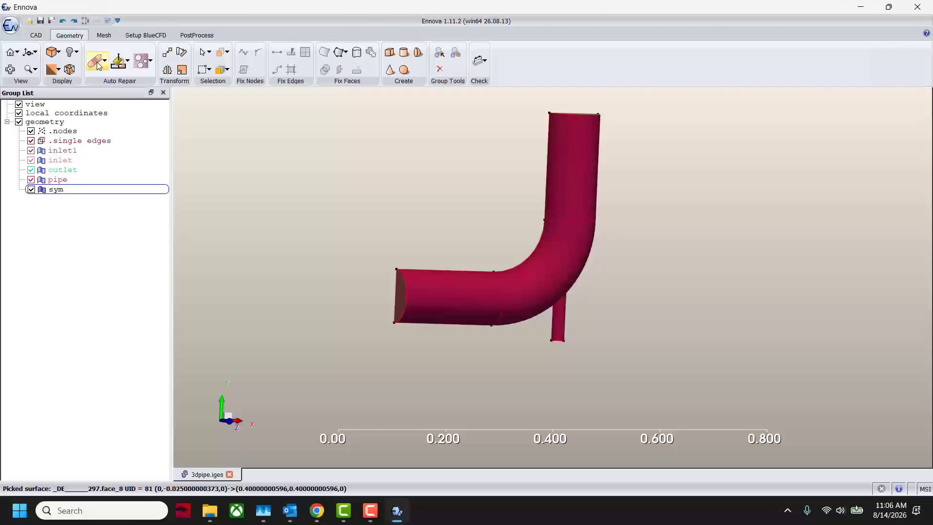
drag(451, 223, 458, 227)
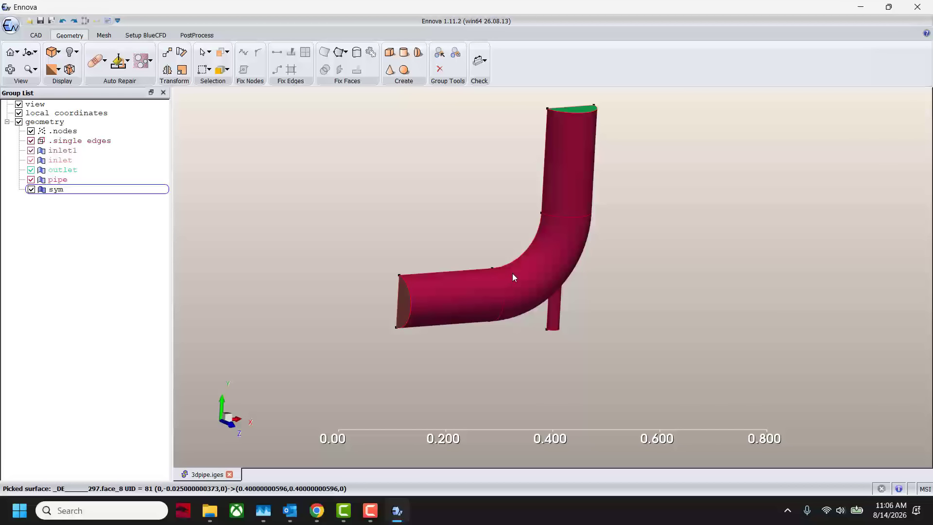
scroll(512, 273, up, 1)
middle_drag(512, 273, 545, 251)
drag(557, 260, 447, 183)
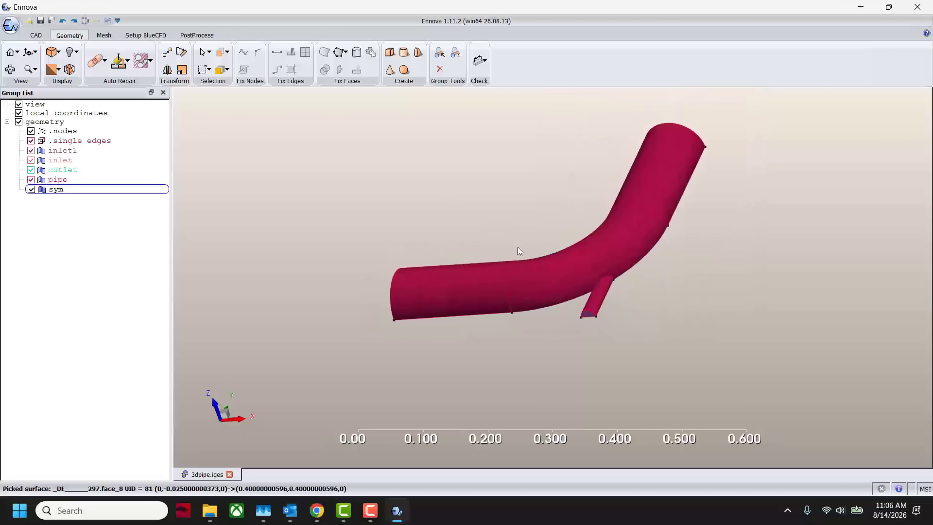
scroll(519, 252, up, 10)
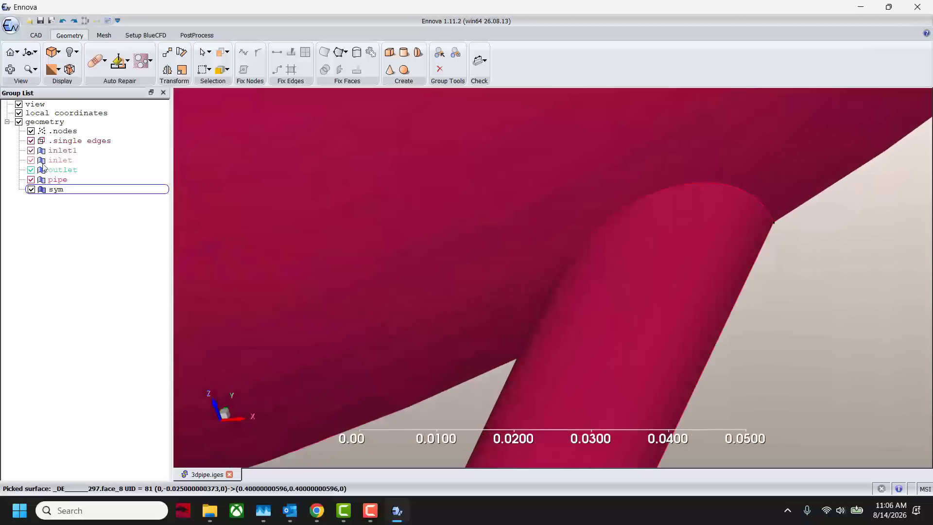
right_click(49, 122)
click(105, 181)
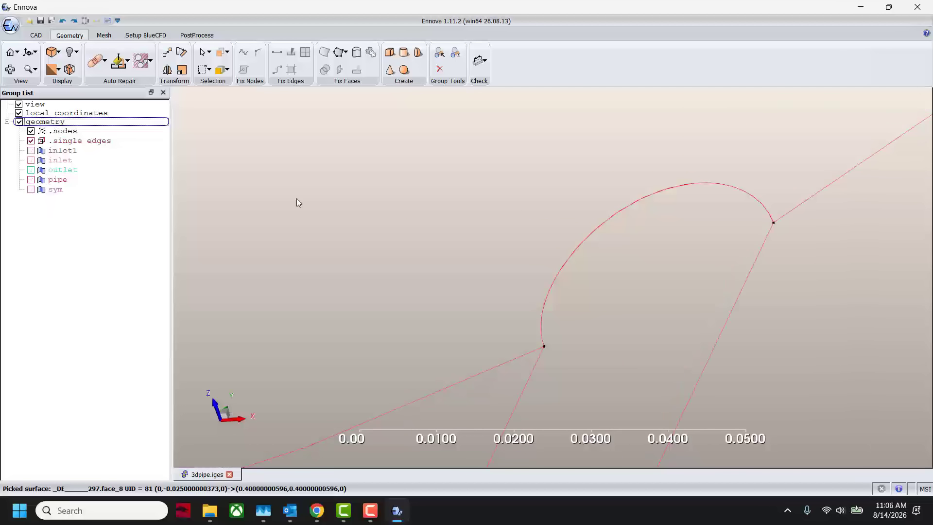
- Examine the overlapping edges where the branch meets the bend, and select the face attached to the branch pipe's edge
scroll(524, 202, up, 9)
middle_drag(504, 229, 585, 303)
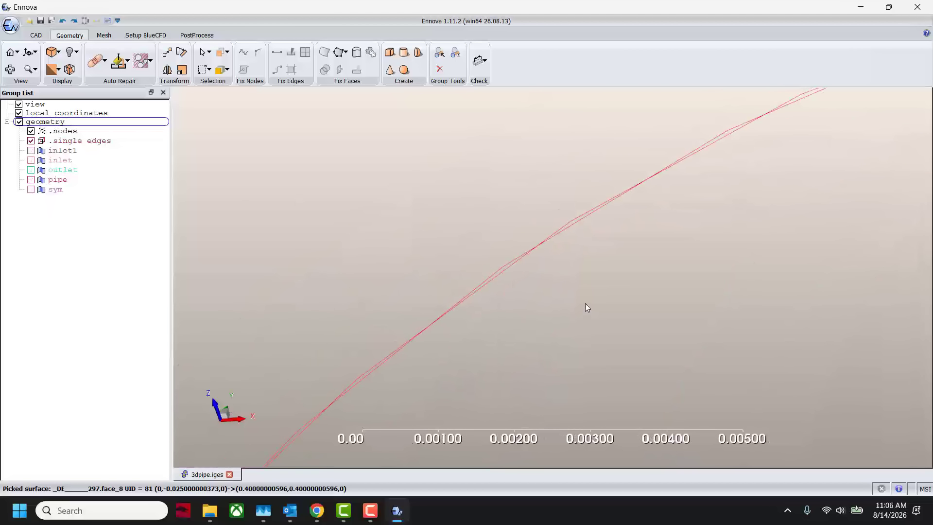
scroll(585, 303, up, 5)
middle_drag(532, 227, 593, 299)
scroll(593, 299, up, 3)
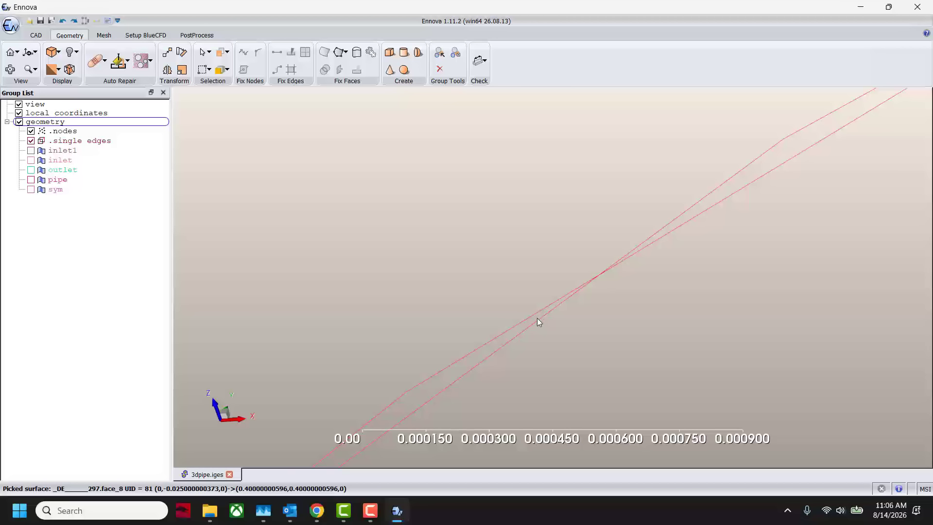
click(532, 314)
click(535, 319)
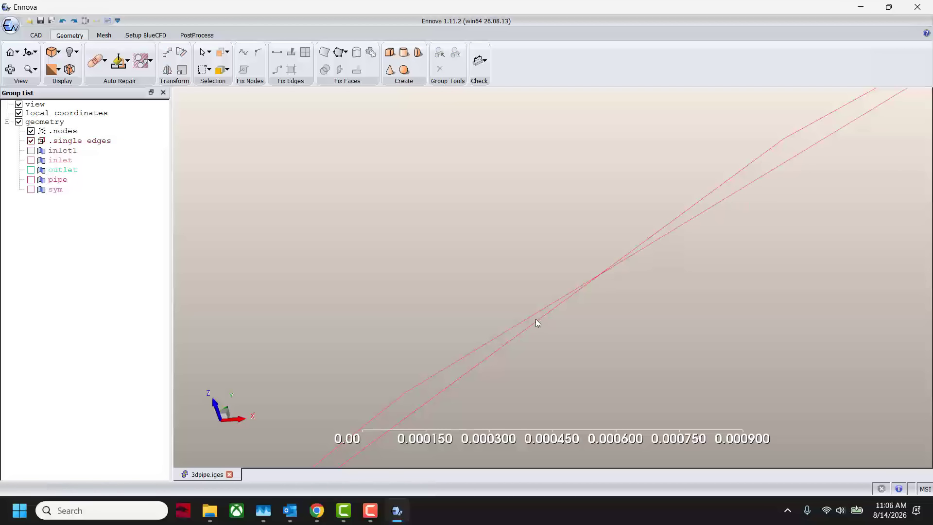
click(537, 322)
right_click(537, 322)
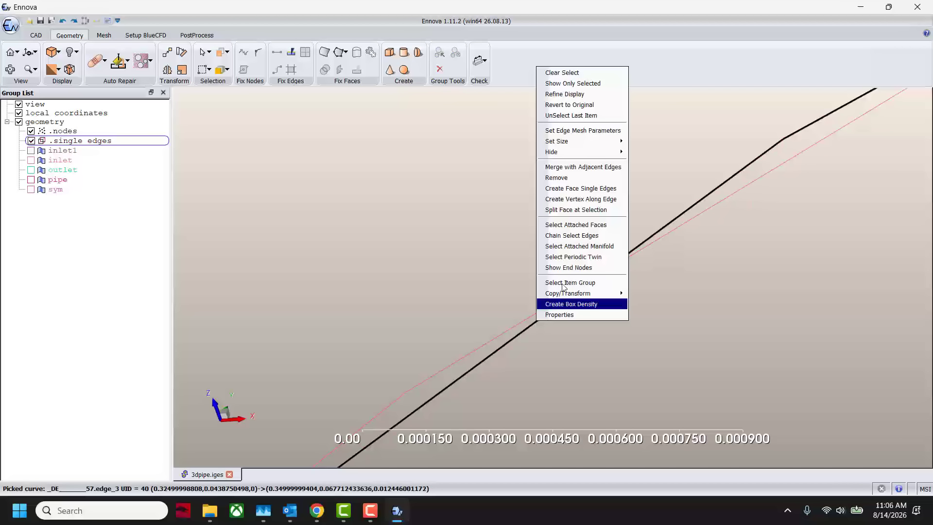
click(587, 226)
scroll(666, 332, down, 10)
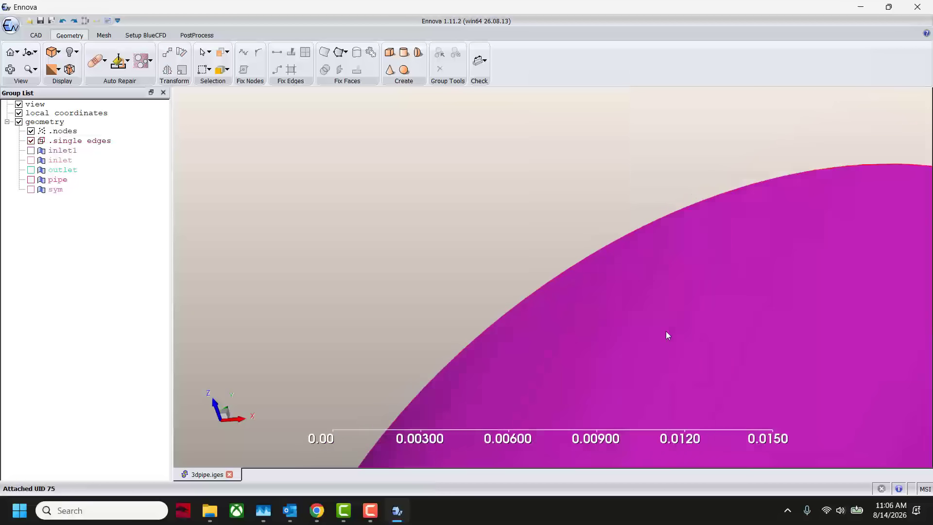
- Select the other overlapping edge at the branch junction and highlight the bend face attached to it
scroll(663, 334, up, 6)
scroll(611, 272, up, 7)
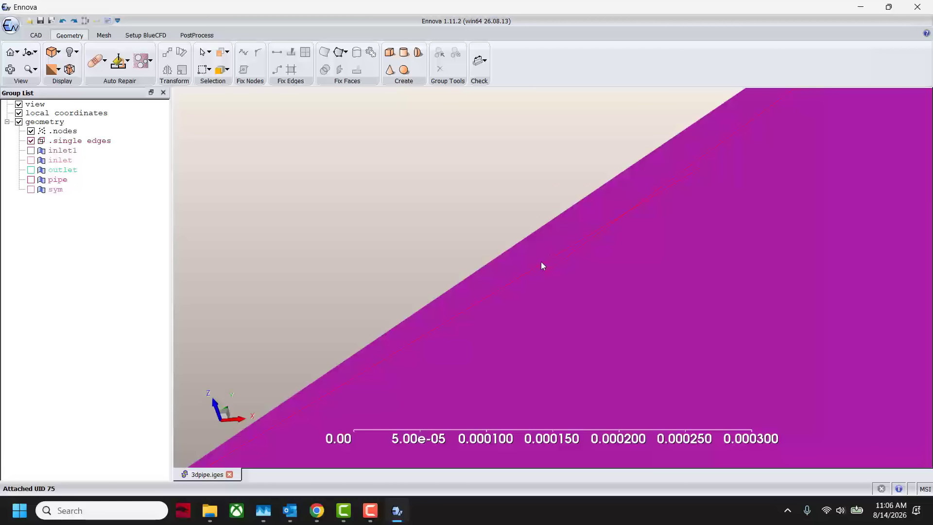
click(541, 262)
right_click(541, 262)
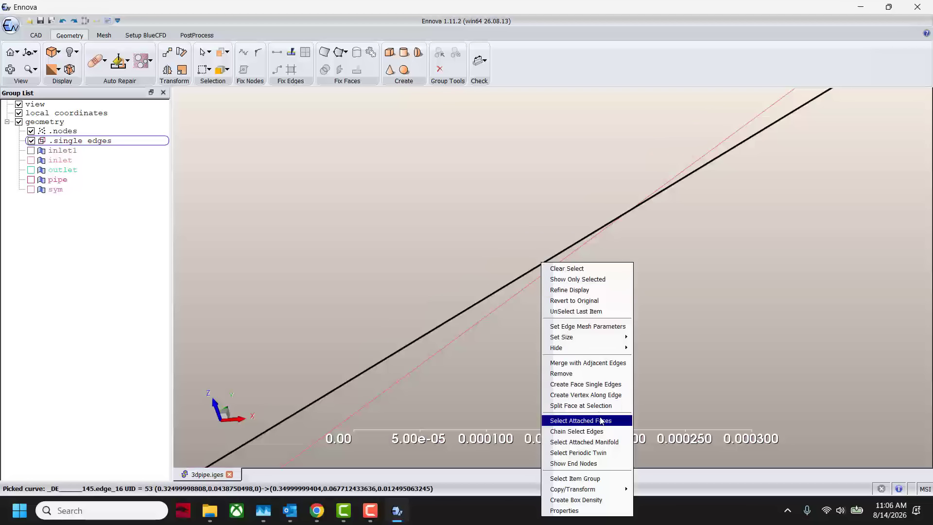
click(580, 420)
scroll(591, 281, down, 9)
scroll(593, 289, down, 5)
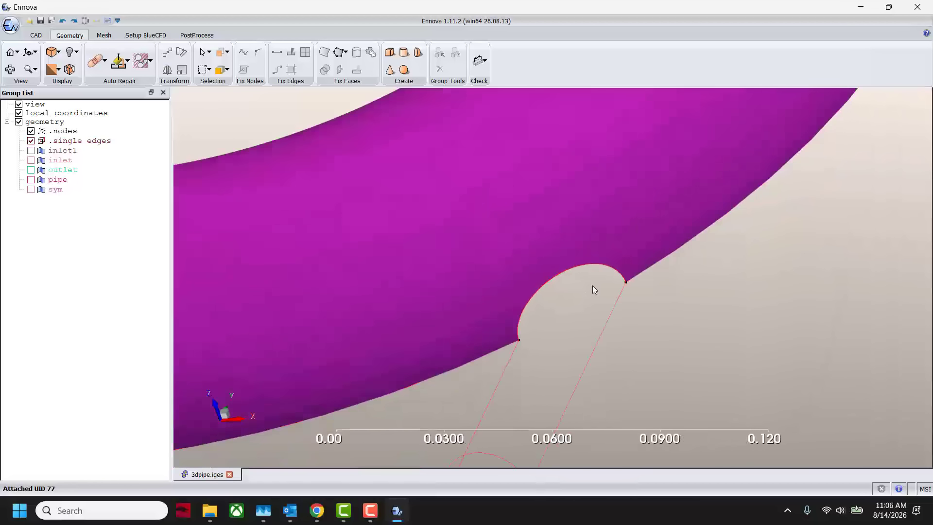
- Run the automatic repair on the whole pipe geometry to join its single edges, and view the repaired edges
middle_drag(582, 258, 691, 292)
scroll(691, 292, down, 3)
middle_drag(608, 272, 627, 308)
scroll(627, 308, down, 3)
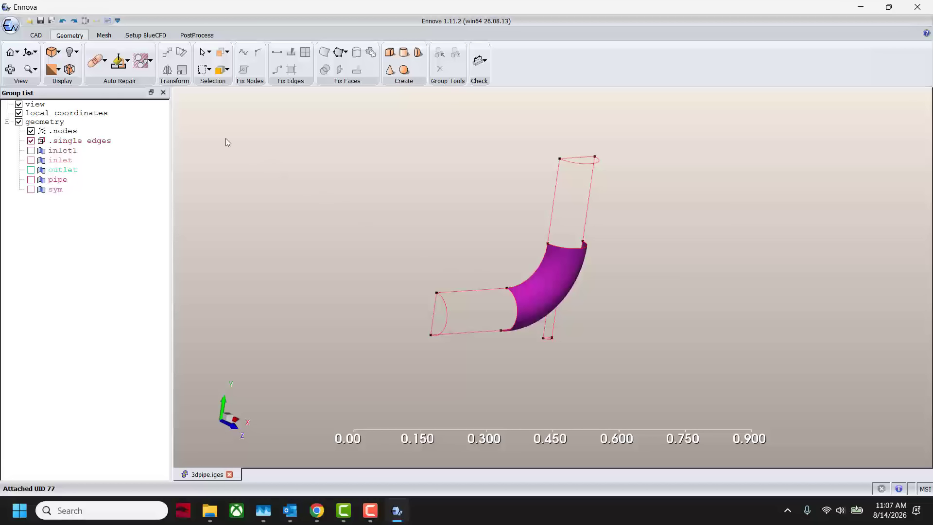
click(96, 62)
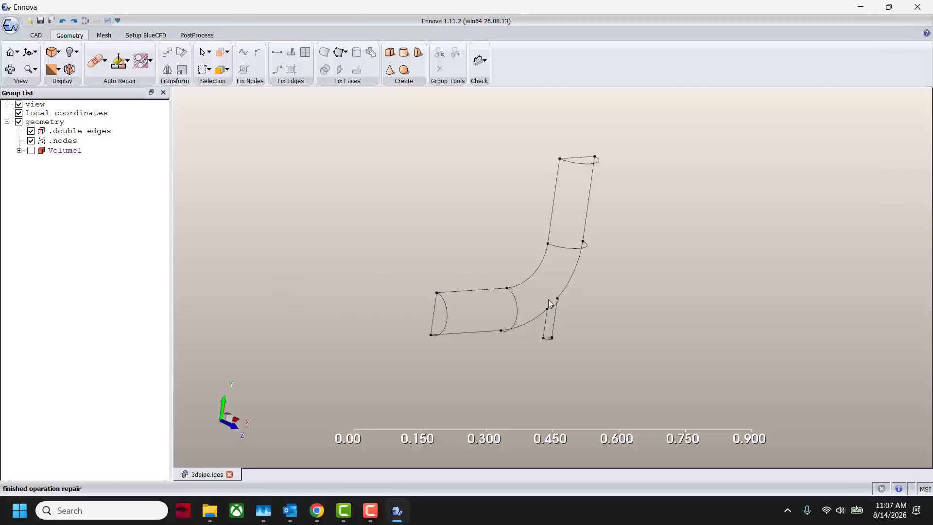
drag(550, 303, 516, 310)
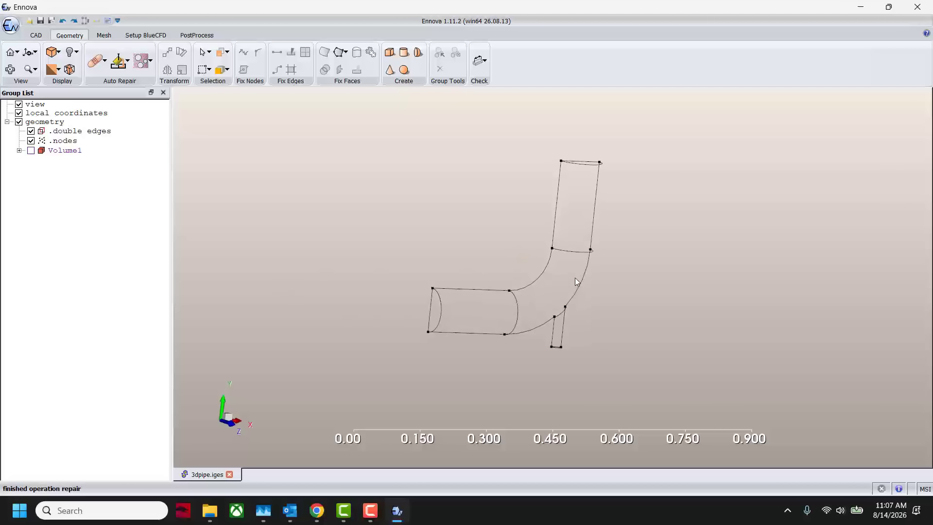
- Display the faces attached to the shared edge between the bend and the vertical pipe, and clear the selection
drag(582, 264, 579, 255)
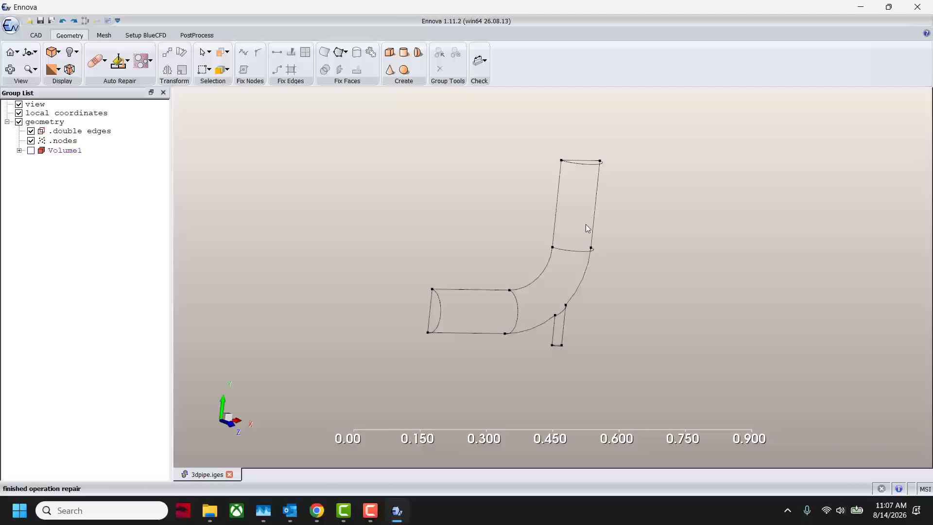
click(575, 251)
right_click(575, 251)
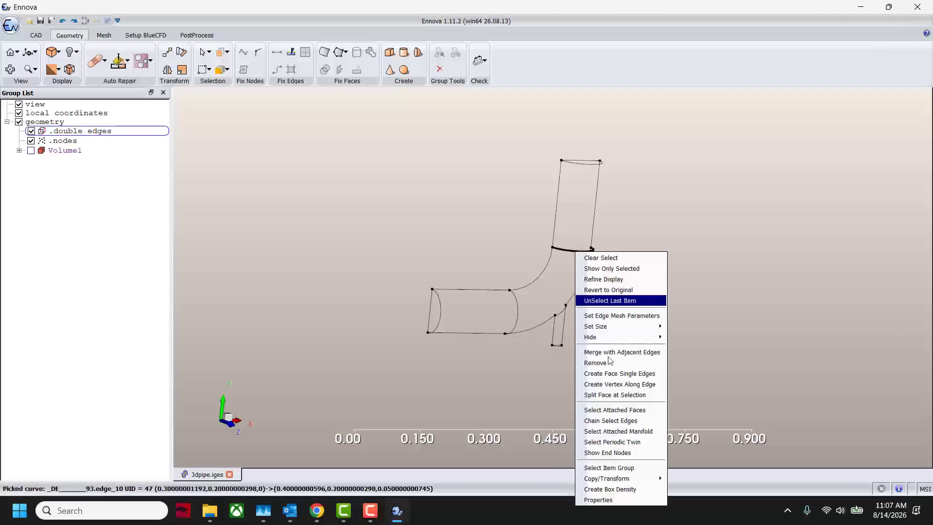
click(640, 411)
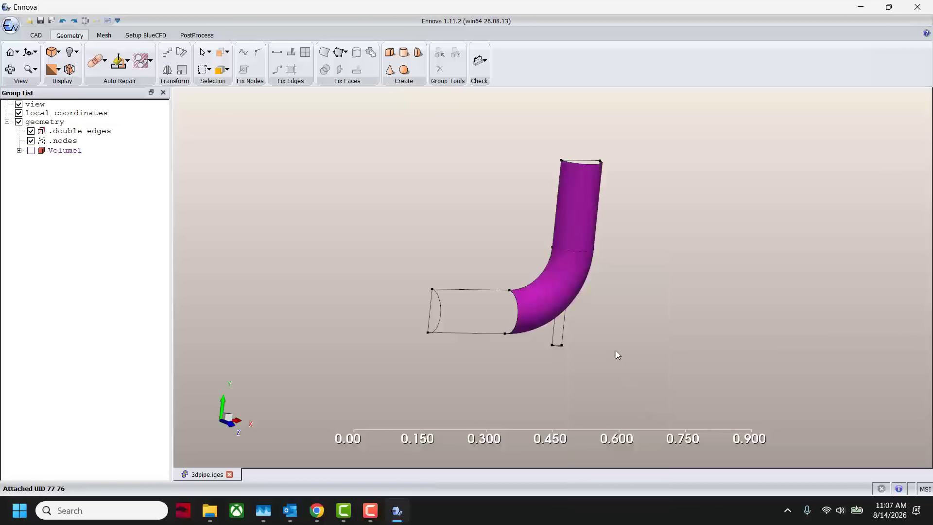
right_click(652, 259)
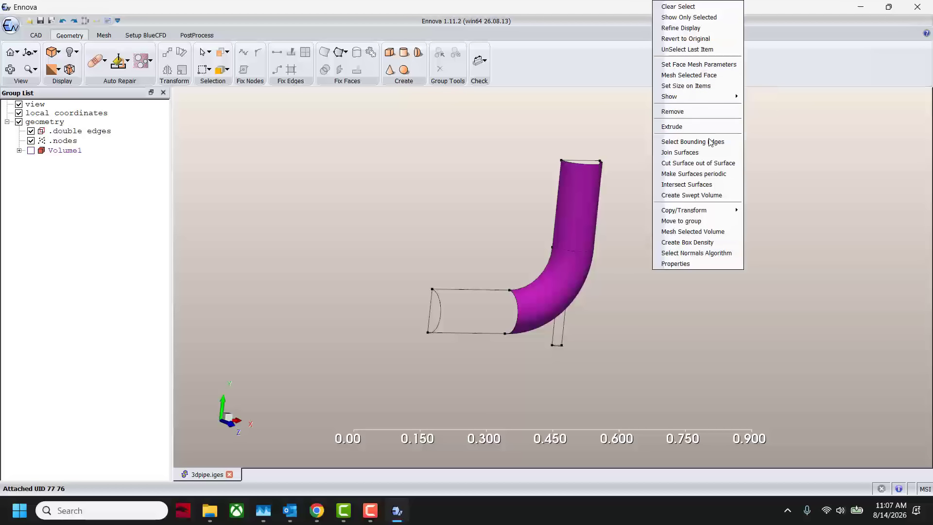
click(687, 7)
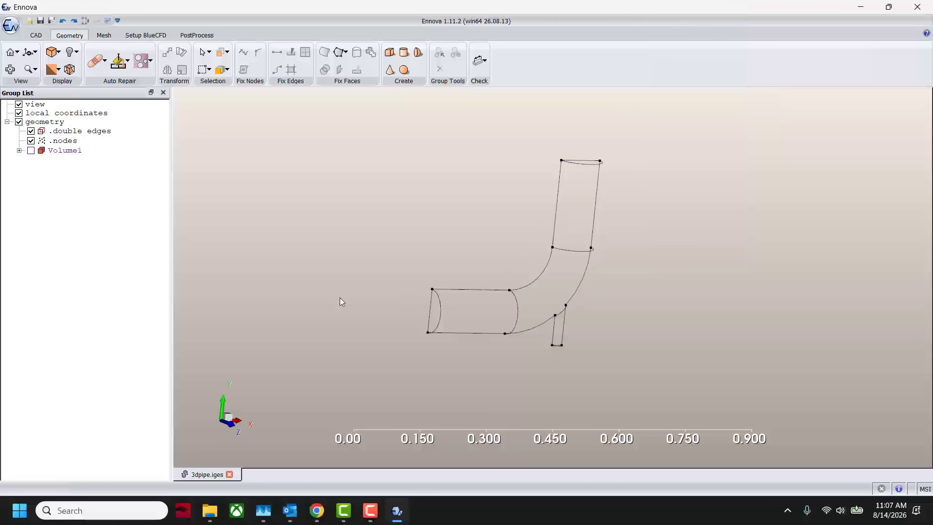
- Review the boundary groups contained in Volume1 and collapse the geometry group list
click(20, 151)
click(66, 152)
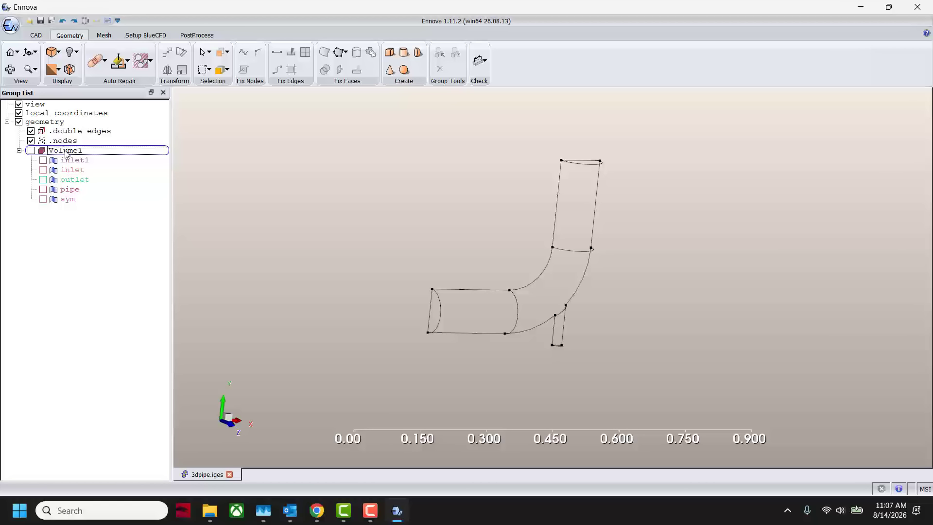
middle_drag(352, 214, 364, 221)
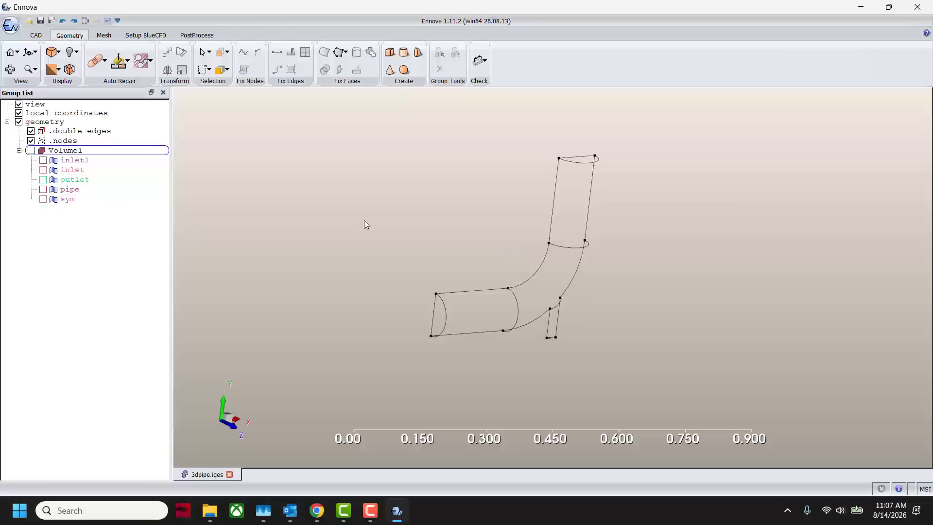
scroll(463, 277, up, 2)
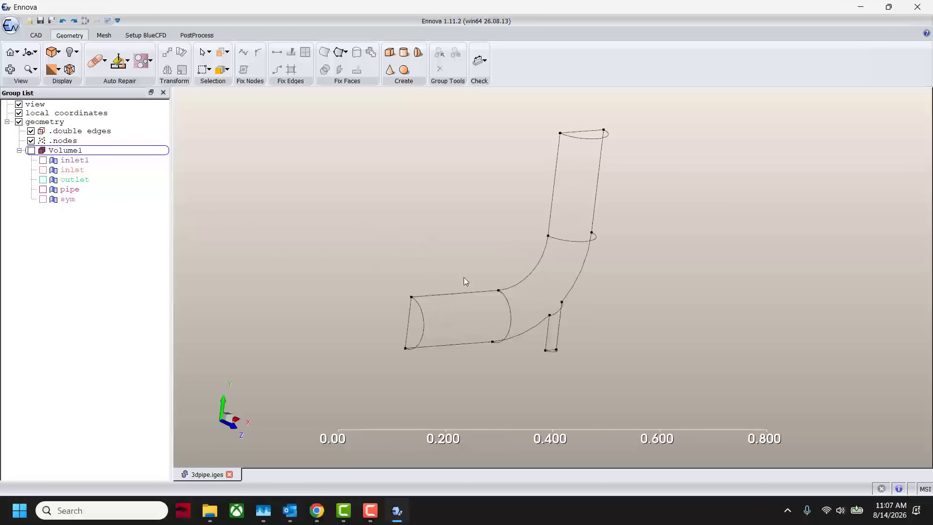
click(8, 122)
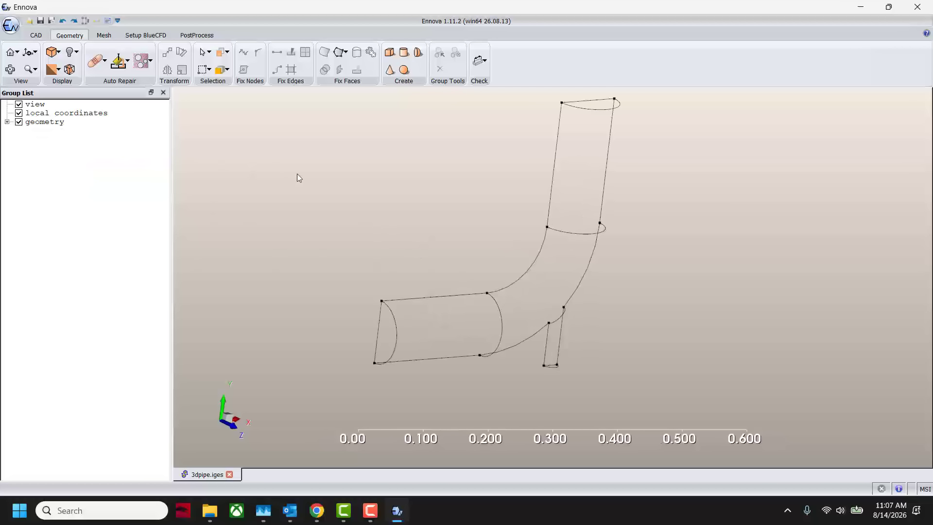
scroll(381, 175, down, 2)
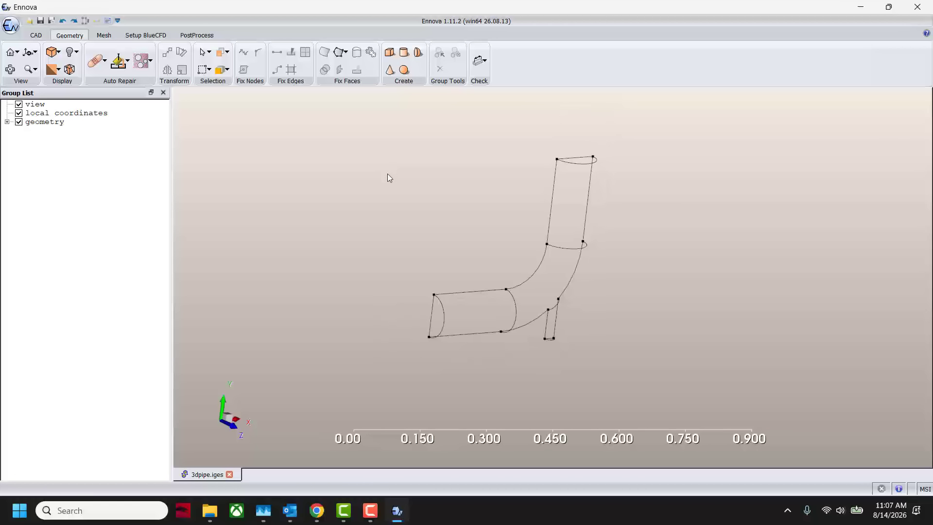
- Open the global meshing setup and set the maximum size to 0.01 and the minimum size to 0.001
click(104, 35)
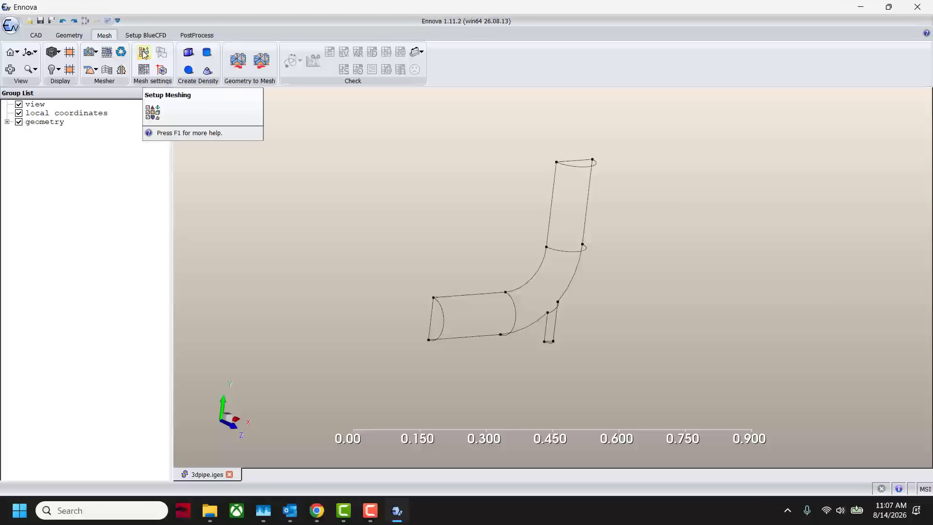
click(145, 54)
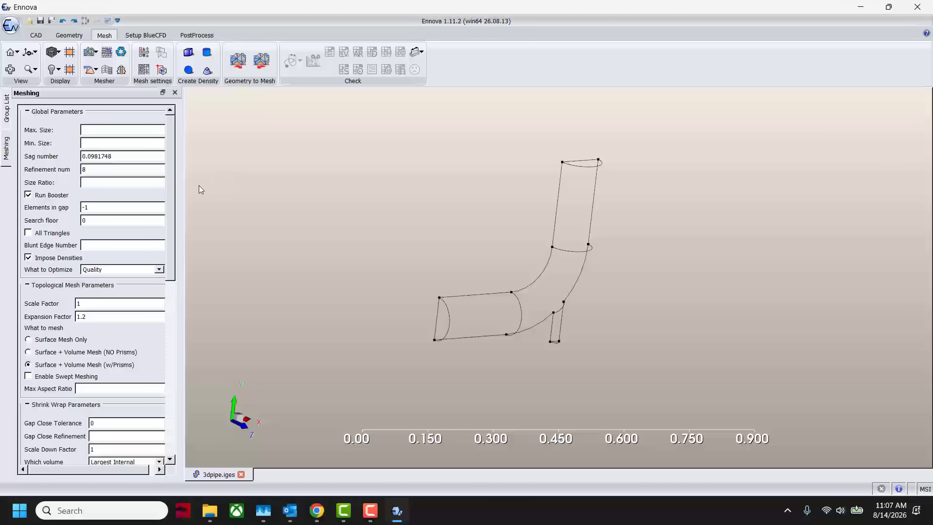
click(113, 130)
text(0.01)
key(Return)
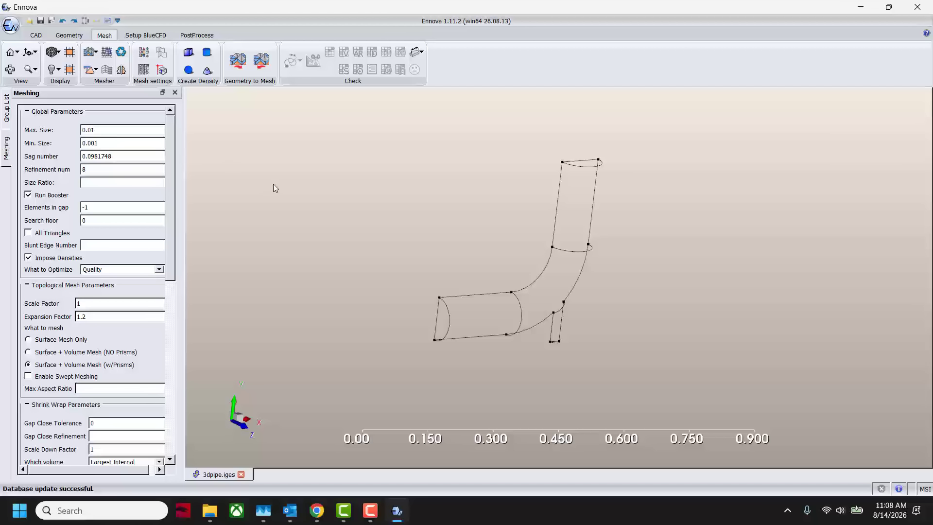
- Set the refinement number to 12, enable all triangles, choose surface mesh only, and generate the surface mesh
middle_drag(444, 220, 413, 203)
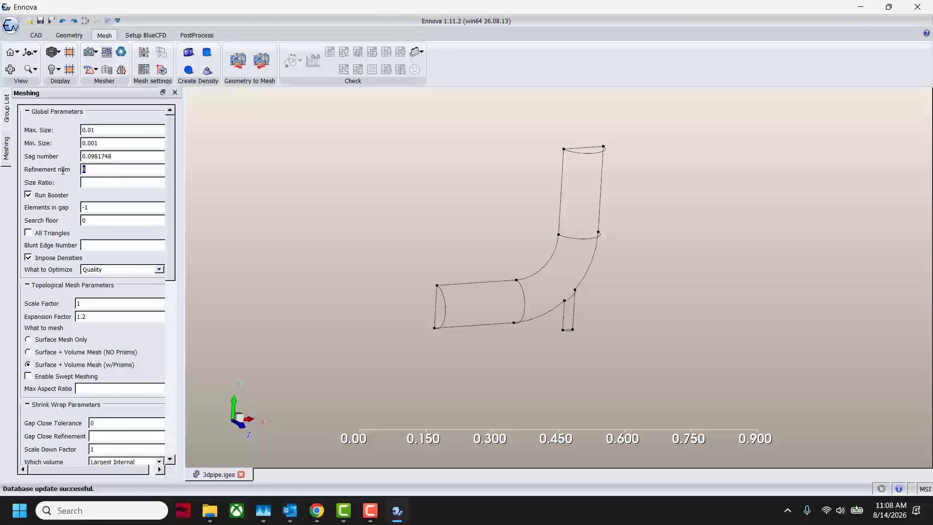
text(12)
click(28, 233)
click(28, 339)
mouse_move(485, 298)
middle_down()
mouse_move(498, 304)
mouse_move(489, 296)
middle_up()
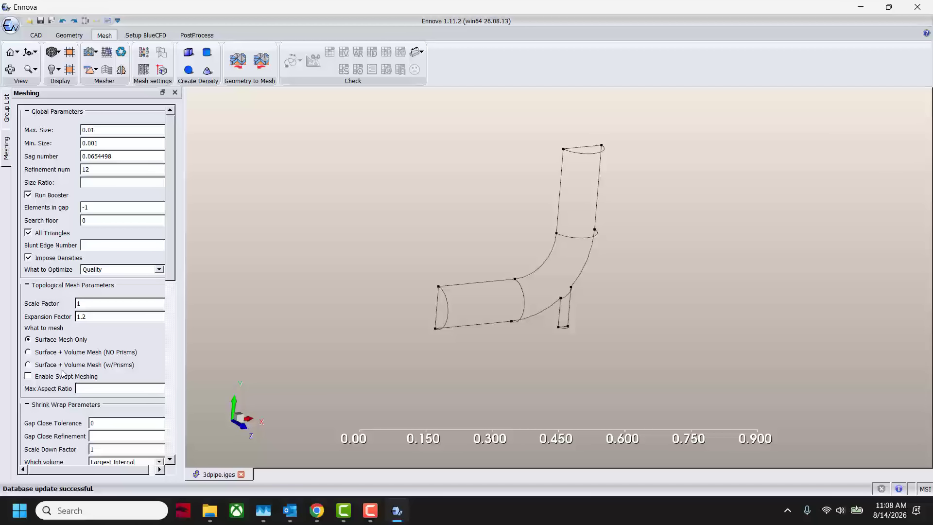
click(89, 56)
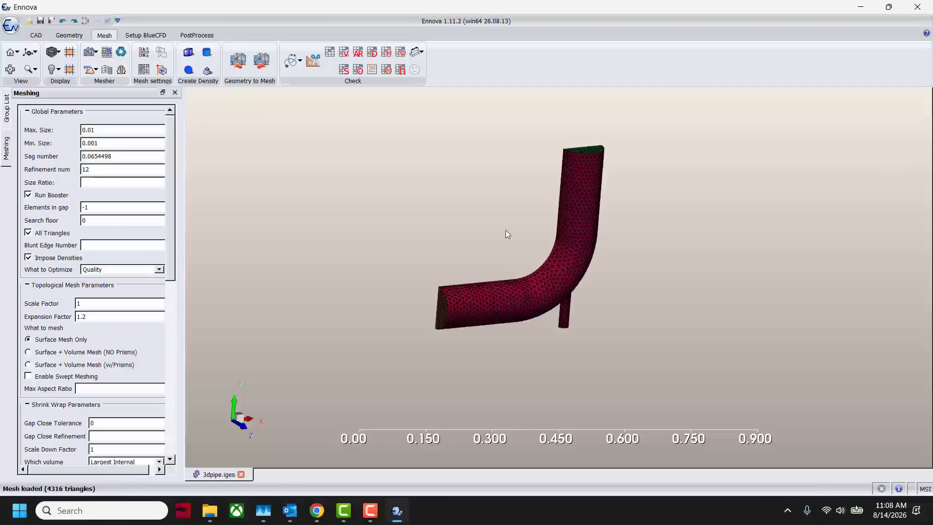
- Examine the triangle sizes of the surface mesh on the branch pipe, the bend and the main pipe
scroll(547, 231, up, 6)
middle_drag(528, 208, 511, 24)
scroll(604, 250, up, 6)
scroll(542, 340, up, 2)
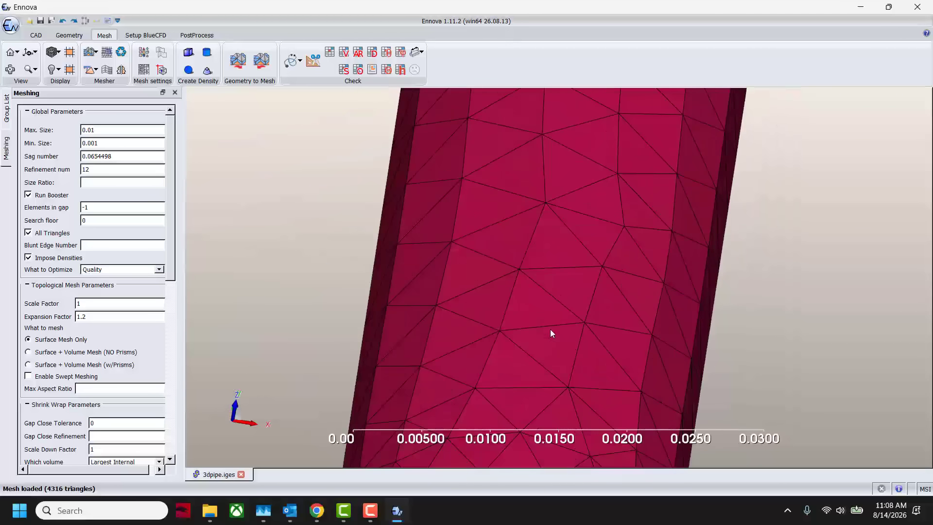
middle_drag(550, 329, 441, 324)
scroll(506, 278, down, 7)
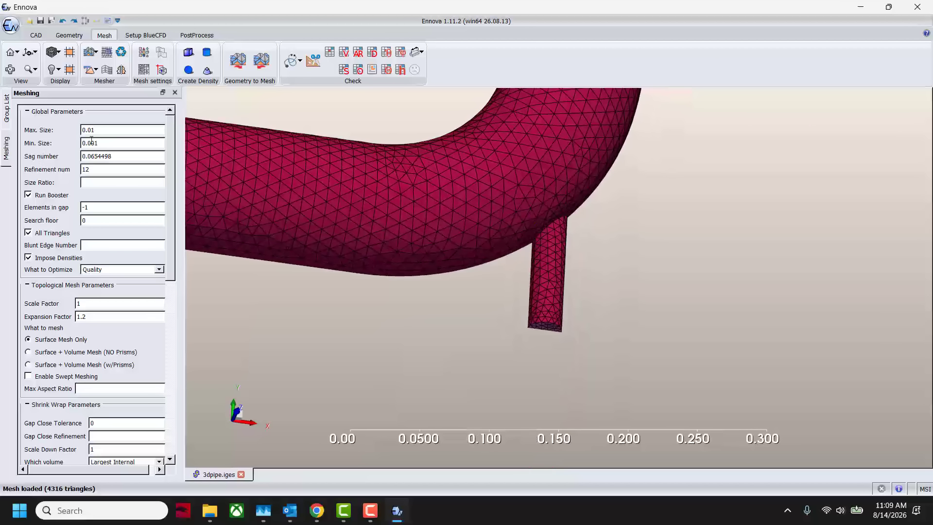
scroll(498, 202, down, 3)
middle_drag(499, 202, 558, 310)
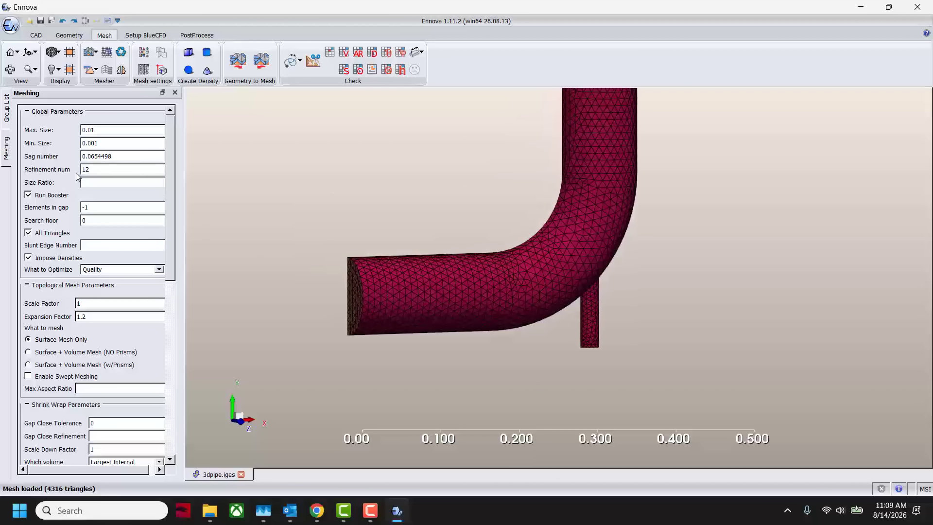
middle_drag(381, 218, 435, 277)
scroll(422, 246, down, 1)
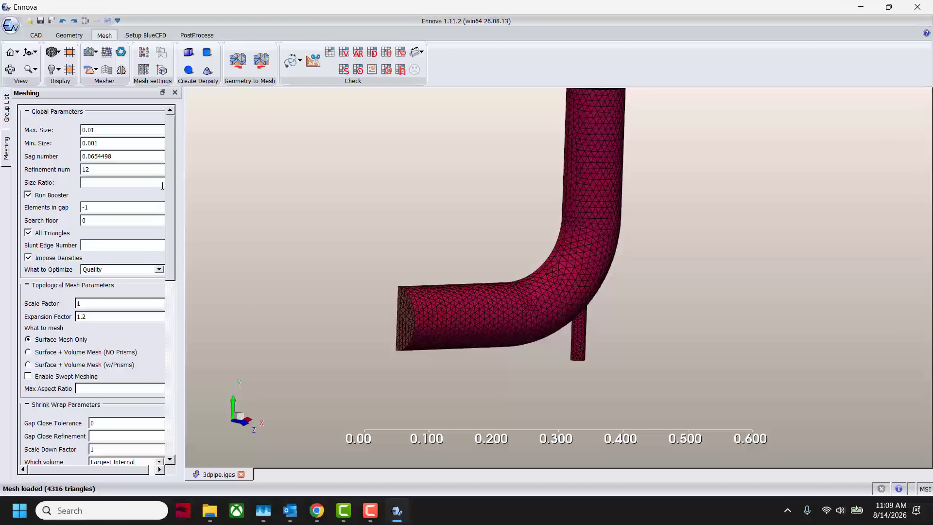
- Set the global boundary layer to 5 prism layers with a height of 0.0005
drag(168, 171, 186, 342)
middle_drag(444, 346, 491, 342)
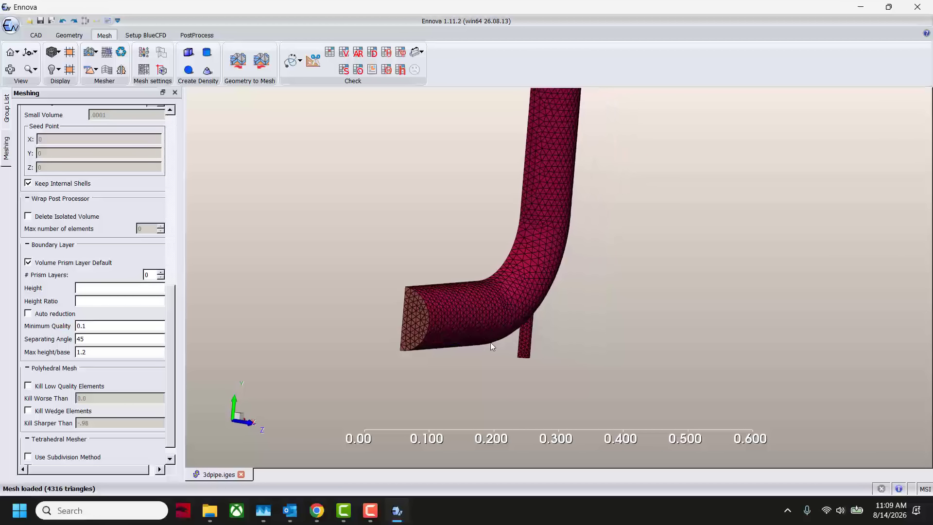
double_click(146, 274)
click(122, 290)
text(0.0005)
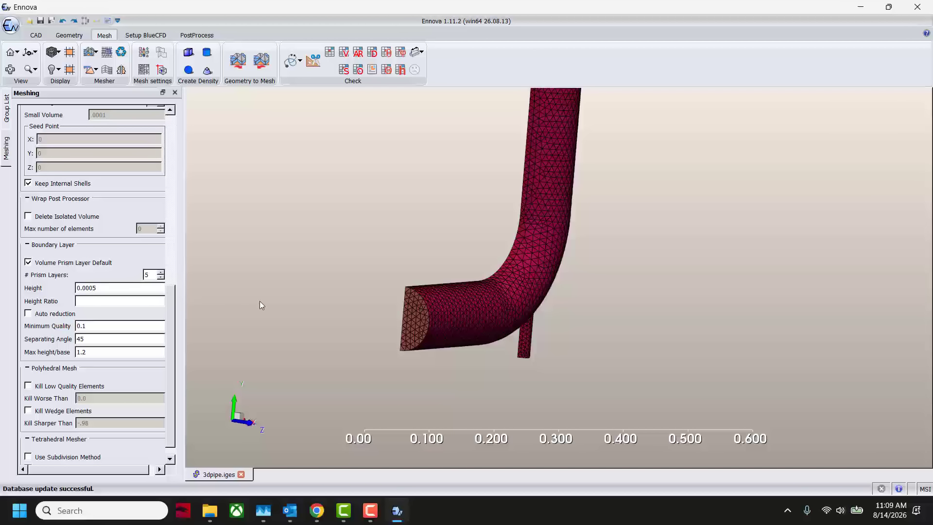
- Set the prism option of Volume1's pipe boundary to Use Volume in the local mesh settings
scroll(462, 267, down, 3)
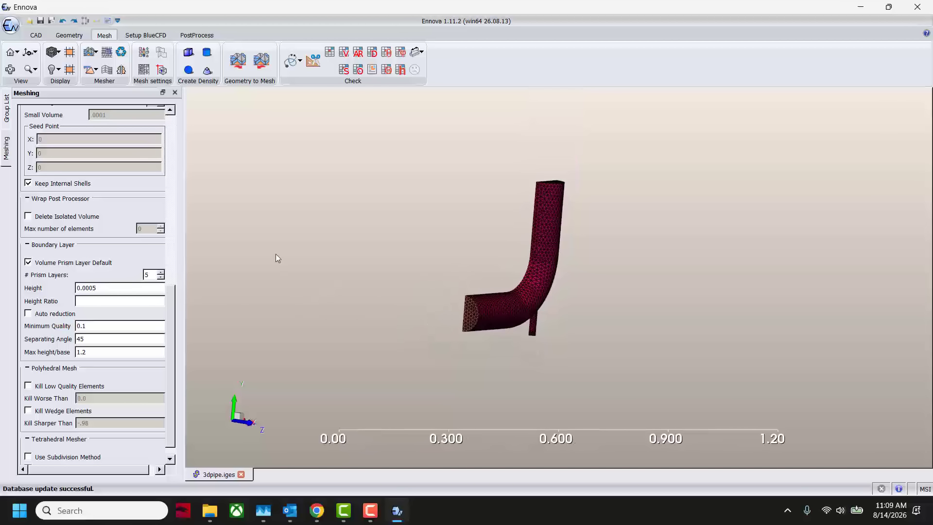
scroll(529, 289, up, 3)
click(481, 293)
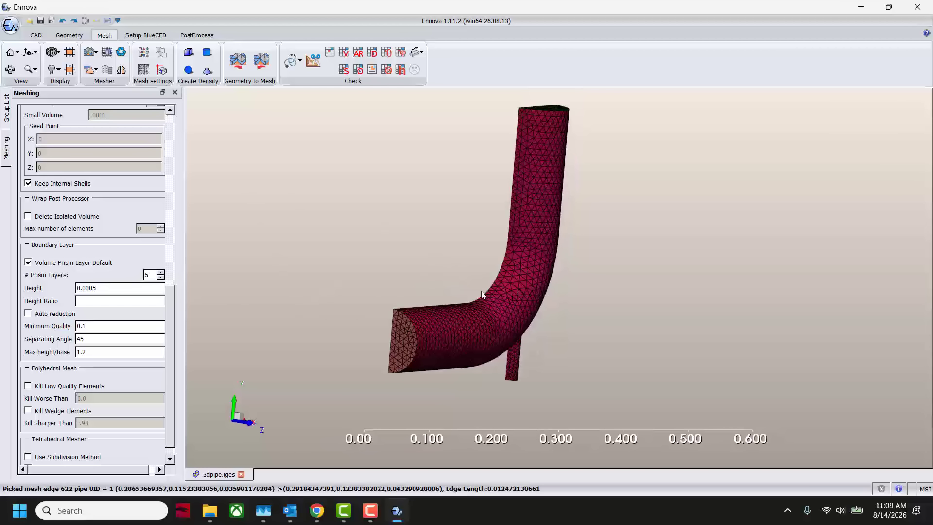
click(144, 71)
click(52, 128)
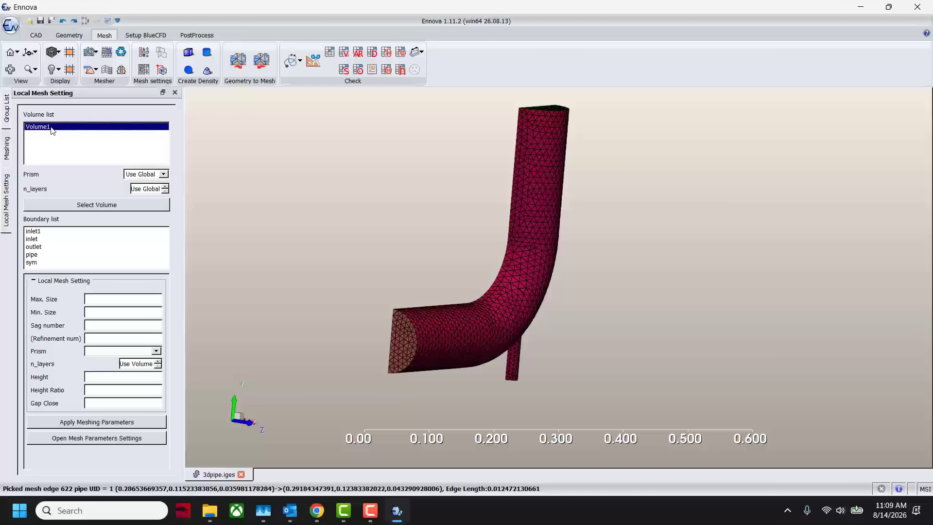
click(41, 256)
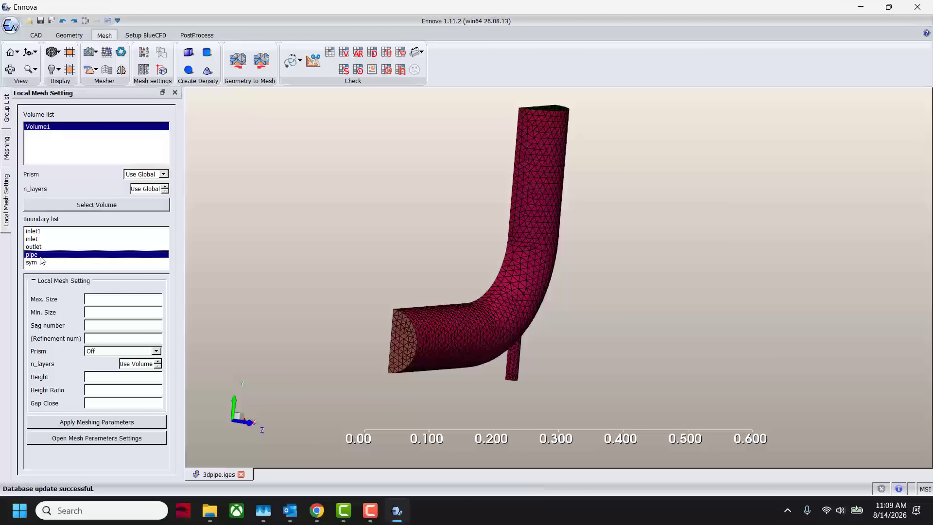
click(156, 350)
click(118, 361)
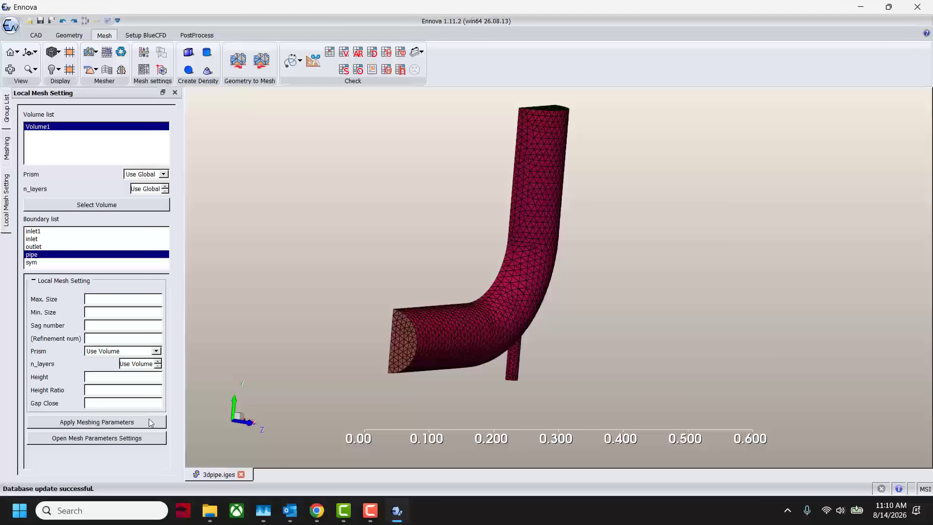
- Generate the boundary-layer prism mesh and inspect its layers on the inlet face of the horizontal pipe
click(96, 71)
click(117, 106)
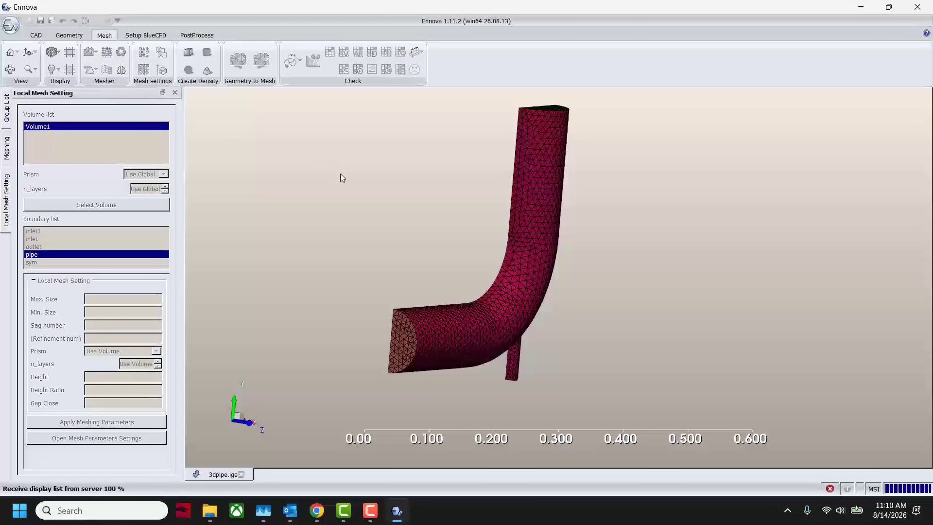
scroll(398, 217, up, 10)
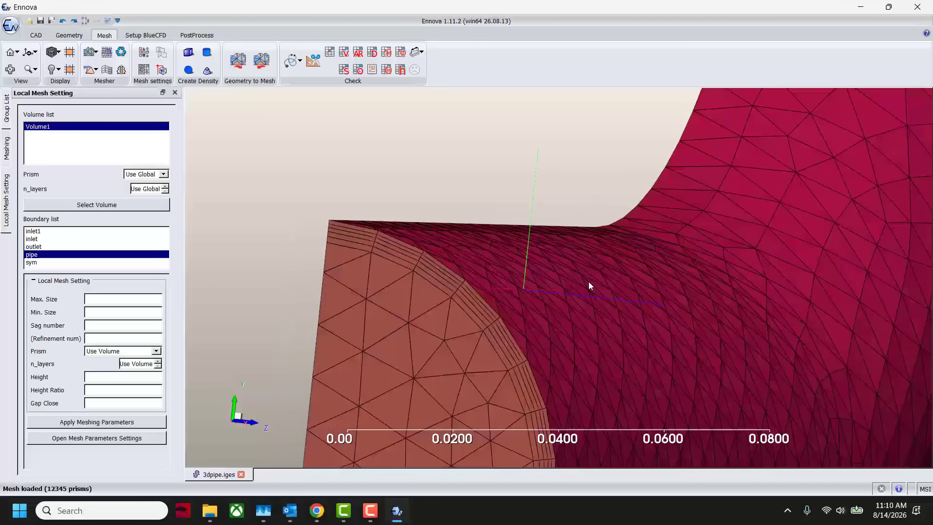
middle_drag(589, 283, 588, 280)
scroll(572, 301, up, 2)
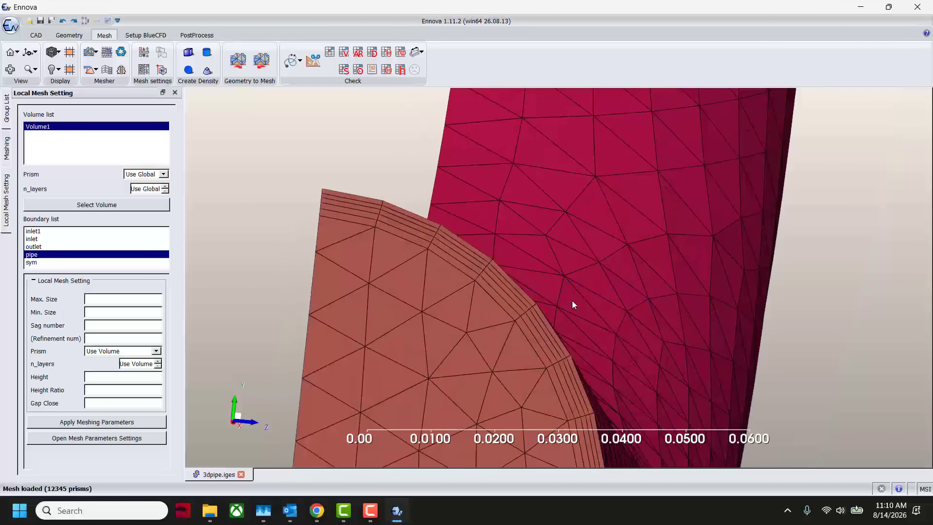
middle_drag(498, 320, 486, 283)
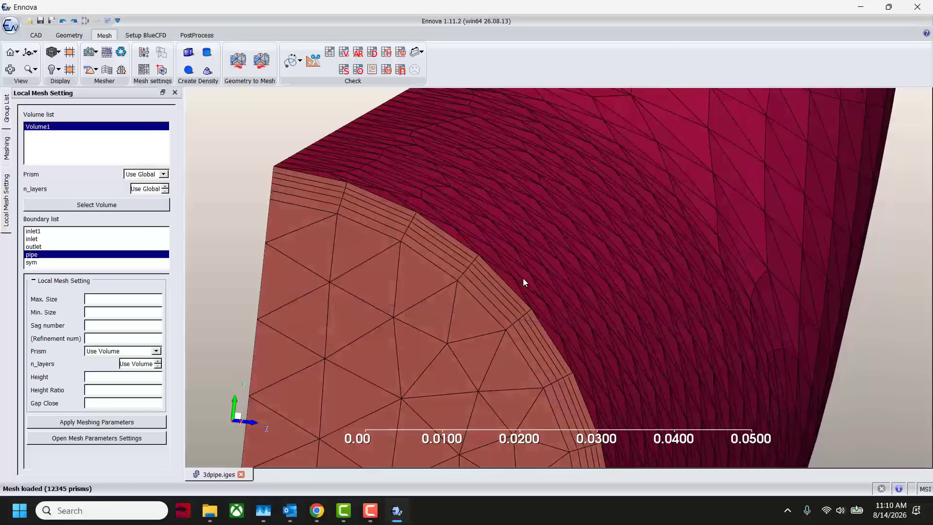
- Examine the prism mesh around the inlet end and over the outside of the whole pipe
scroll(522, 282, down, 10)
middle_drag(570, 316, 547, 337)
scroll(478, 247, up, 6)
scroll(547, 336, up, 4)
middle_drag(462, 307, 470, 325)
scroll(501, 305, down, 7)
middle_drag(559, 229, 505, 291)
scroll(556, 270, down, 3)
middle_drag(554, 260, 561, 326)
scroll(564, 321, down, 1)
middle_drag(587, 254, 591, 247)
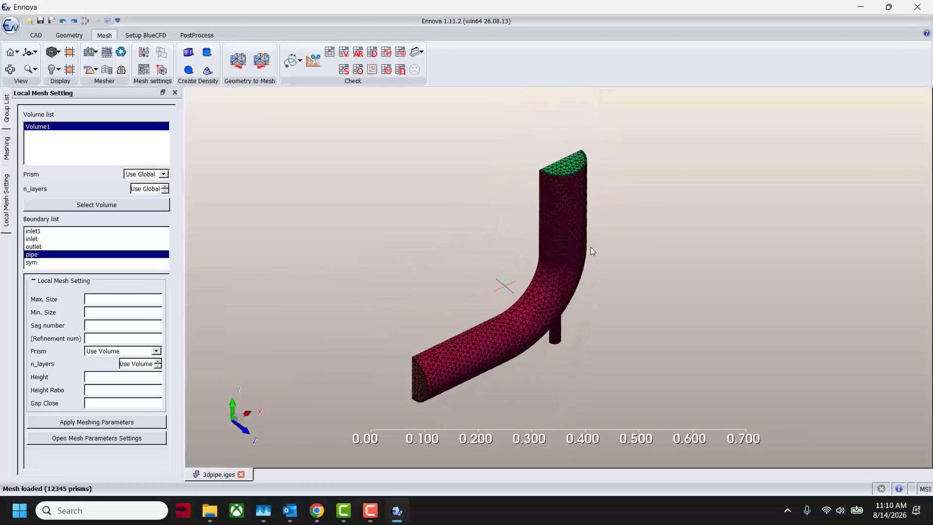
- Examine the prism layers on the outlet face and across the symmetry plane near the branch junction
scroll(588, 242, up, 3)
middle_drag(595, 112, 542, 288)
scroll(542, 287, up, 7)
middle_drag(526, 244, 557, 277)
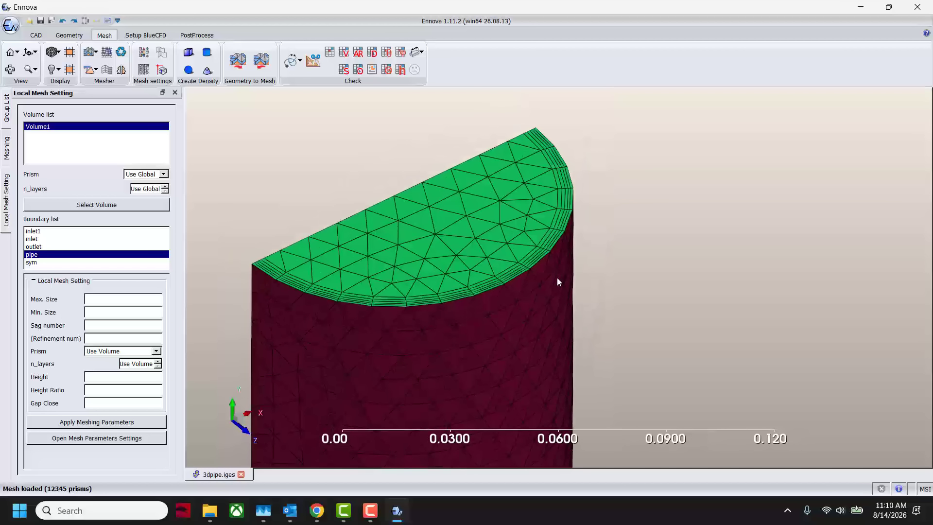
scroll(557, 277, up, 2)
scroll(564, 291, down, 9)
middle_drag(586, 214, 832, 229)
scroll(742, 284, up, 5)
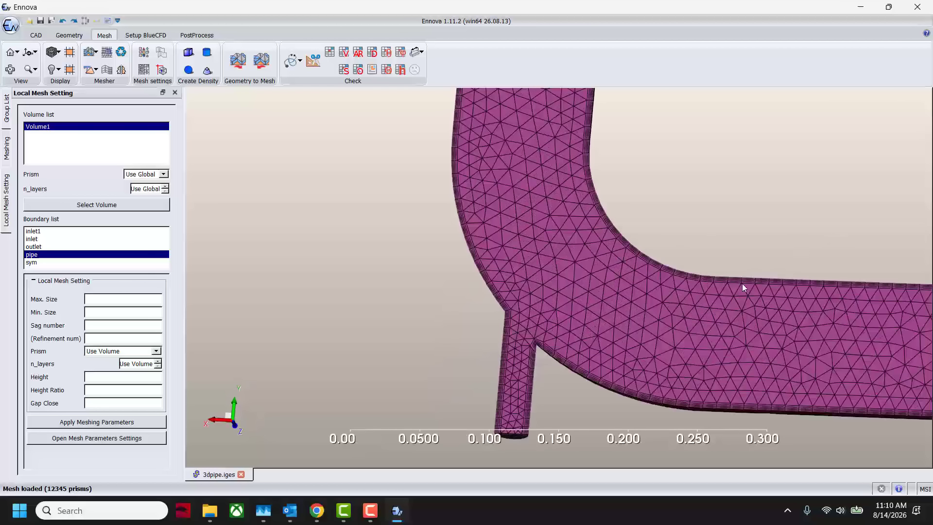
scroll(672, 292, up, 3)
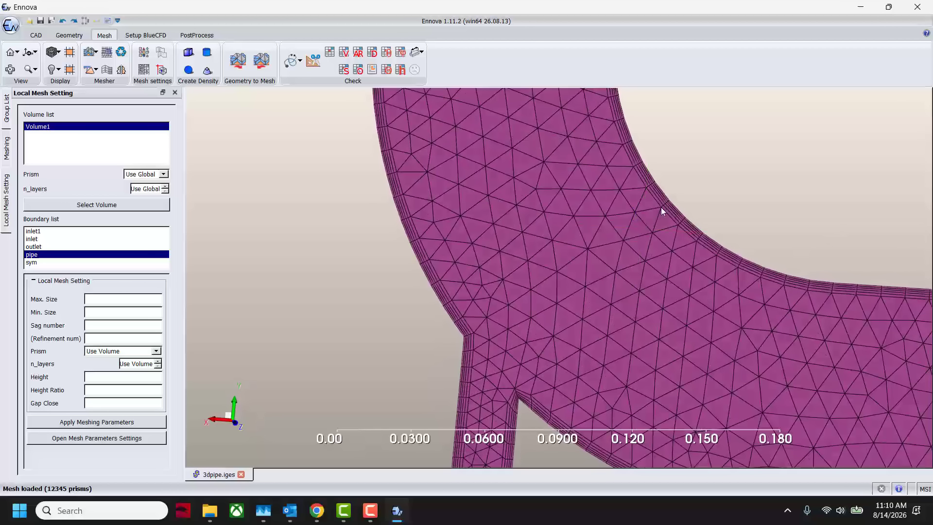
- Extract a default X-plane cut with faces through the prism mesh and hide the full mesh
scroll(641, 307, down, 5)
middle_drag(660, 299, 277, 300)
middle_drag(417, 330, 460, 342)
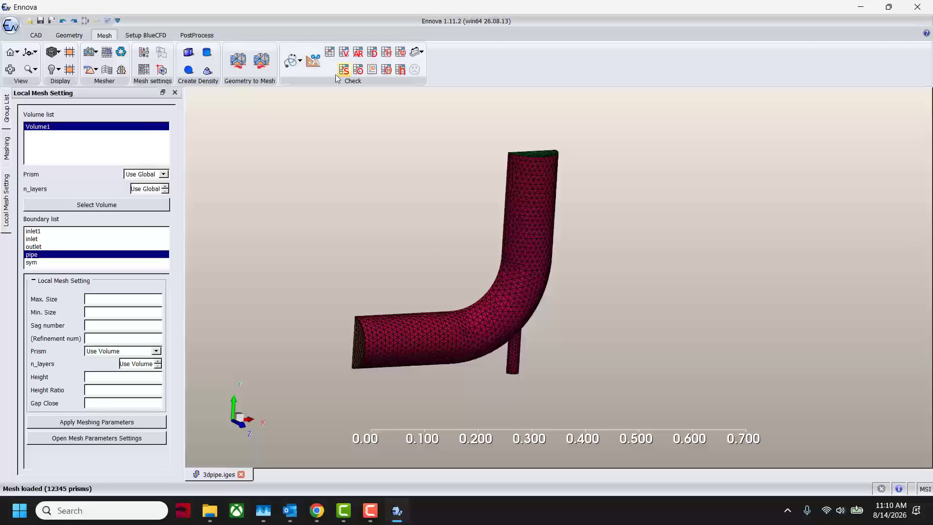
click(314, 61)
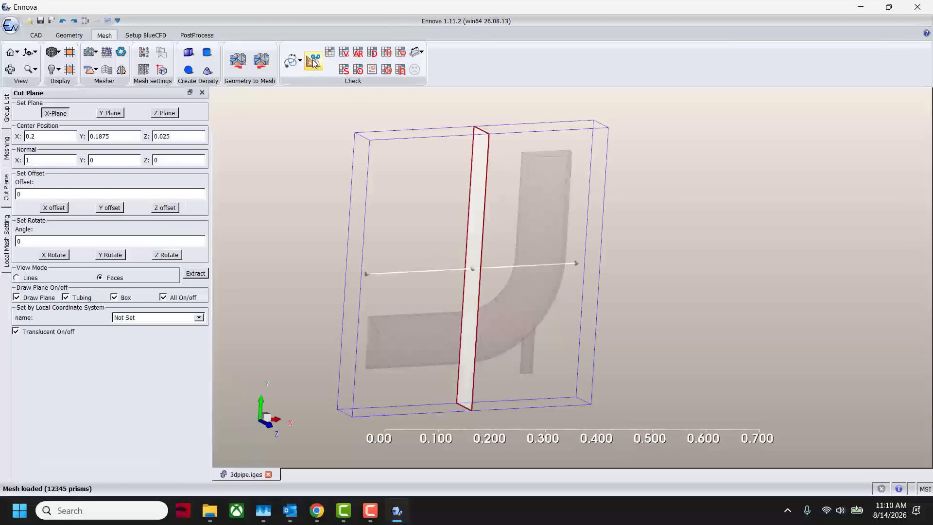
click(196, 274)
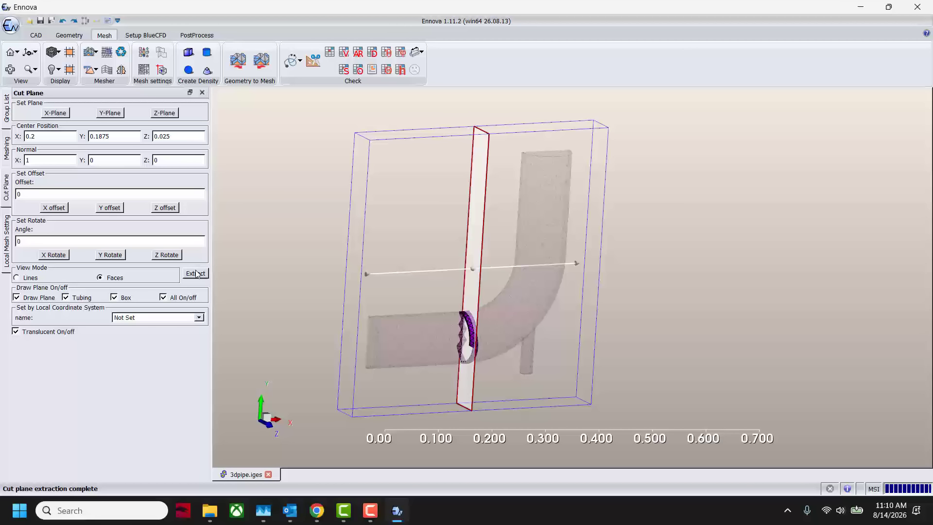
click(202, 93)
click(6, 108)
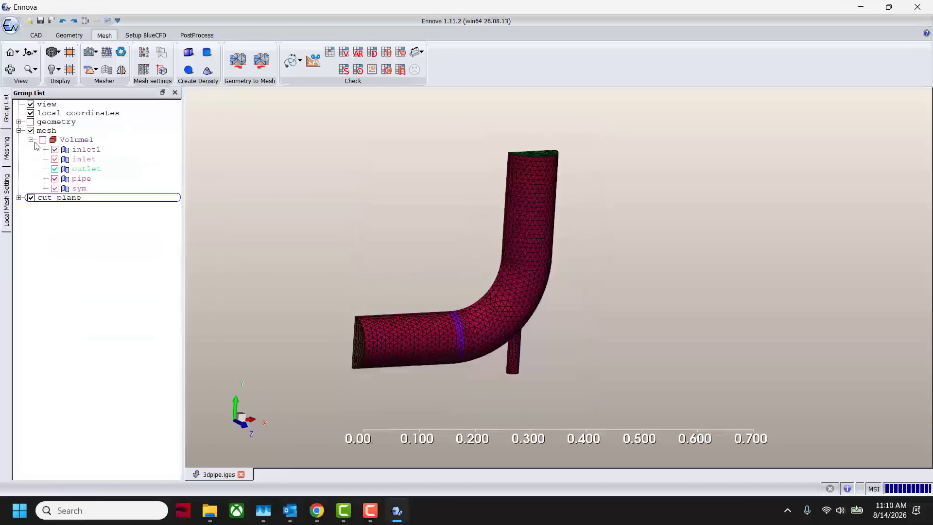
click(30, 130)
- Examine the prism layers in the extracted cut section, both face-on and from an oblique angle
scroll(428, 318, up, 4)
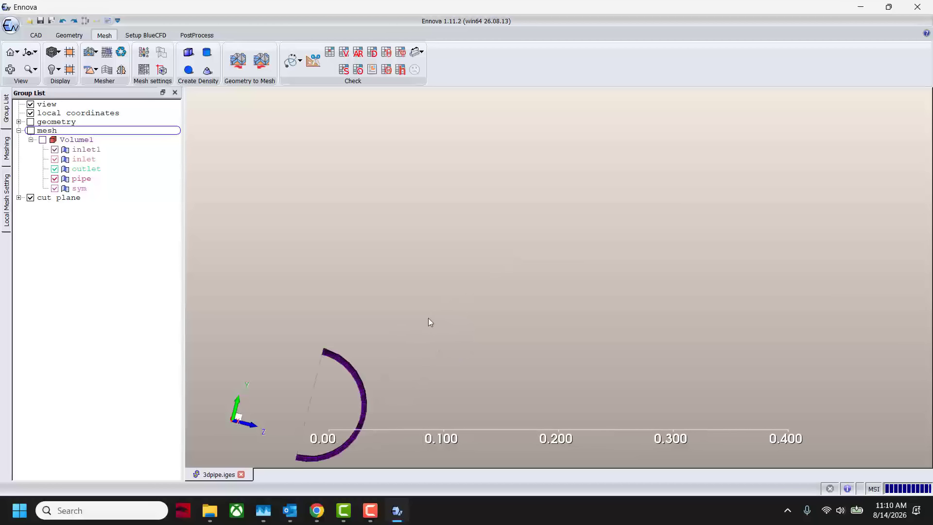
scroll(428, 318, down, 1)
middle_drag(427, 318, 611, 304)
scroll(625, 183, up, 7)
scroll(611, 308, up, 2)
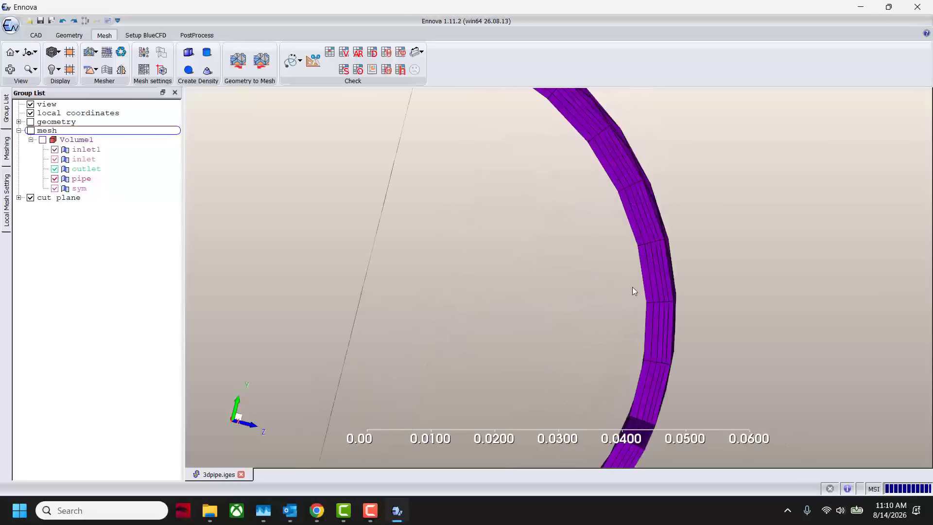
scroll(602, 293, down, 5)
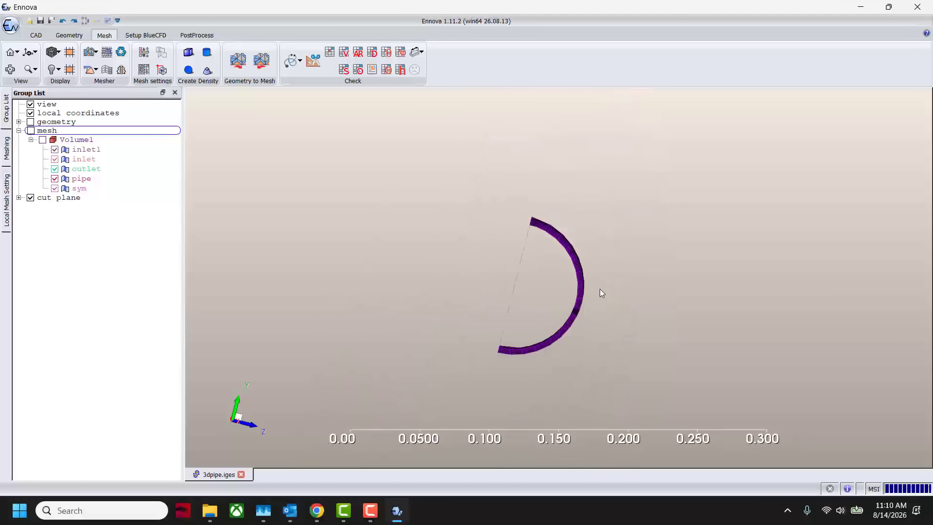
drag(600, 291, 501, 288)
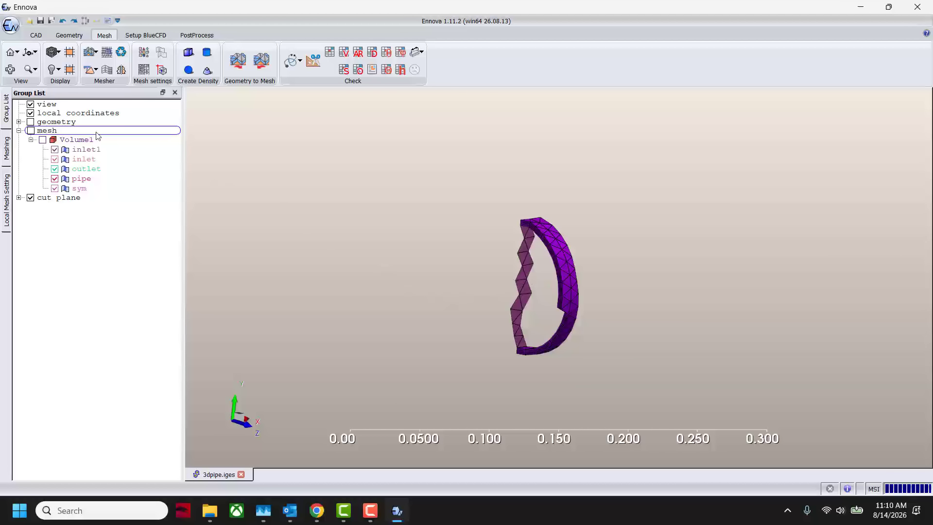
- Generate the polyhedral mesh of the pipe volume with the Polyhedral Mesh option
click(97, 71)
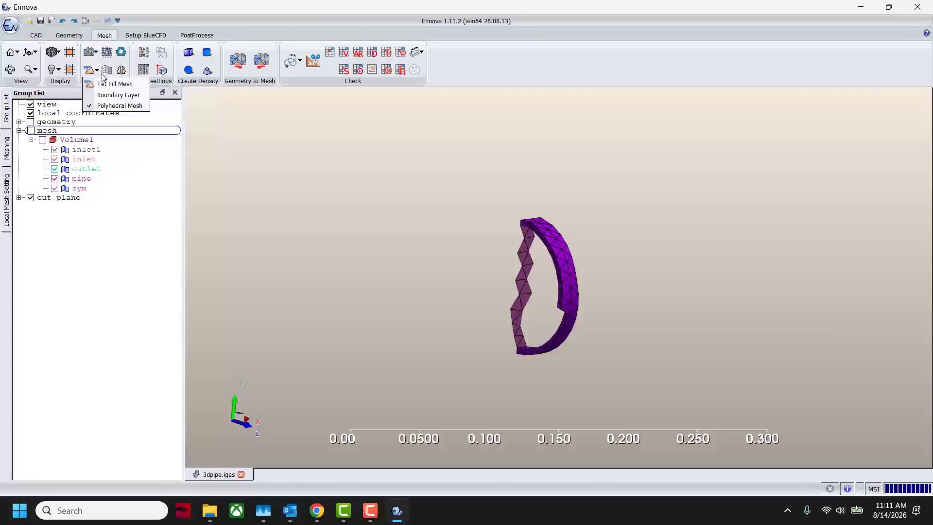
click(270, 136)
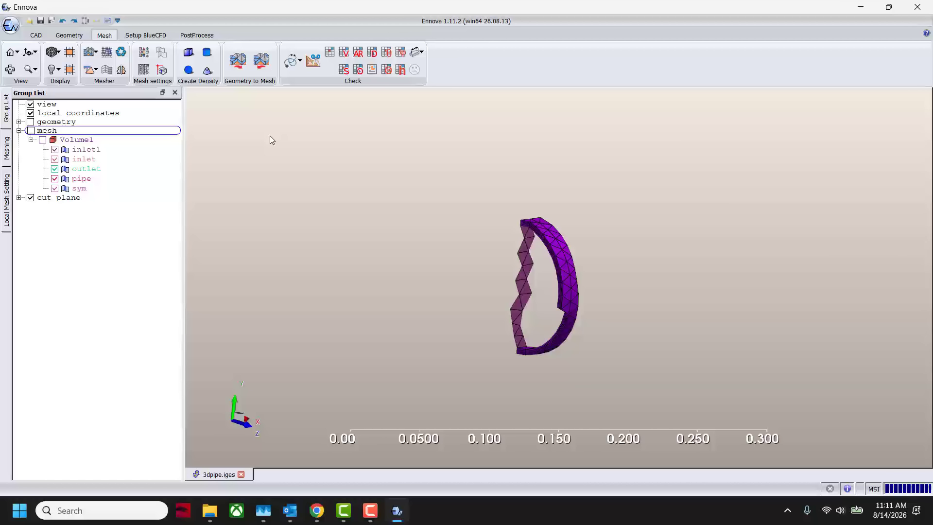
click(88, 72)
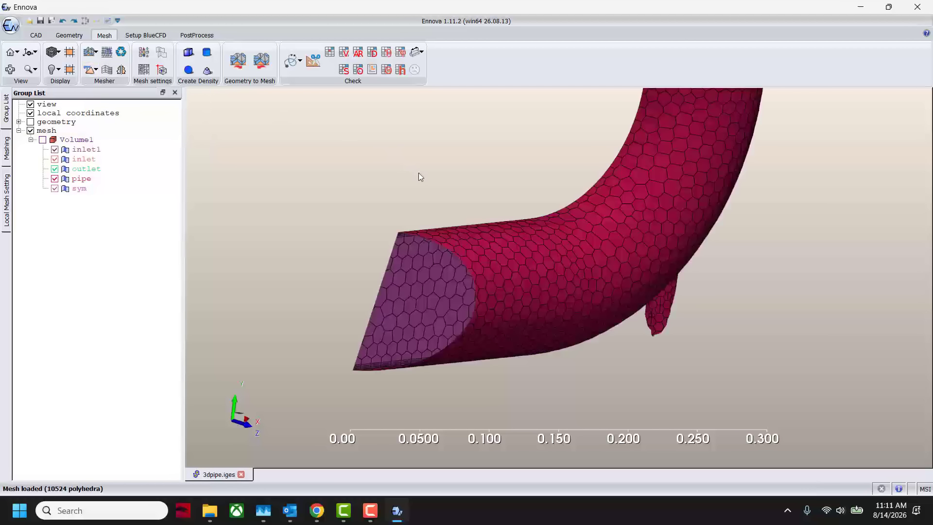
- Examine the polyhedral mesh over the whole pipe and its boundary layers on the horizontal pipe's inlet face
middle_drag(419, 174, 395, 191)
scroll(478, 190, down, 5)
middle_drag(513, 190, 524, 243)
middle_drag(445, 287, 503, 285)
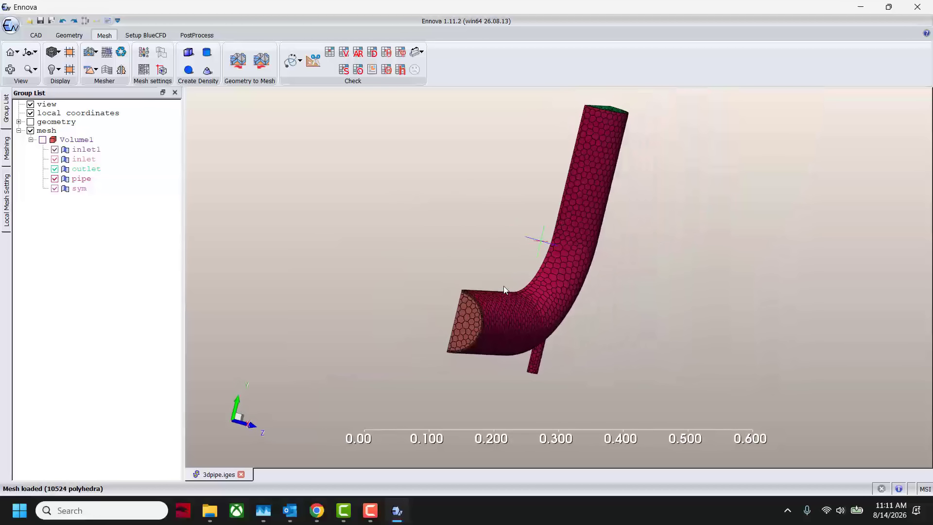
scroll(586, 238, up, 12)
scroll(588, 239, down, 10)
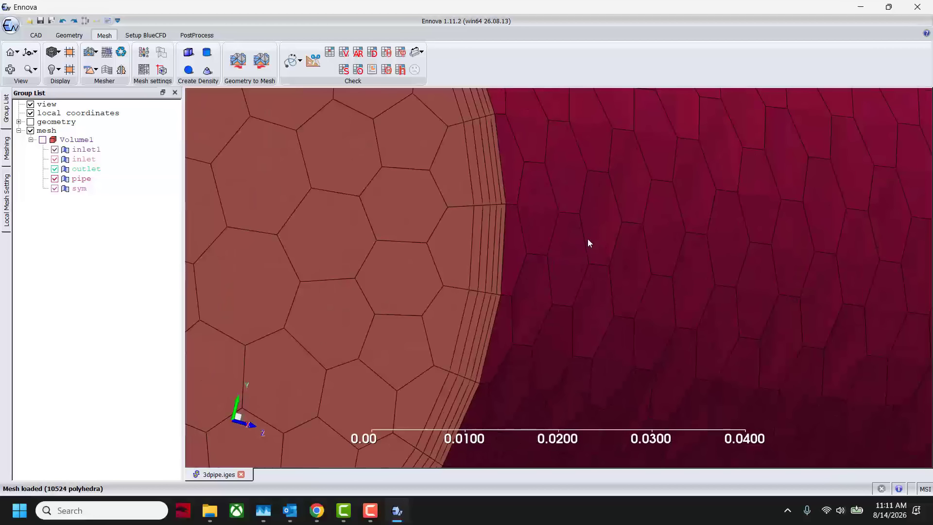
mouse_move(587, 238)
middle_down()
mouse_move(592, 248)
mouse_move(674, 226)
mouse_move(571, 267)
mouse_move(530, 263)
mouse_move(568, 265)
middle_up()
scroll(674, 227, down, 2)
scroll(550, 255, down, 3)
scroll(550, 255, down, 1)
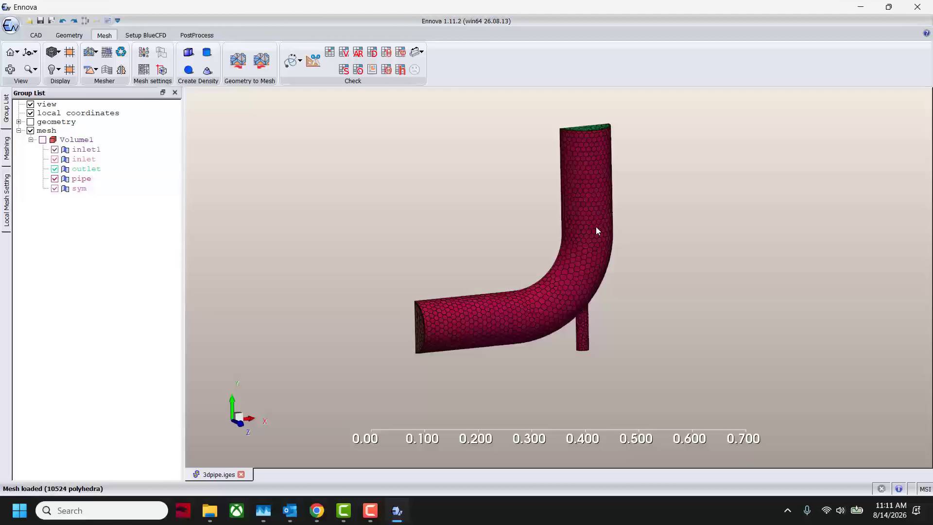
- Examine the polyhedral mesh on the small branch pipe and across the symmetry plane near the junction
middle_drag(598, 230, 515, 234)
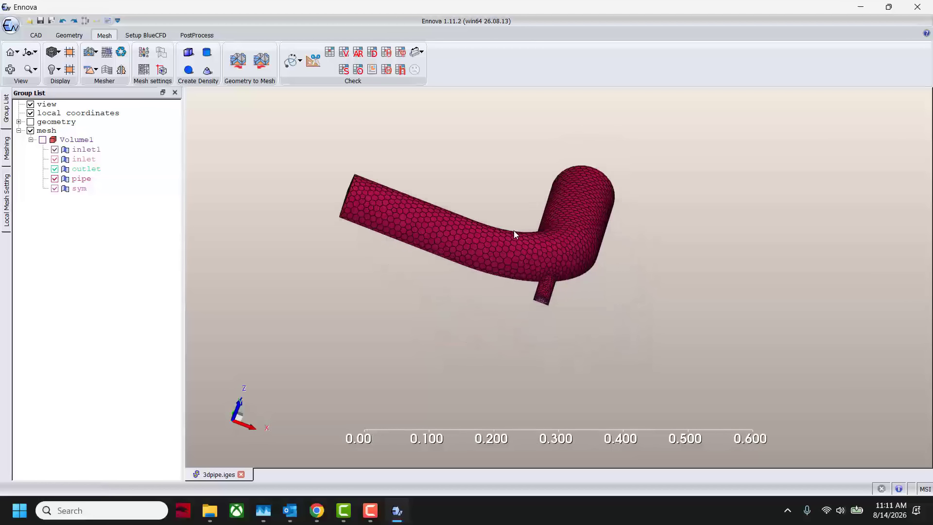
scroll(595, 287, up, 10)
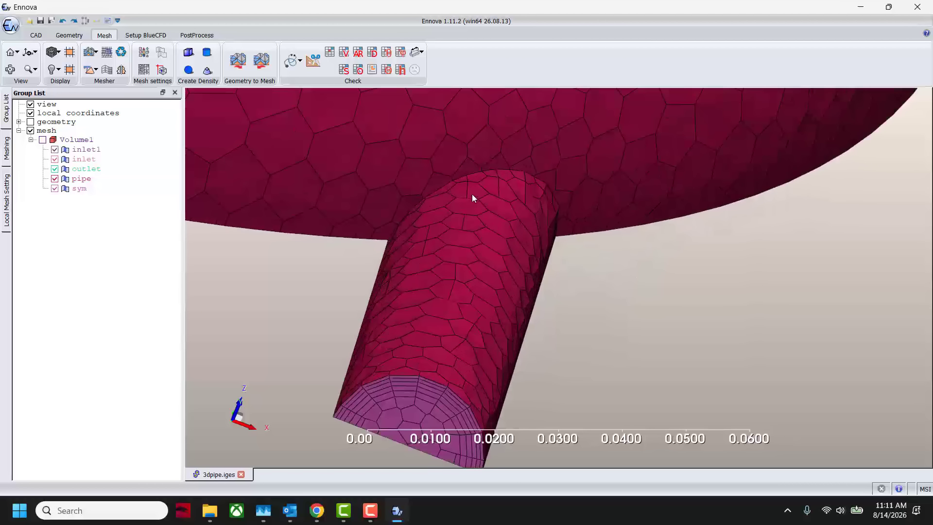
middle_drag(478, 185, 658, 308)
scroll(518, 234, down, 10)
scroll(522, 306, up, 3)
middle_drag(522, 306, 568, 293)
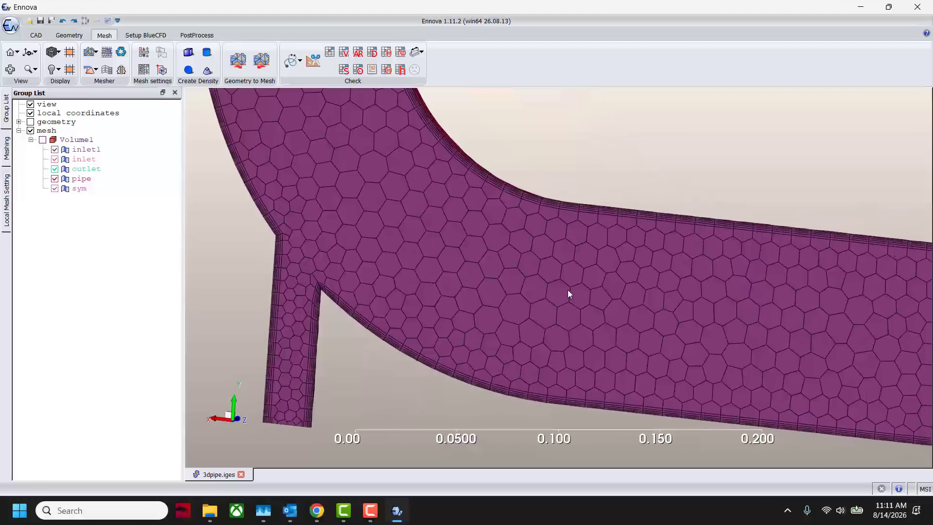
- Extract an X-plane cut with faces through the polyhedral mesh and hide the full mesh
scroll(477, 310, down, 4)
middle_drag(476, 307, 289, 297)
click(291, 61)
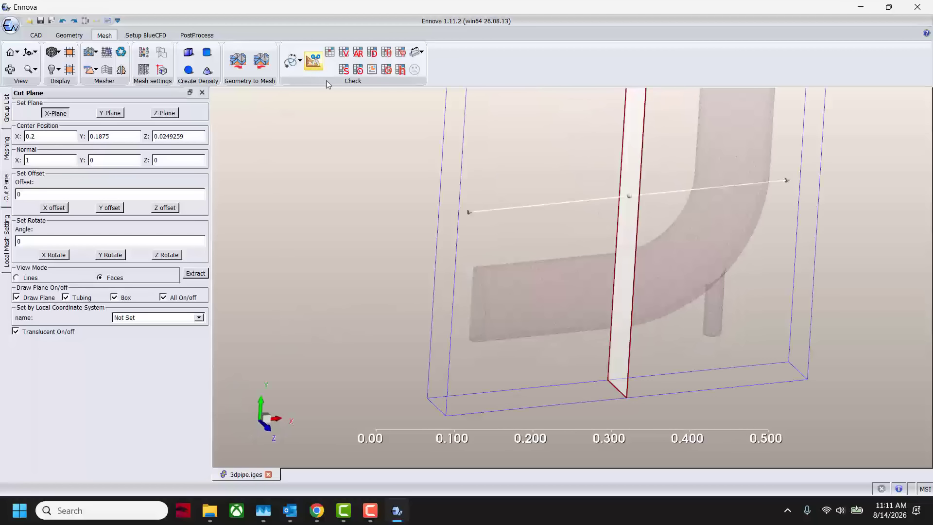
click(195, 273)
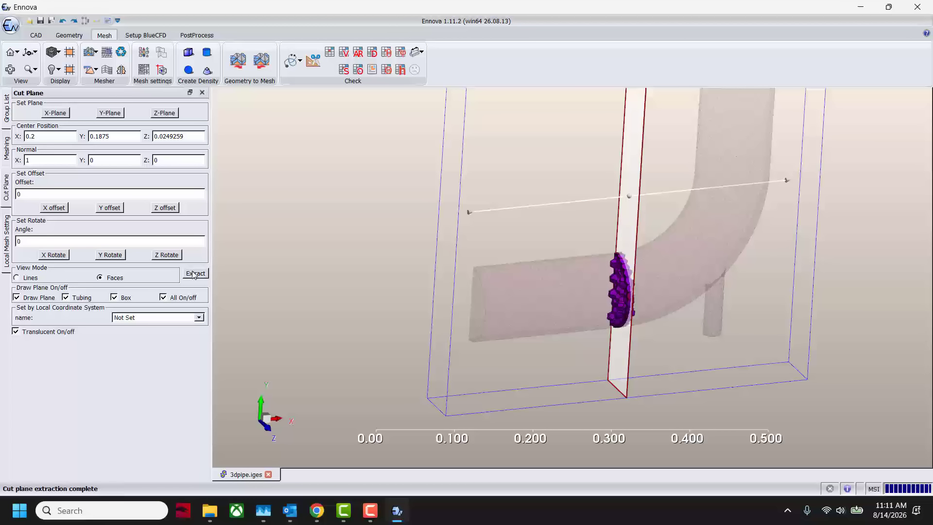
click(203, 92)
click(6, 109)
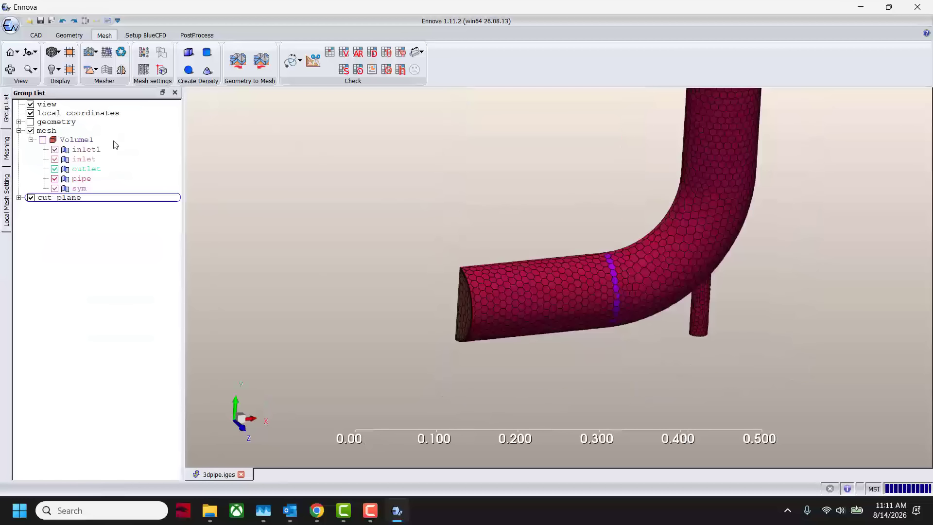
click(30, 130)
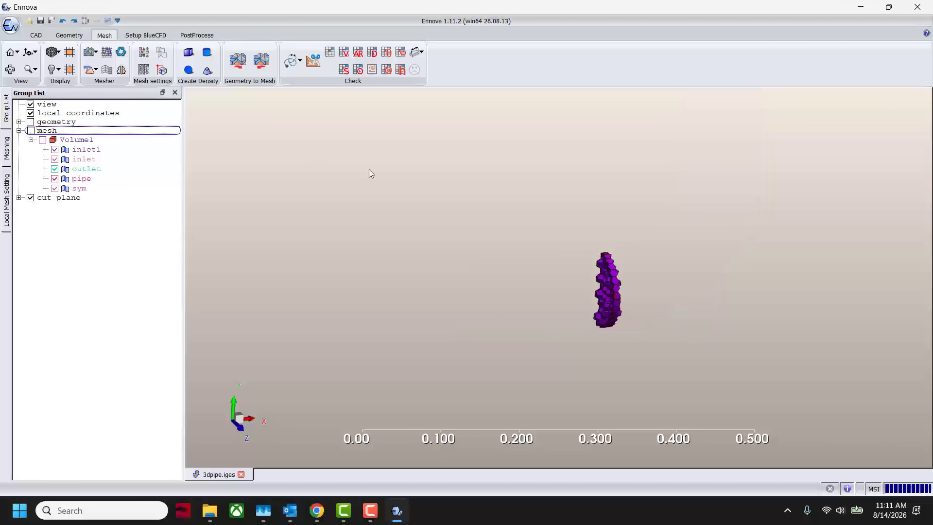
- Examine the polyhedral cells and the layers along the wall in the extracted cut section
drag(369, 169, 667, 217)
scroll(670, 221, up, 10)
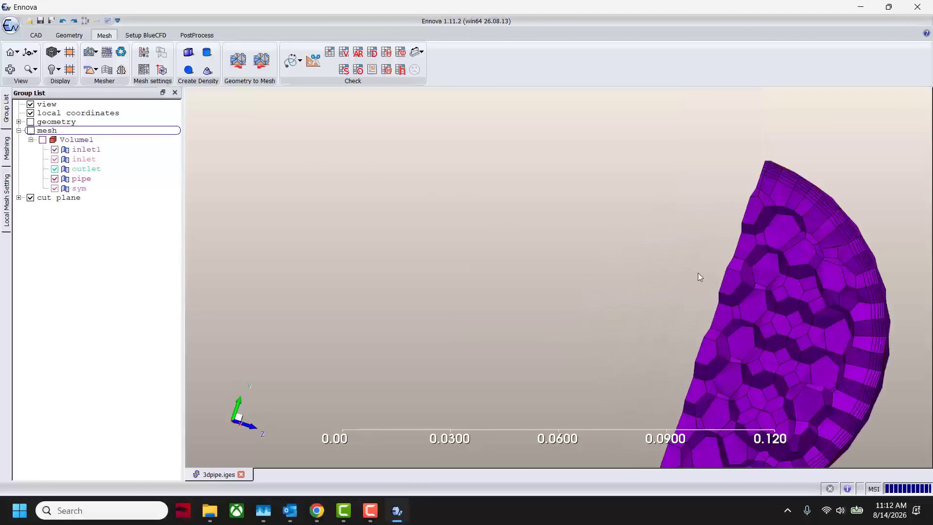
scroll(593, 278, down, 10)
drag(593, 278, 424, 278)
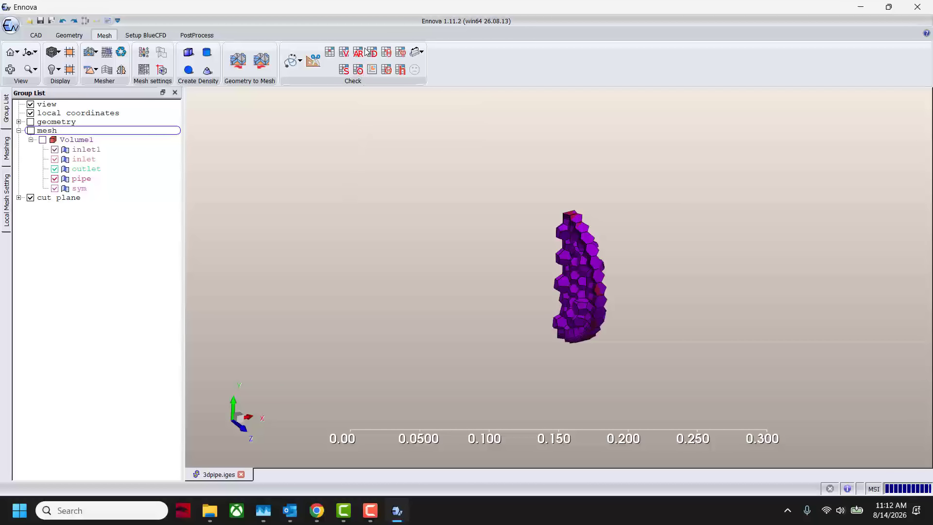
- Check the mesh orthogonality and skewness statistics of the polyhedral mesh
click(360, 70)
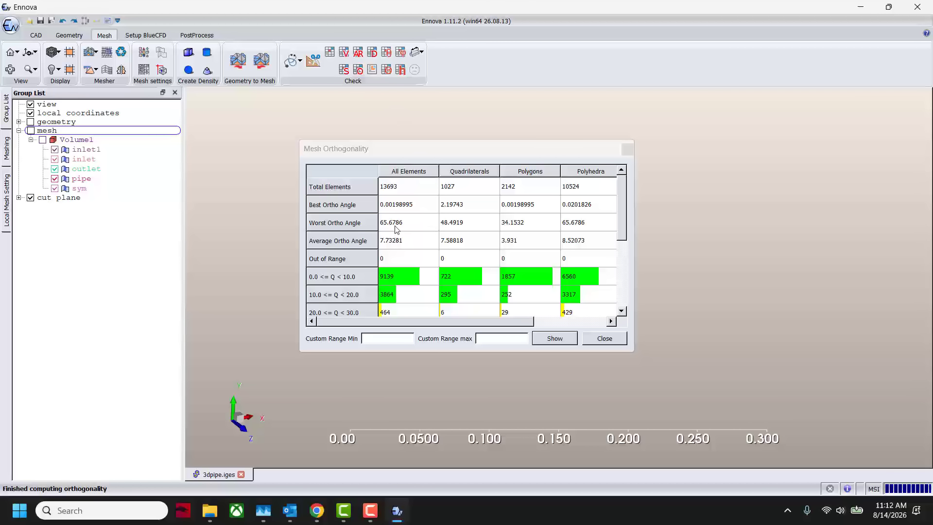
click(605, 338)
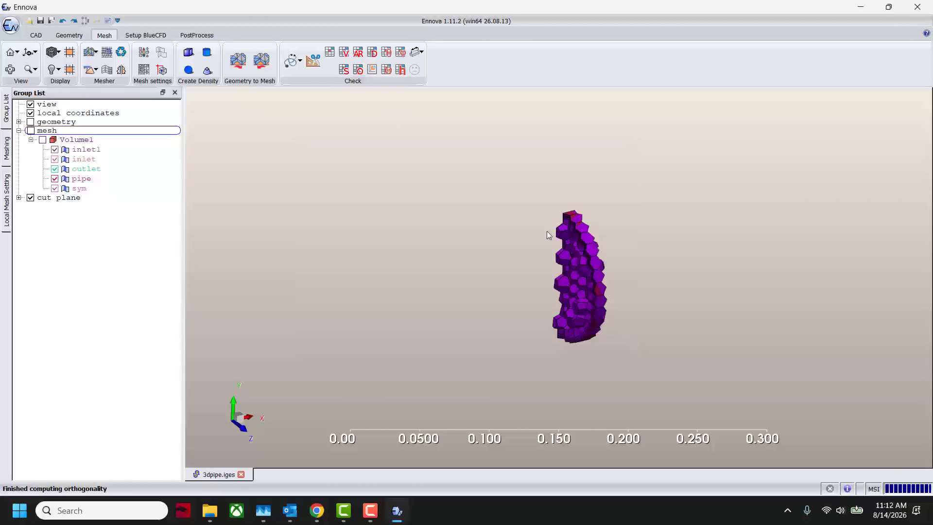
click(344, 54)
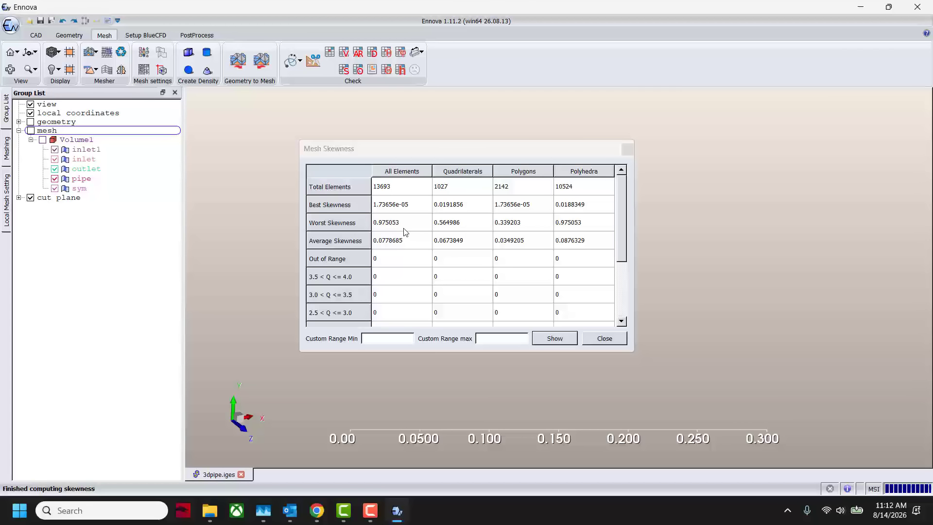
click(605, 337)
scroll(660, 257, up, 1)
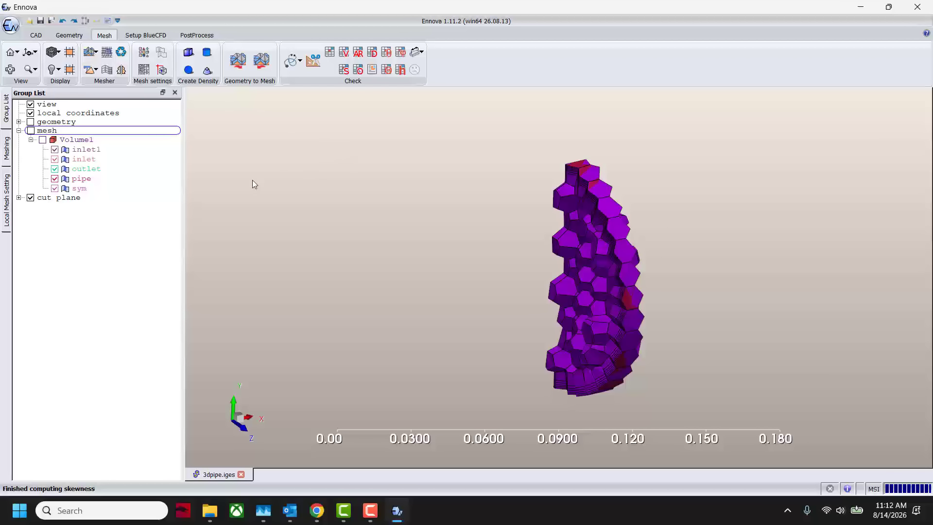
- Save the case as 3dpipe.ecf in the pipe folder, replacing the existing file
click(51, 21)
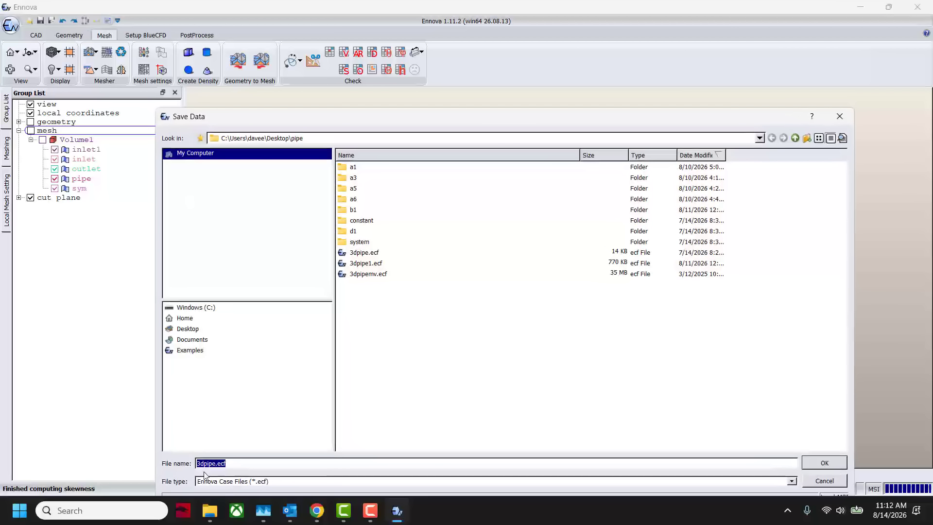
click(822, 464)
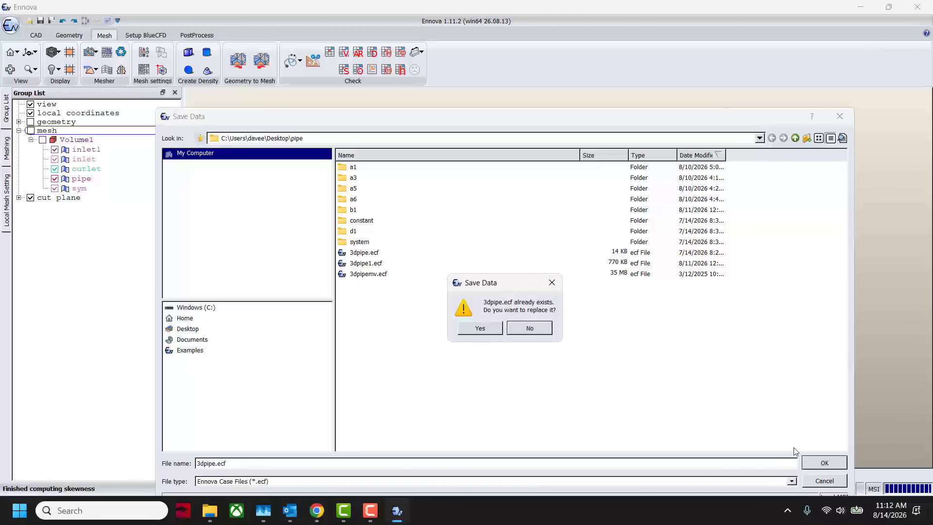
click(481, 329)
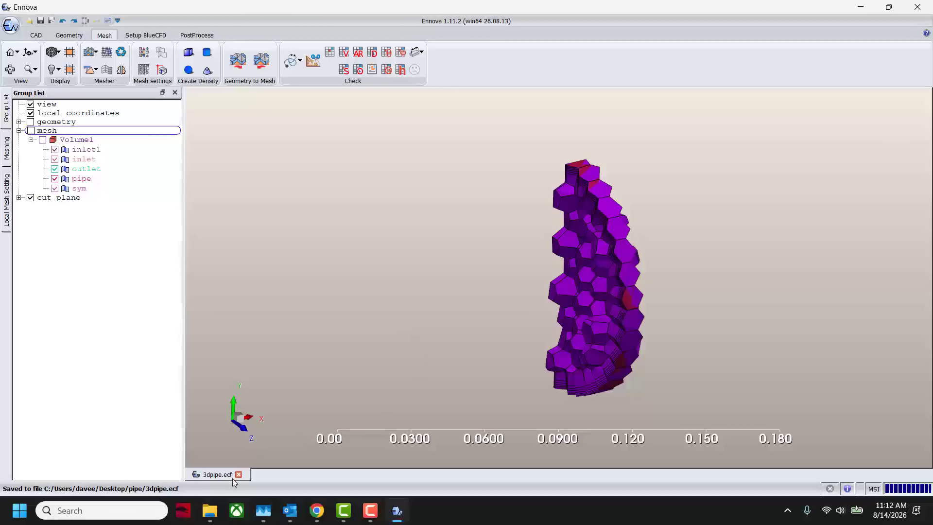
- Show the full mesh again and delete the cut plane group
mouse_move(459, 357)
mouse_down()
mouse_move(479, 371)
mouse_move(473, 360)
mouse_up()
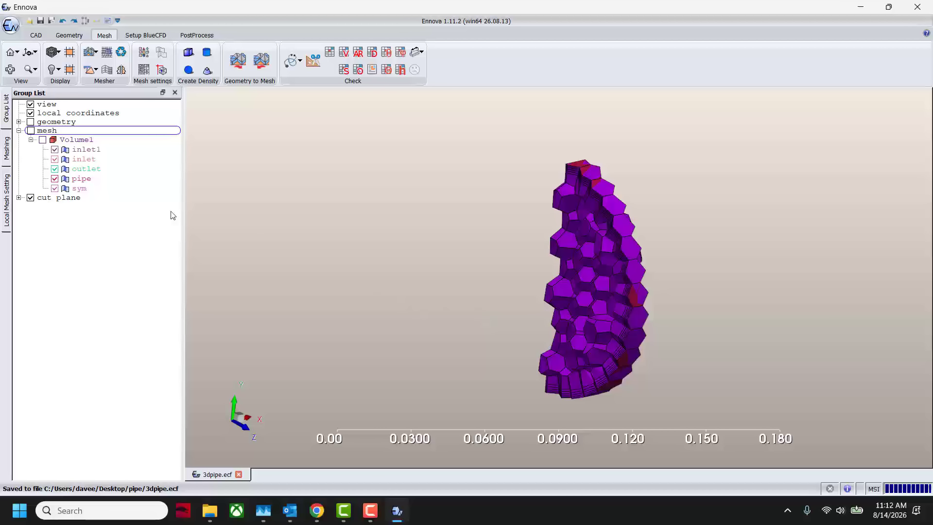
click(30, 130)
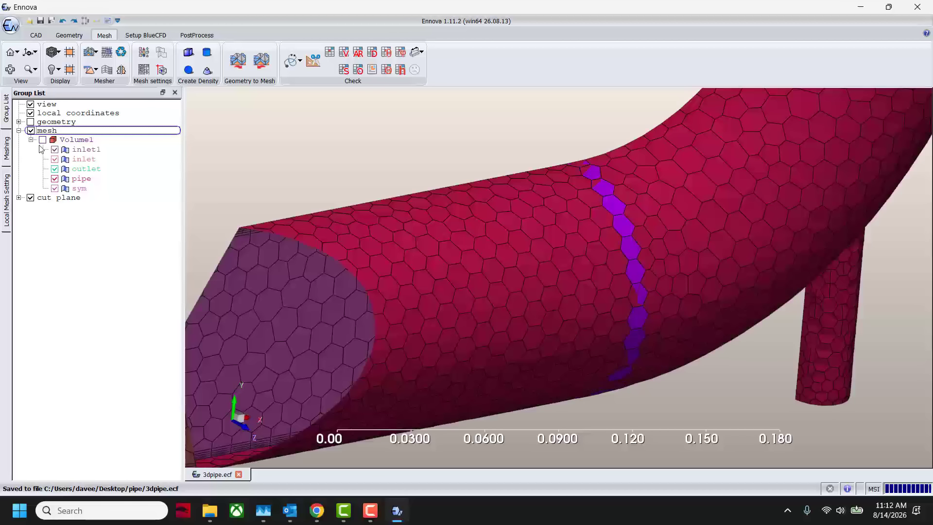
right_click(57, 196)
click(101, 204)
scroll(529, 252, down, 5)
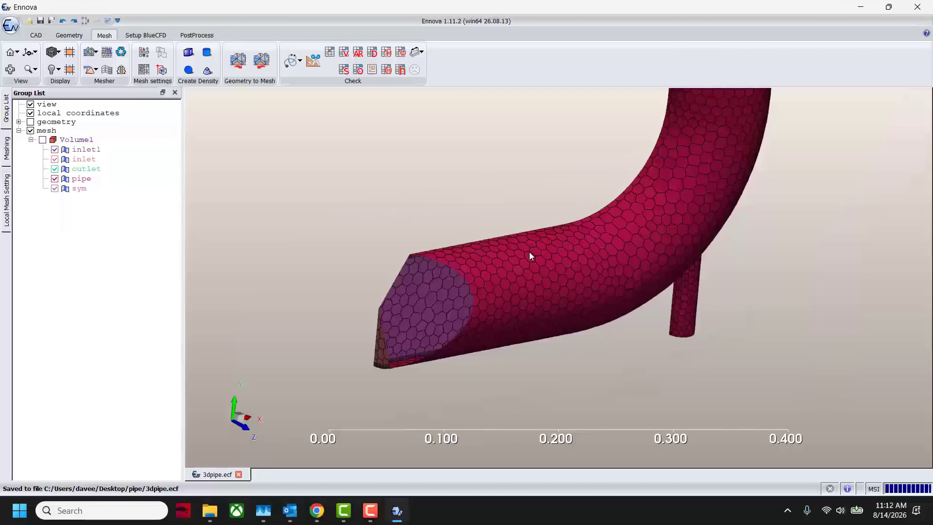
scroll(559, 241, up, 1)
mouse_move(479, 276)
middle_down()
mouse_move(522, 261)
mouse_move(510, 251)
mouse_move(540, 261)
mouse_move(494, 264)
middle_up()
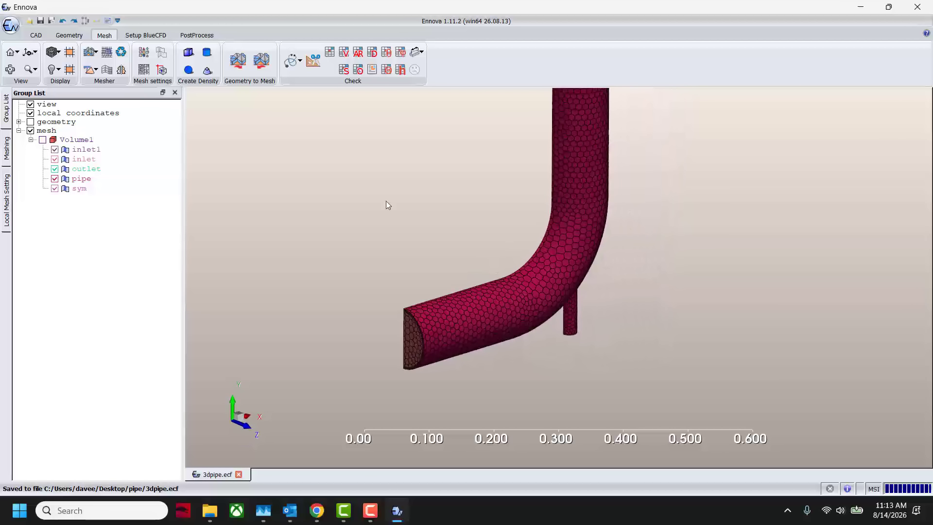
- Open the BlueCFD controlDict settings, select version v2412, and review the solver, decomposition and time control settings
click(149, 36)
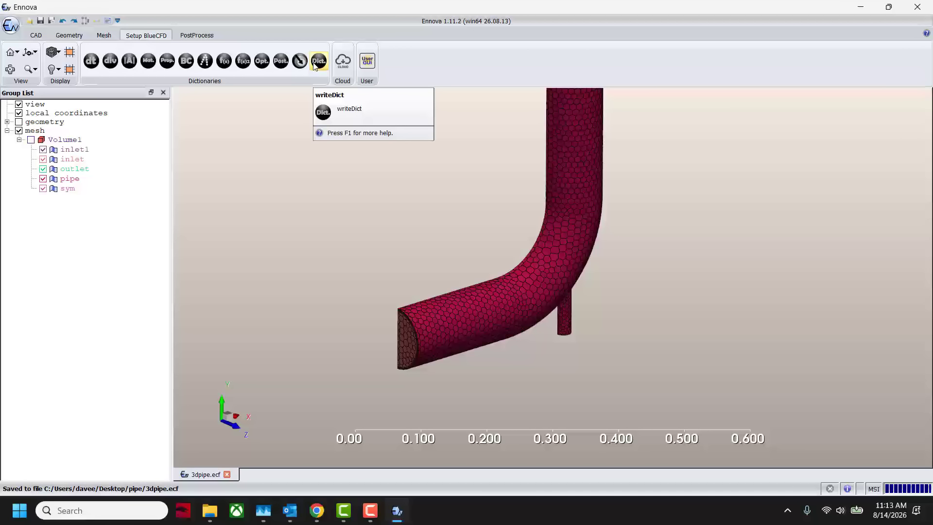
click(92, 61)
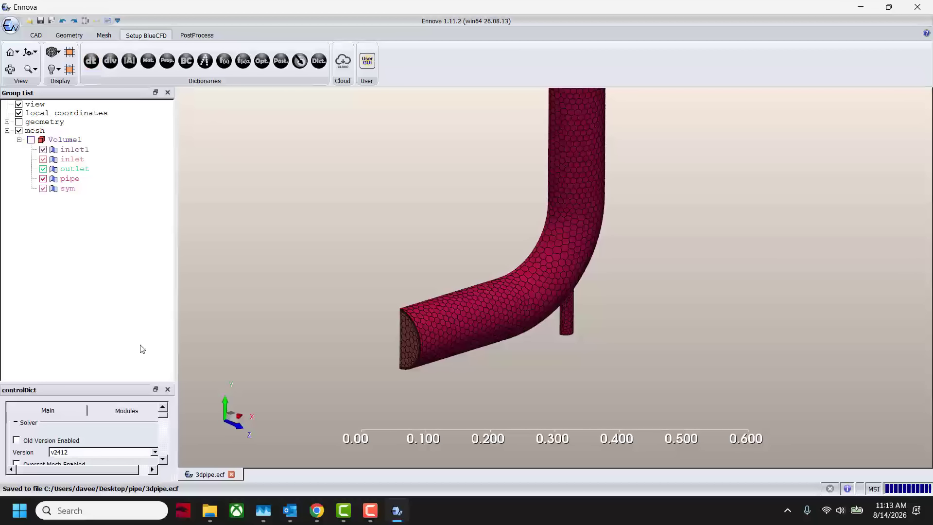
drag(122, 383, 123, 253)
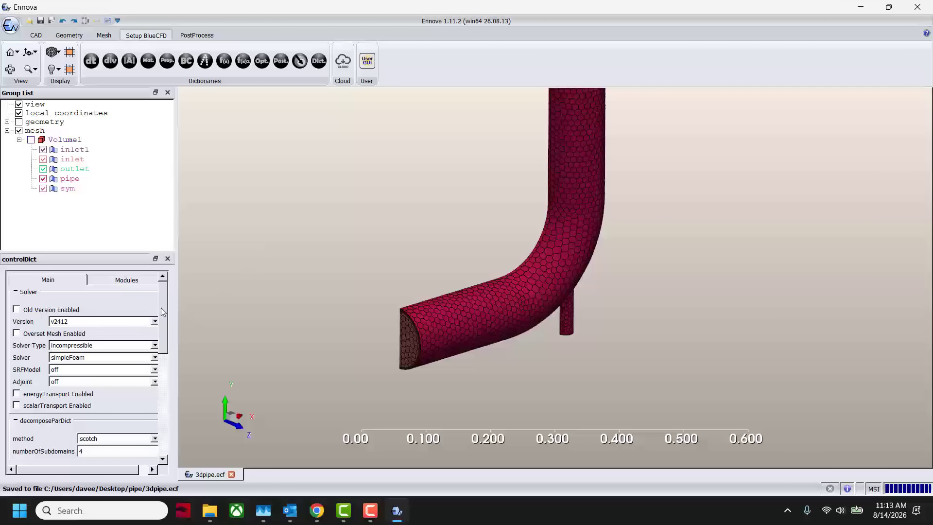
scroll(162, 311, down, 1)
scroll(165, 315, up, 1)
scroll(170, 321, down, 1)
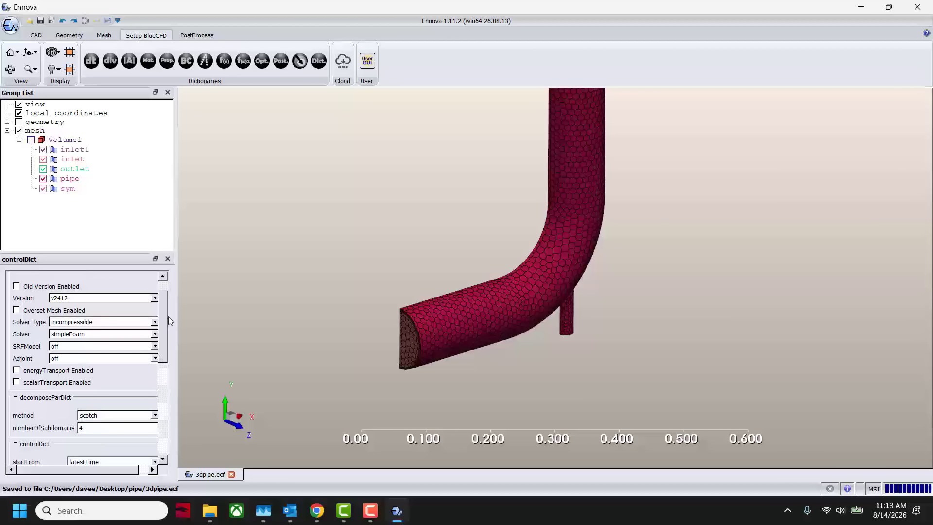
scroll(165, 322, up, 1)
click(154, 319)
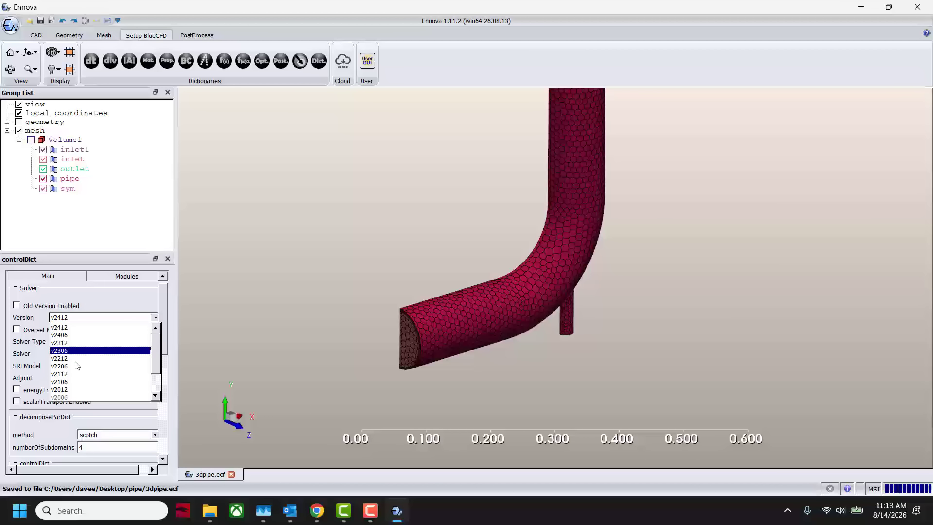
click(71, 329)
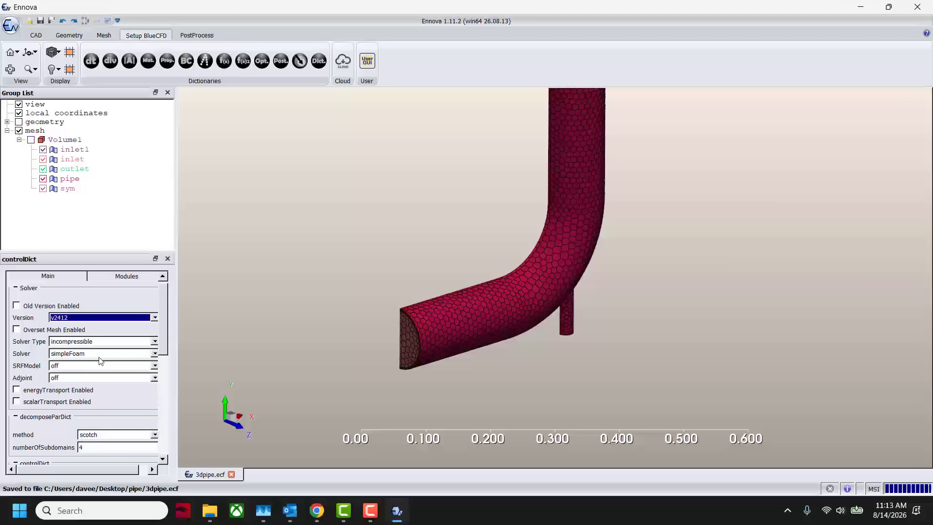
scroll(100, 360, down, 4)
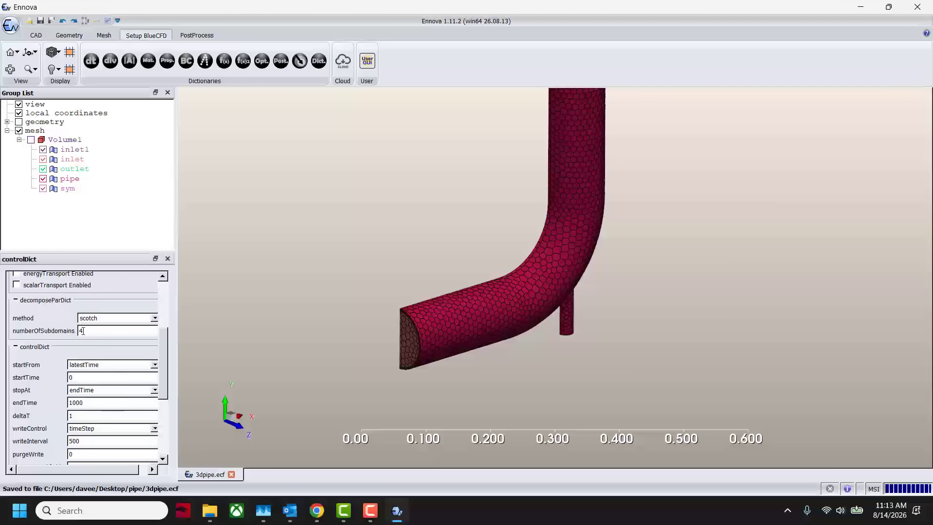
drag(168, 370, 182, 399)
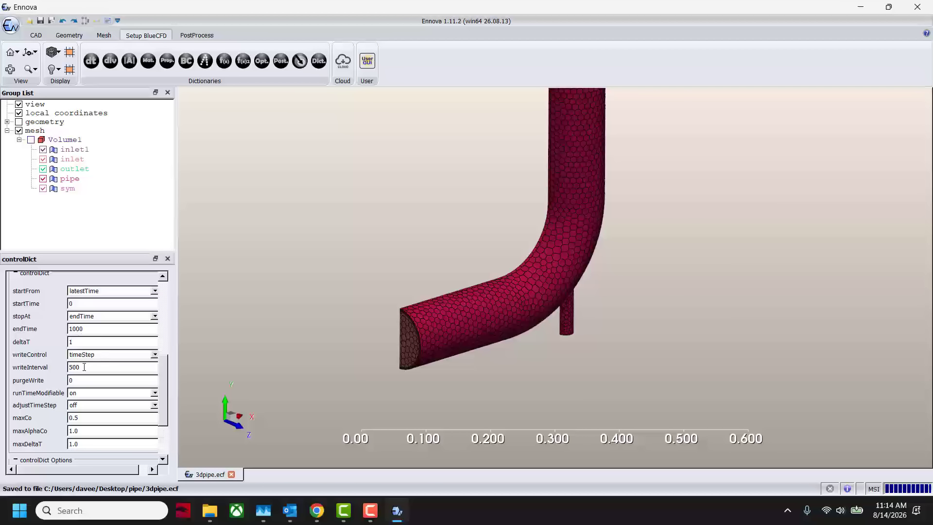
scroll(158, 382, up, 5)
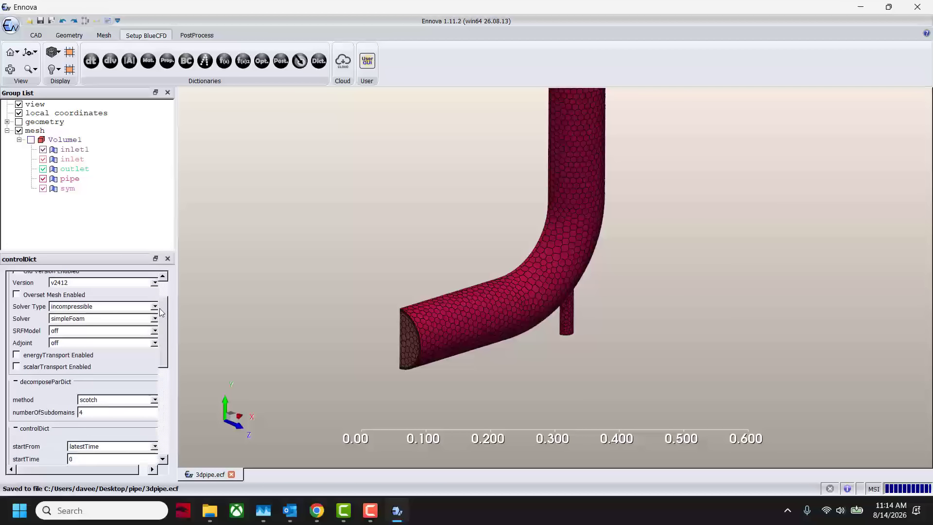
- Review the numerical schemes in fvSchemes and the SIMPLE solver controls in fvSolution
click(111, 61)
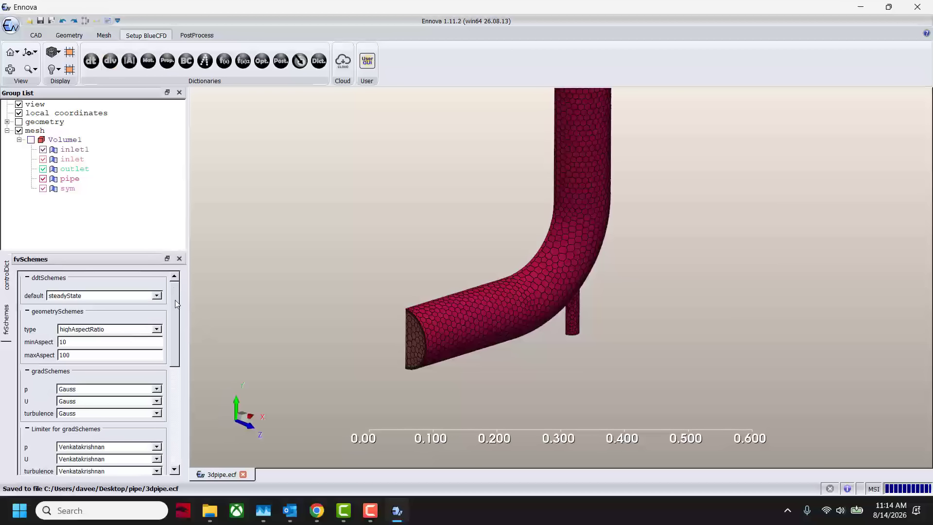
mouse_move(175, 298)
mouse_down()
mouse_move(172, 320)
mouse_move(174, 291)
mouse_move(174, 398)
mouse_move(176, 284)
mouse_move(173, 401)
mouse_move(175, 290)
mouse_up()
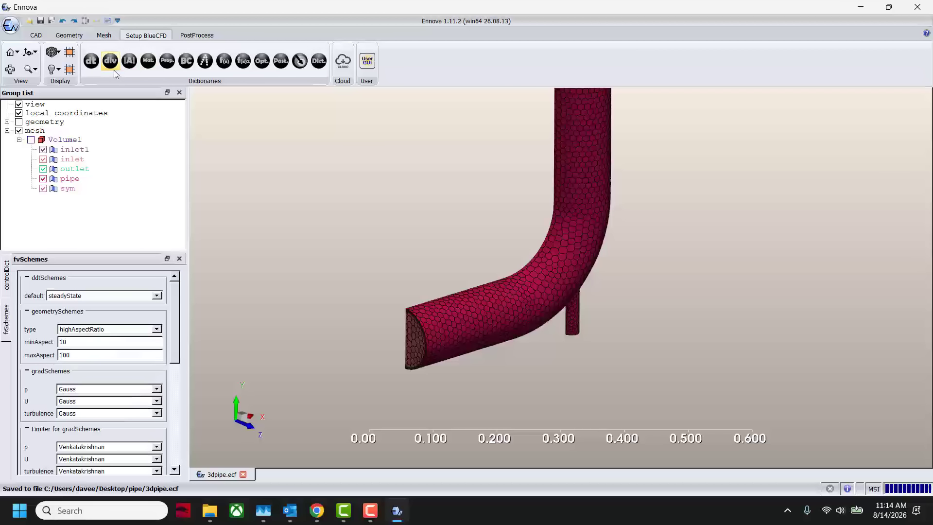
click(129, 62)
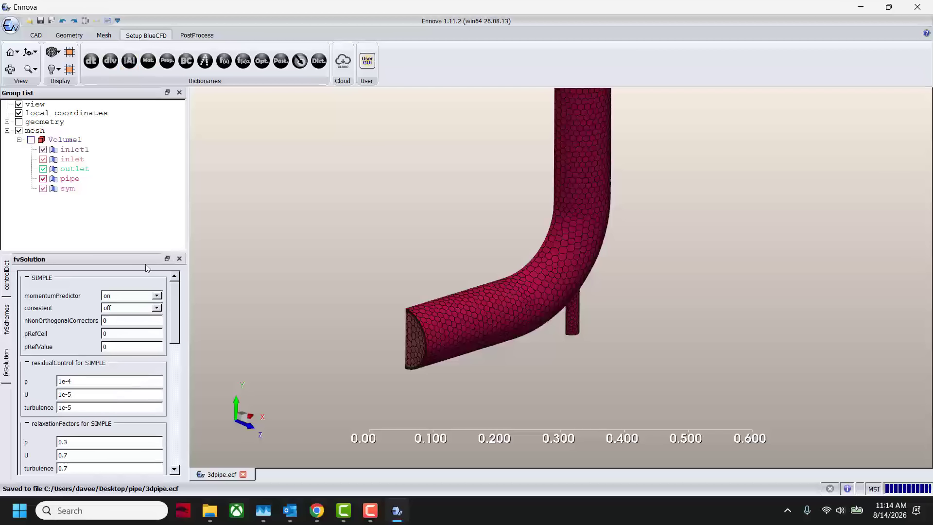
mouse_move(178, 294)
mouse_down()
mouse_move(178, 308)
mouse_move(174, 285)
mouse_up()
mouse_move(176, 296)
mouse_down()
mouse_move(178, 416)
mouse_move(185, 283)
mouse_up()
- Check the Air material's type and transport properties in the materials dictionary
click(149, 61)
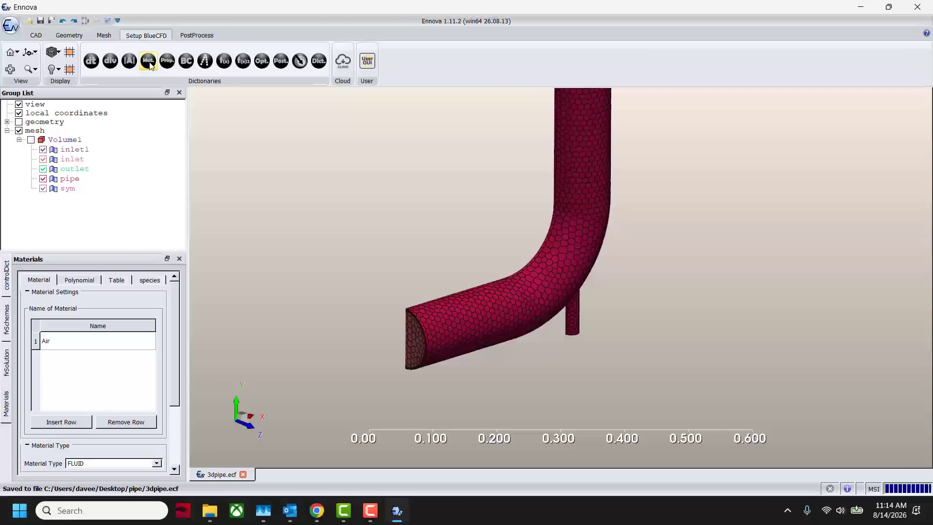
click(97, 344)
scroll(181, 368, down, 3)
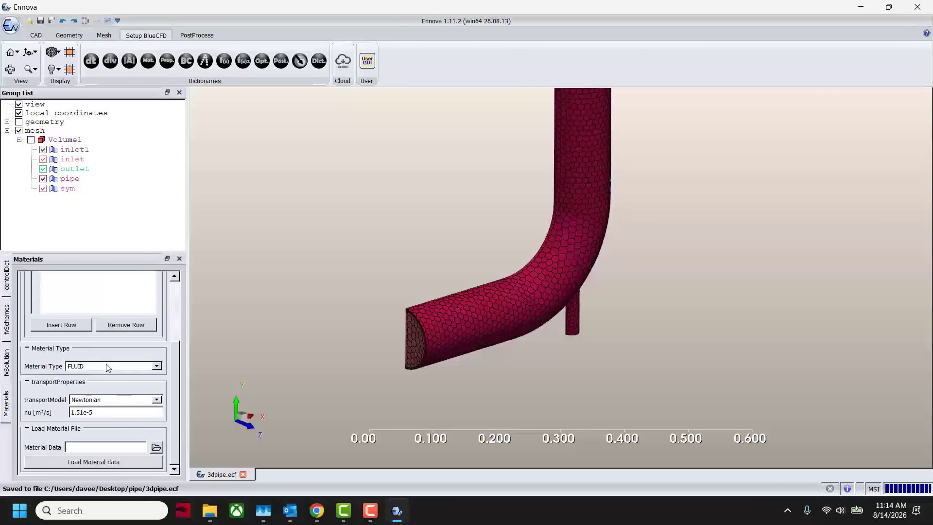
scroll(182, 346, up, 3)
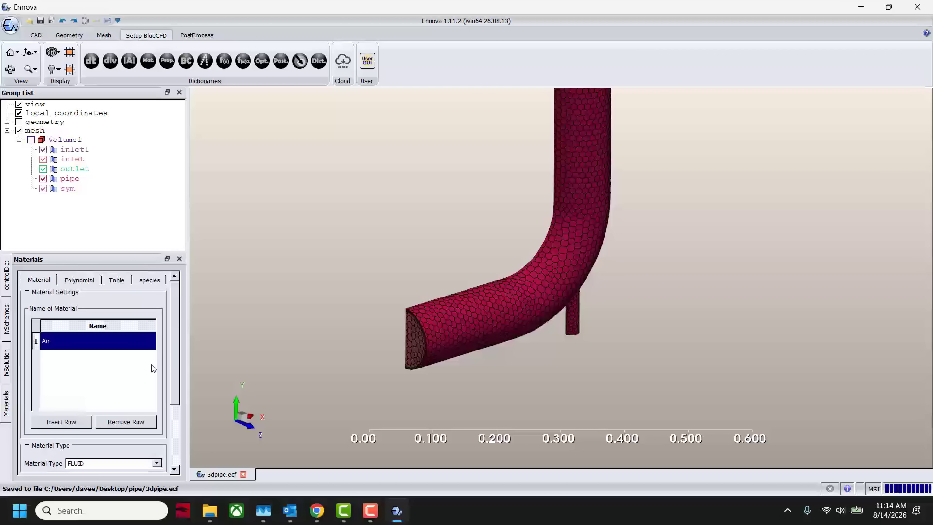
- Review the region type, assigned material, turbulence model and initial conditions of Volume1 in the constant properties
click(167, 61)
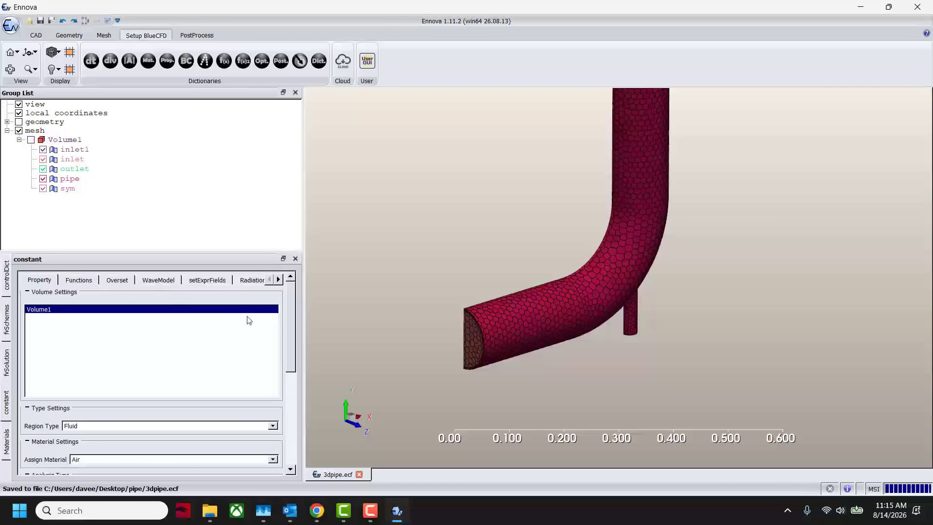
scroll(297, 311, down, 3)
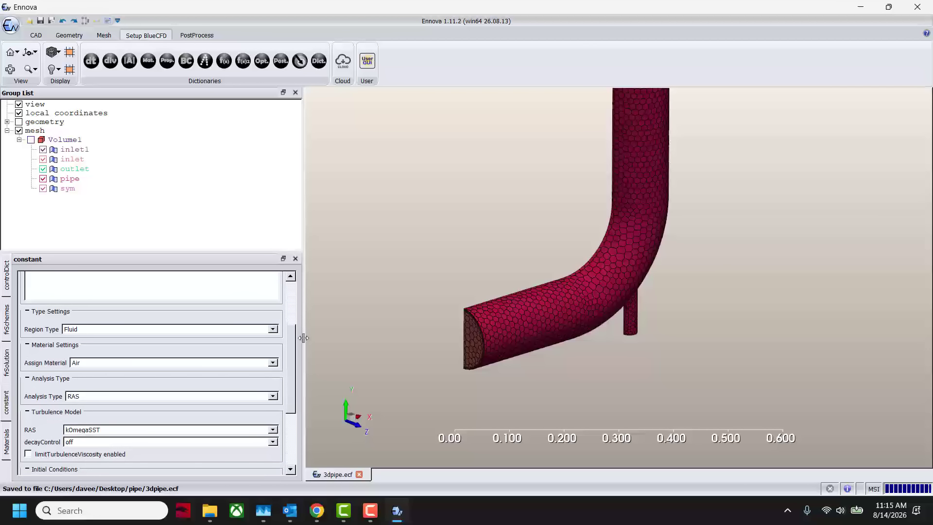
scroll(303, 299, up, 3)
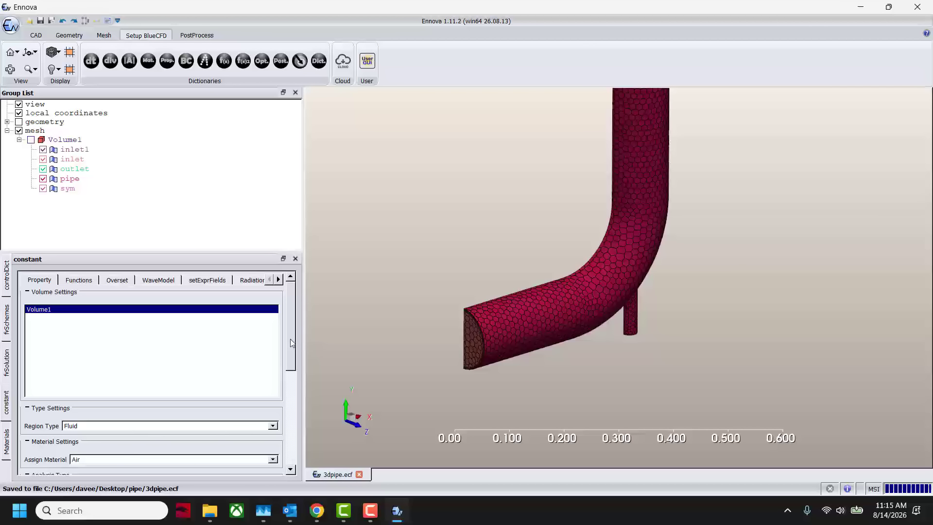
drag(290, 339, 294, 412)
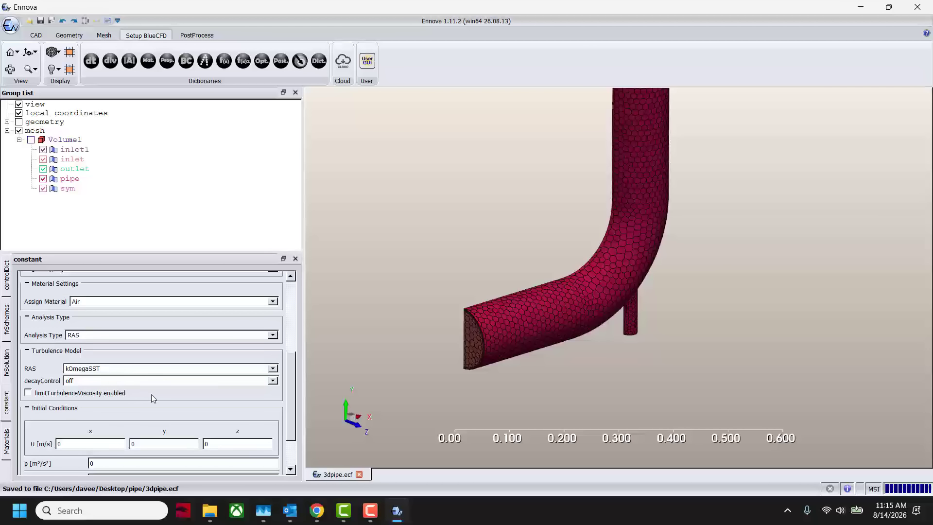
scroll(153, 399, down, 1)
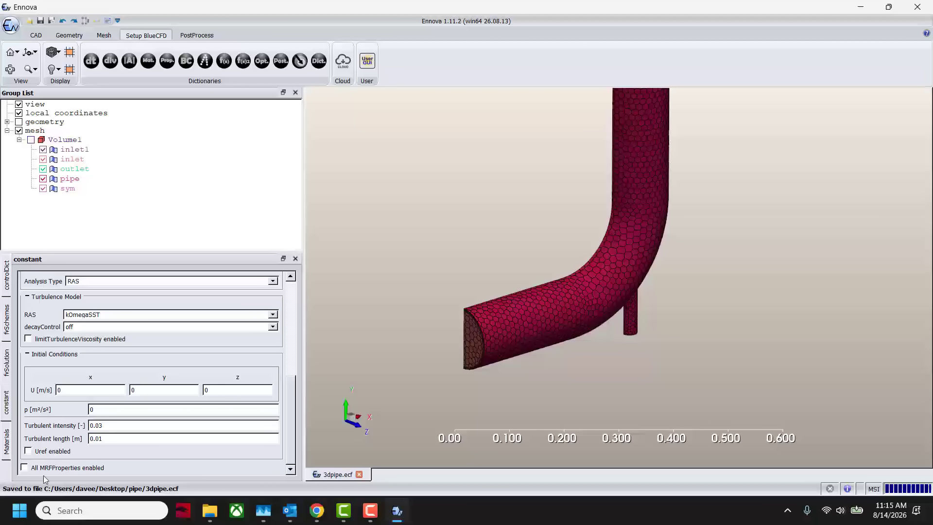
drag(293, 403, 303, 303)
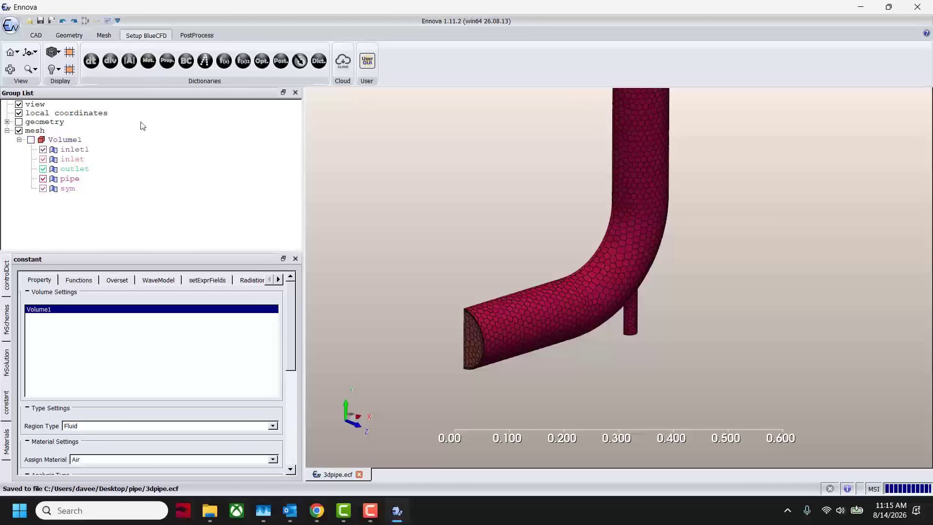
- Define the inlet boundary in the case properties as category inlet with a fixed x velocity of 1.0 m/s
scroll(465, 206, down, 2)
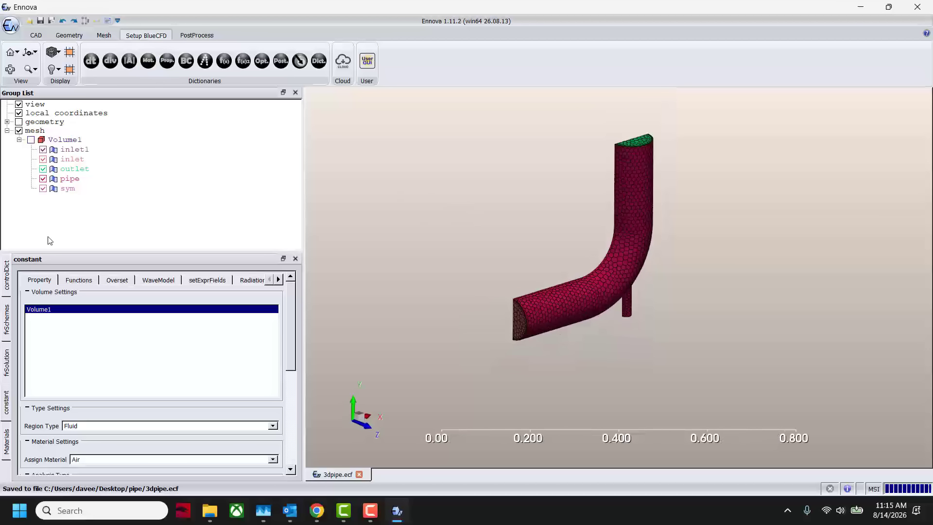
click(187, 61)
drag(383, 300, 383, 408)
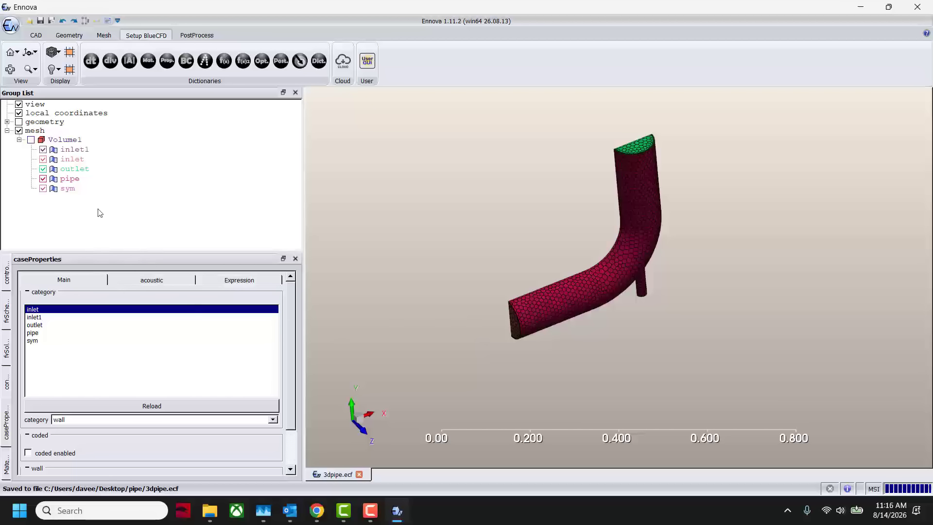
drag(123, 252, 128, 170)
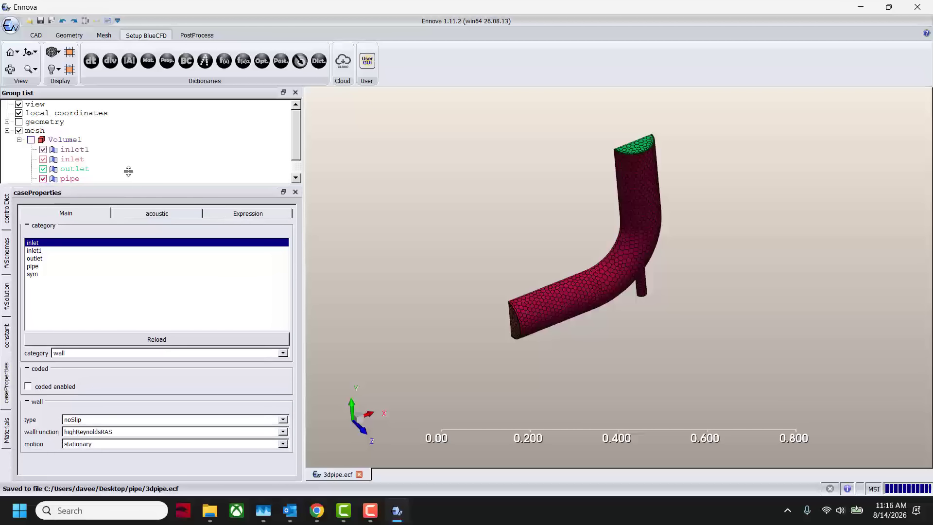
click(127, 353)
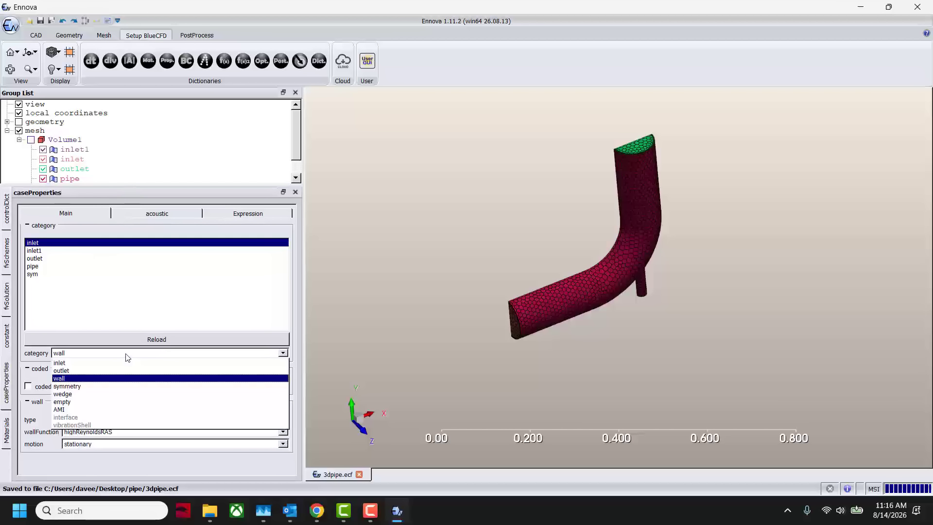
click(99, 362)
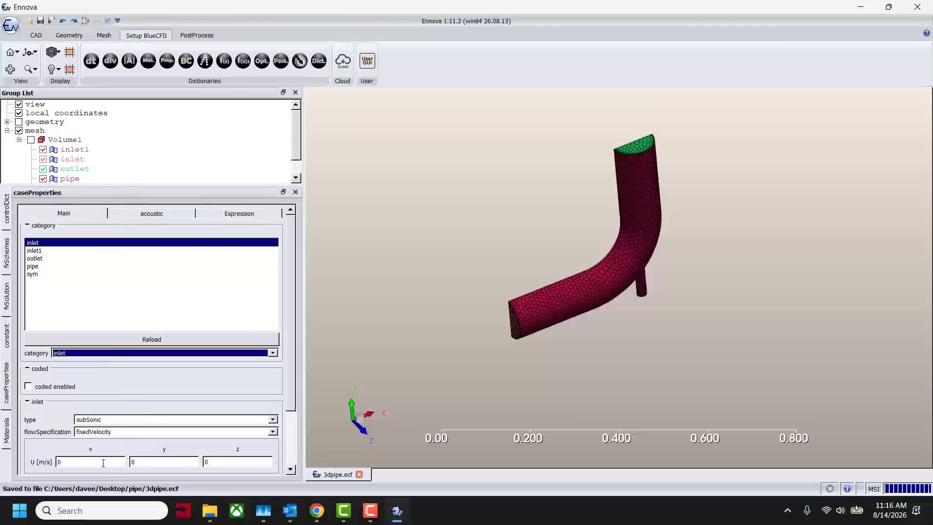
drag(103, 463, 50, 457)
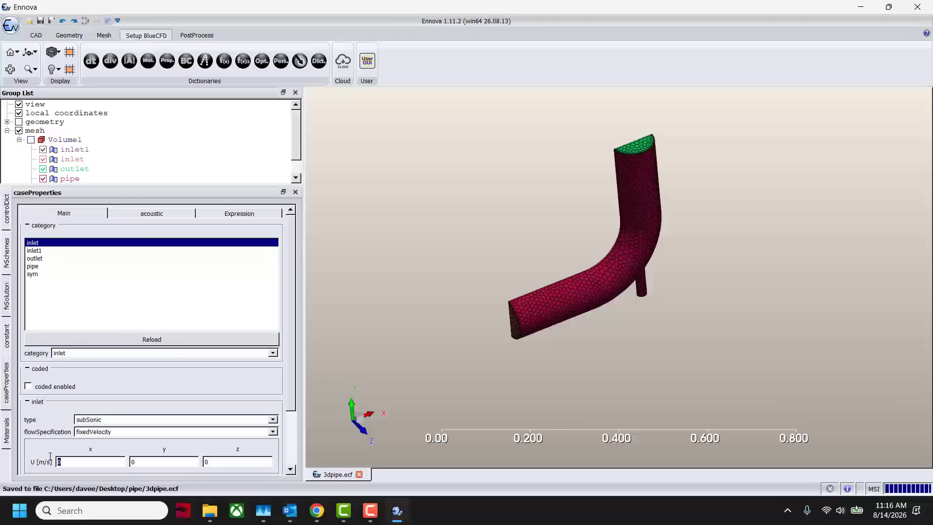
text(1.0)
drag(292, 352, 315, 368)
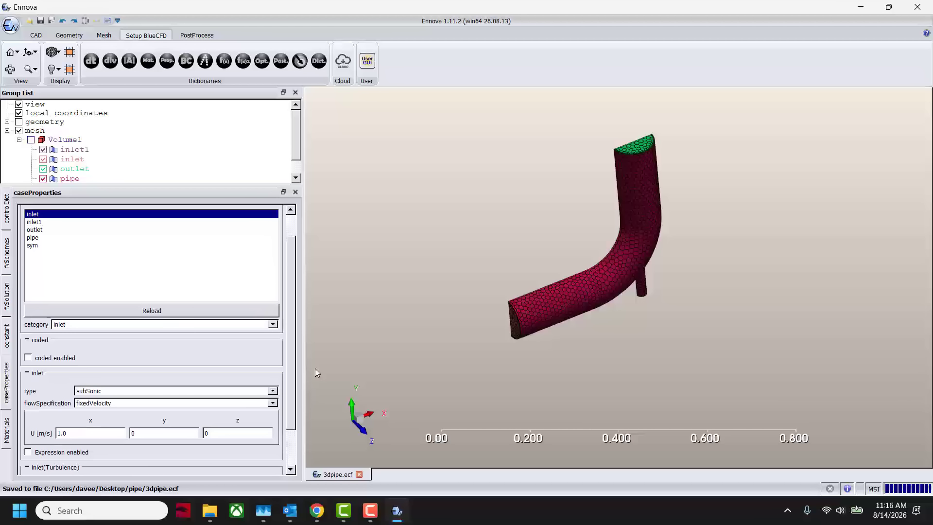
scroll(291, 345, down, 1)
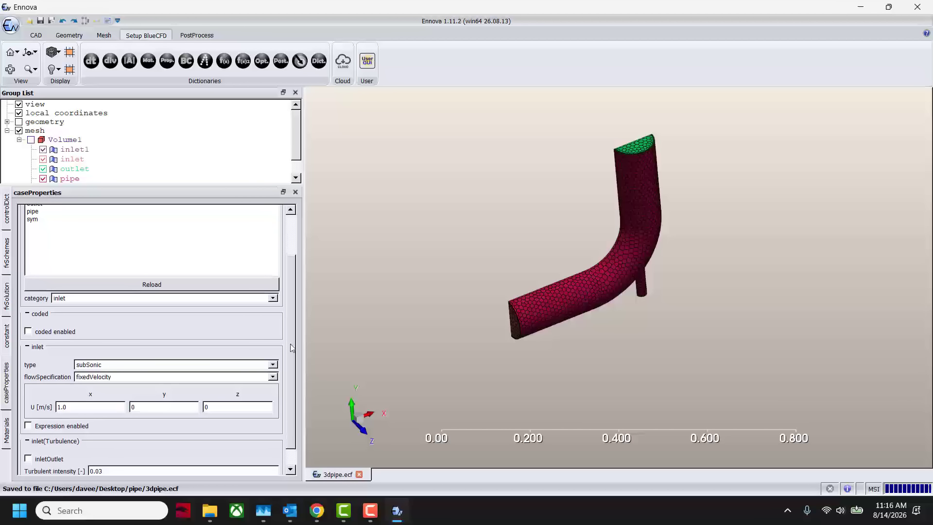
scroll(291, 347, down, 1)
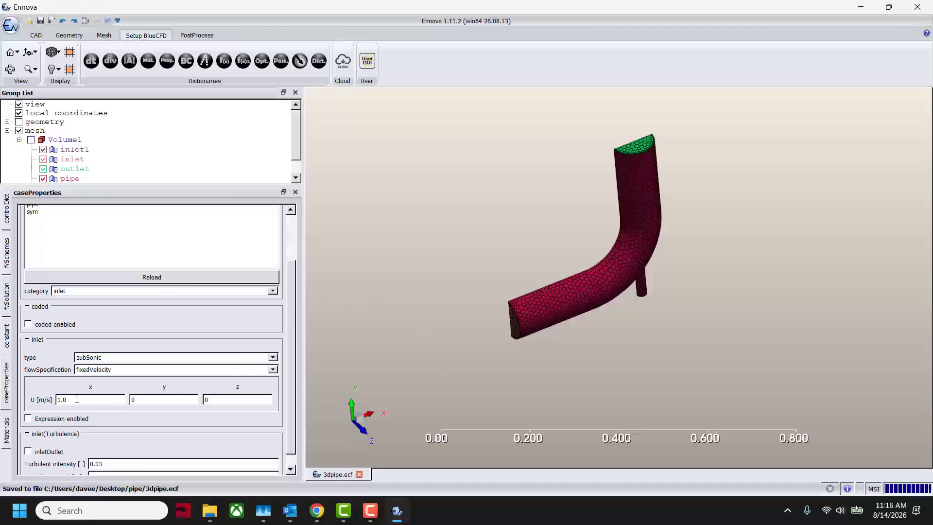
- Define the inlet1 boundary as category inlet with a fixed velocity of 0.0 m/s in x and 0.4 m/s in y
drag(293, 350, 299, 226)
click(53, 251)
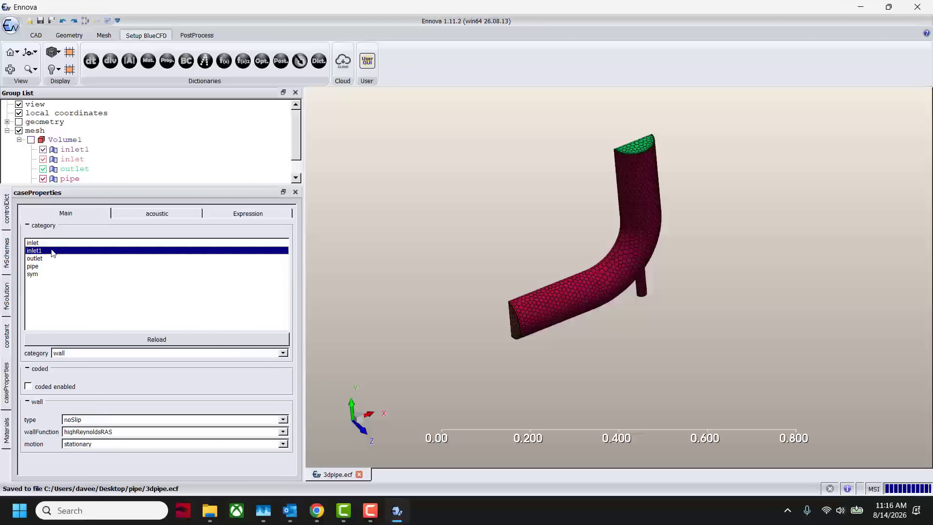
drag(488, 286, 421, 260)
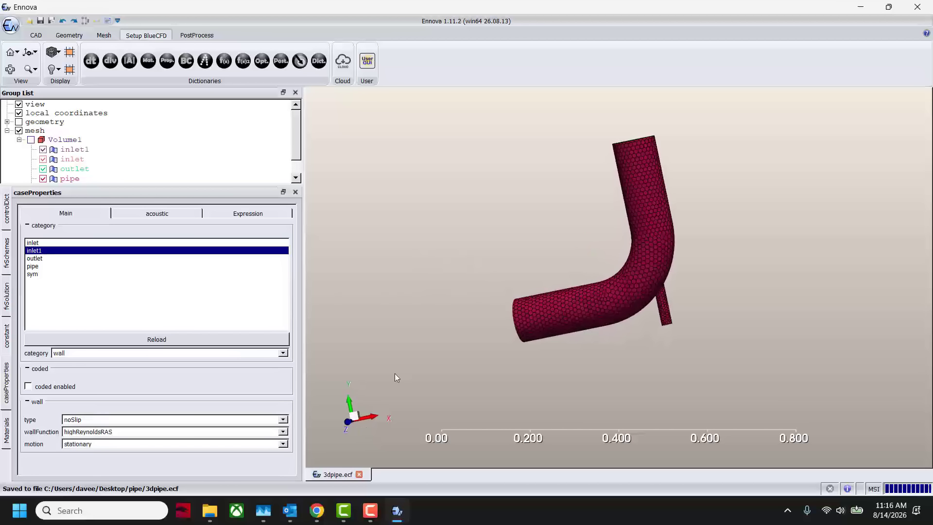
click(158, 356)
click(135, 376)
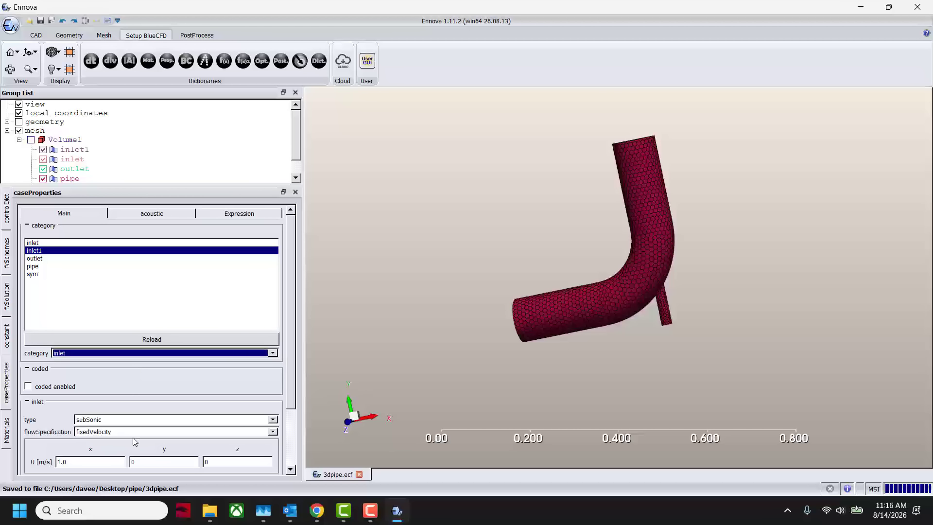
drag(79, 461, 48, 456)
text(0.0)
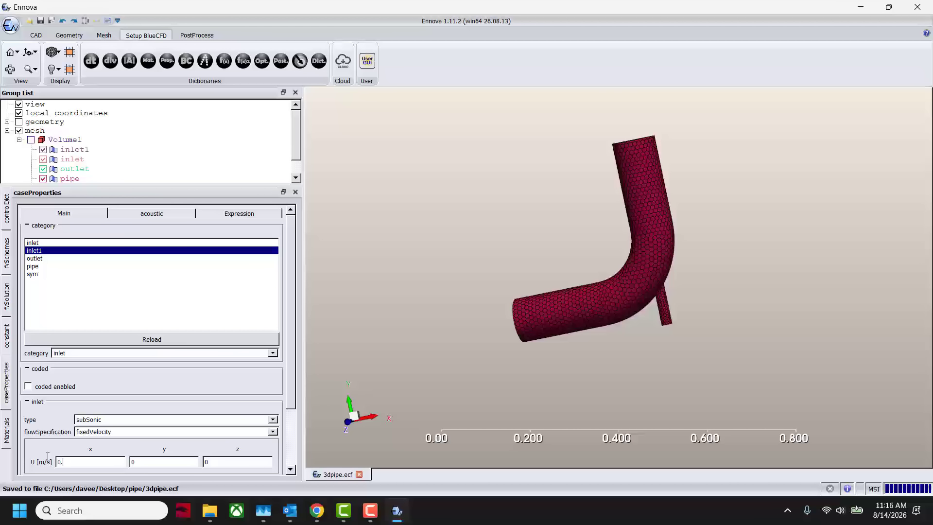
click(147, 458)
text(.4)
middle_drag(665, 199, 713, 223)
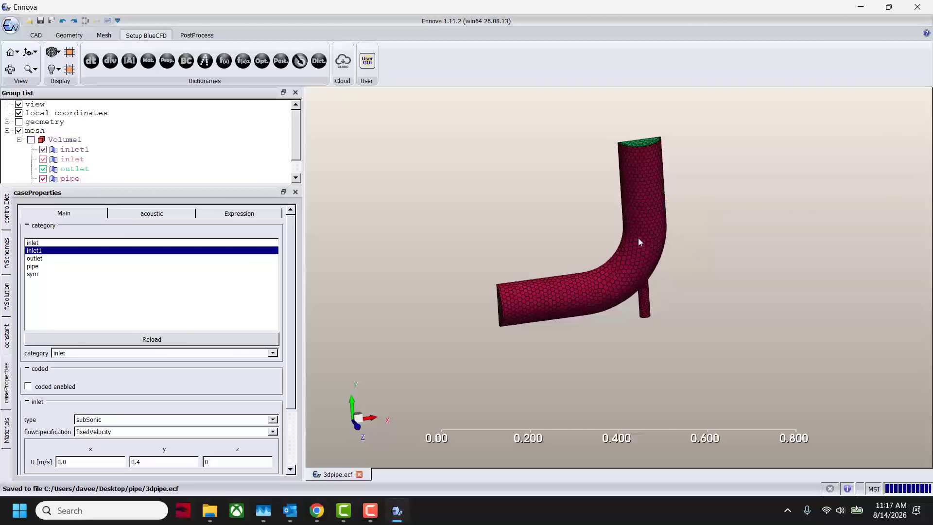
drag(295, 348, 295, 392)
scroll(285, 267, up, 3)
click(75, 169)
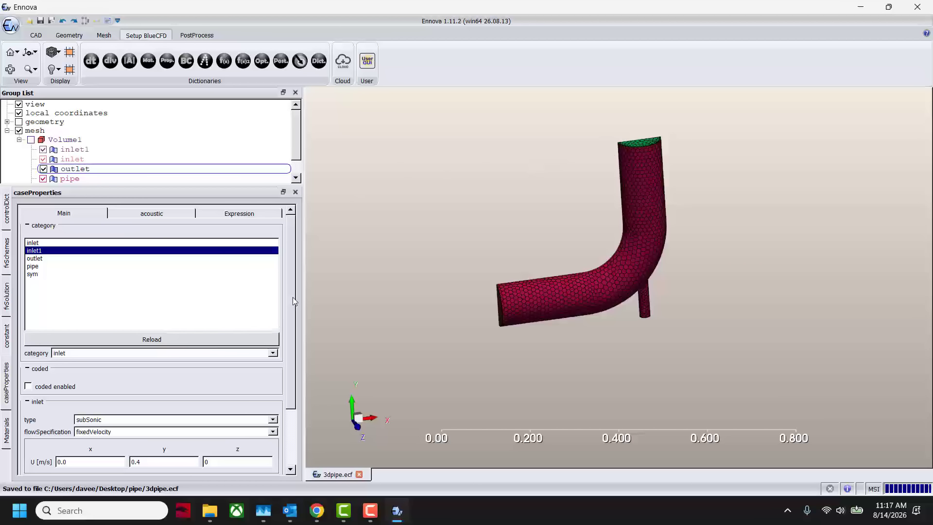
drag(289, 297, 298, 322)
click(197, 319)
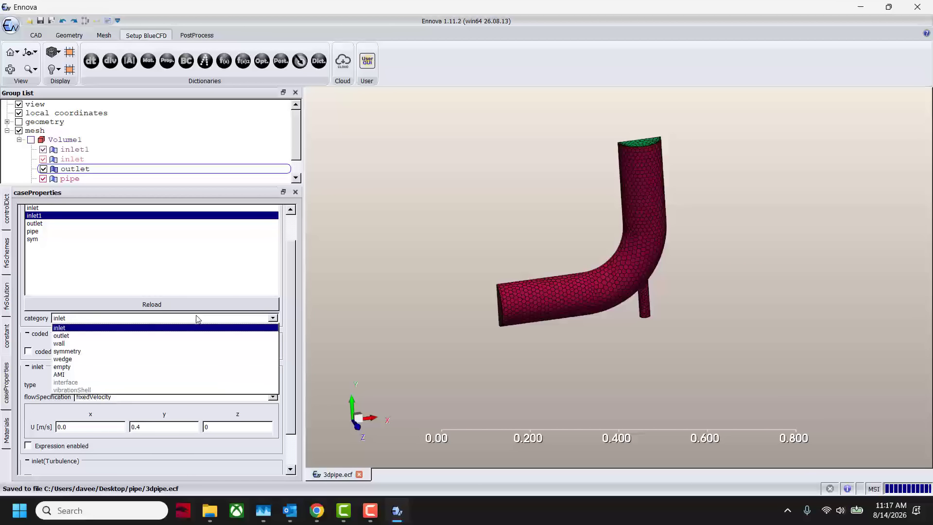
click(109, 339)
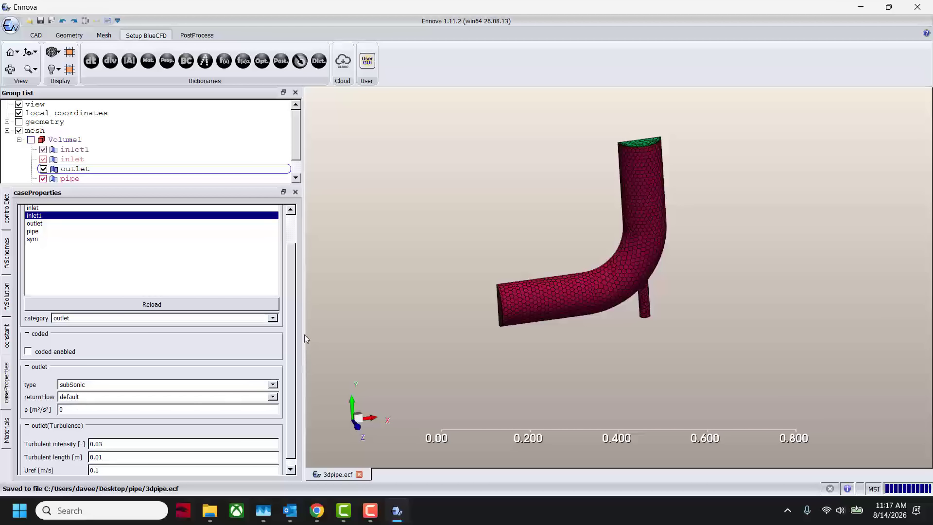
scroll(294, 335, down, 1)
scroll(297, 383, up, 3)
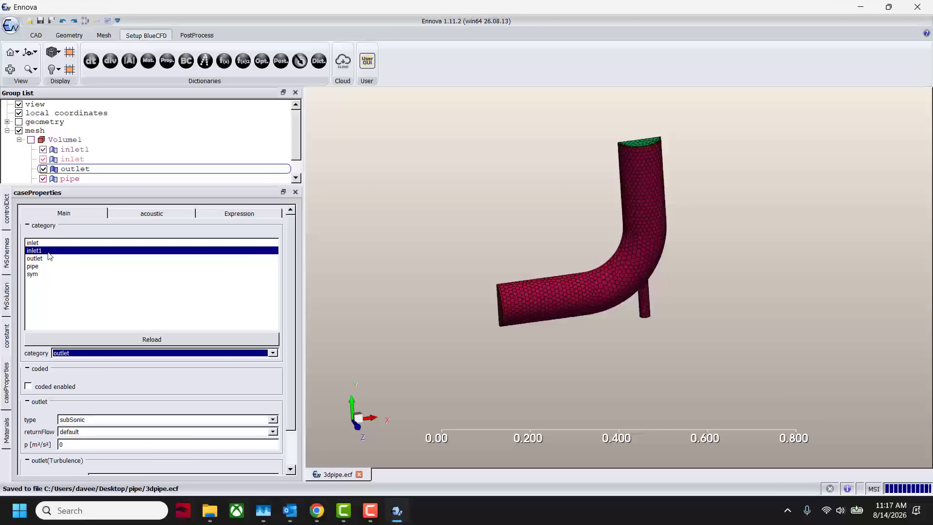
click(80, 353)
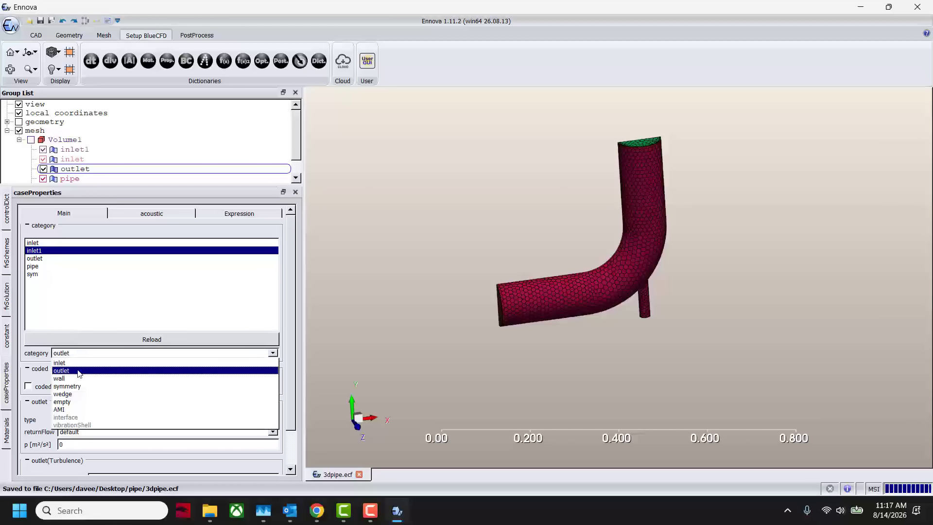
click(77, 364)
scroll(124, 377, down, 2)
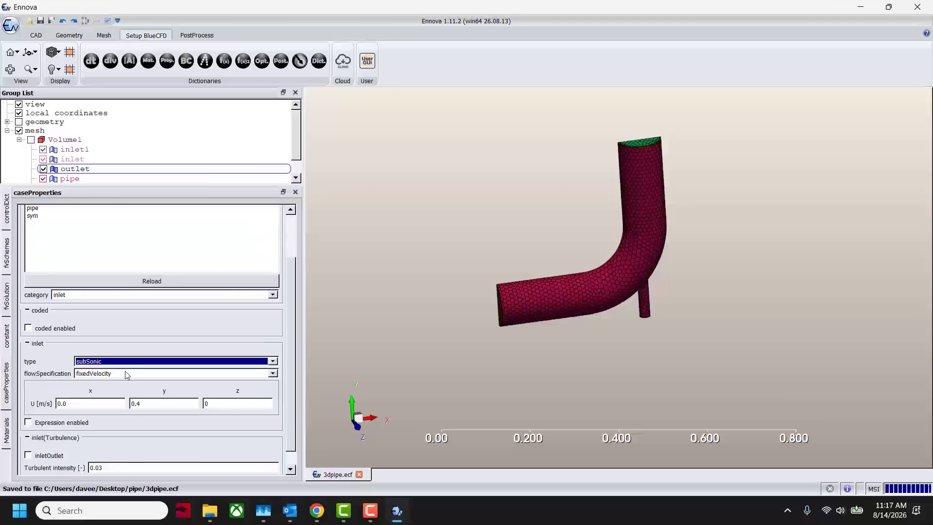
scroll(114, 393, down, 1)
scroll(110, 369, up, 4)
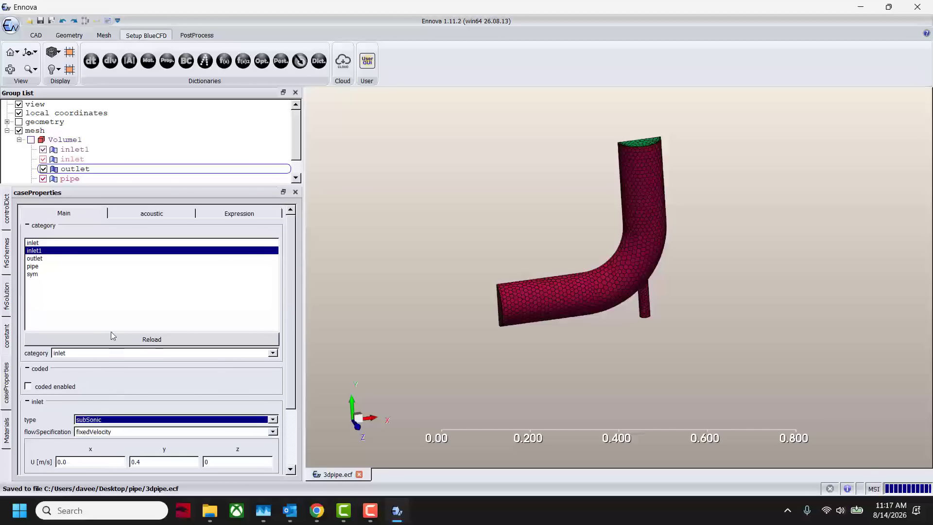
- Define the outlet boundary in the case properties as category outlet and review the pipe boundary's wall settings
click(62, 259)
click(81, 353)
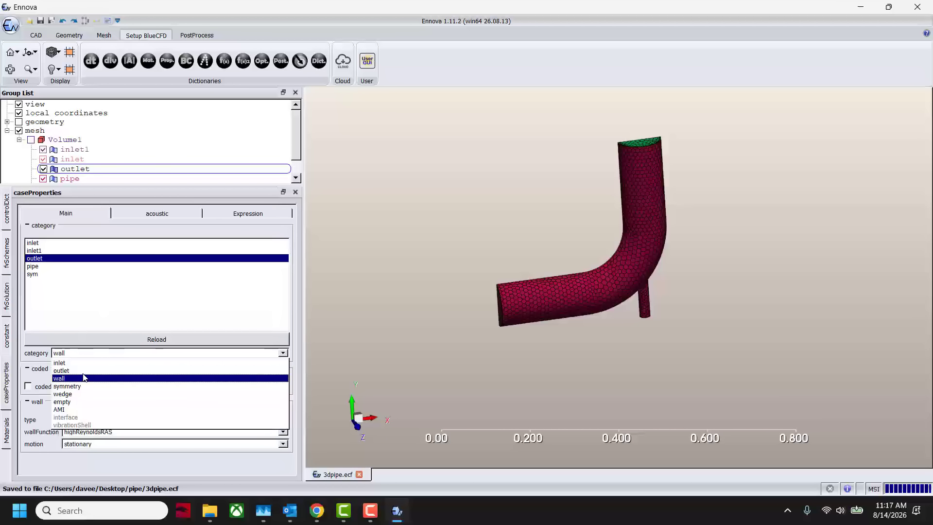
click(85, 375)
scroll(116, 434, down, 2)
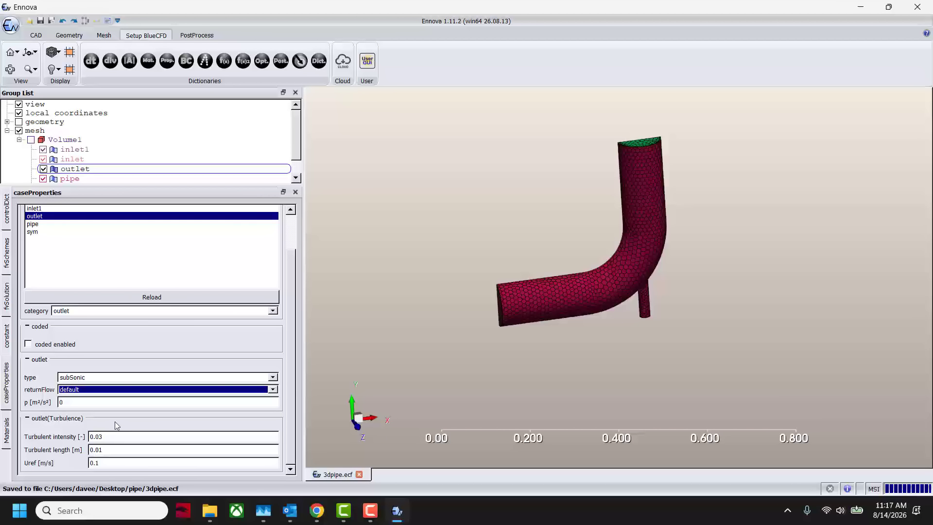
scroll(114, 418, up, 1)
scroll(113, 403, up, 1)
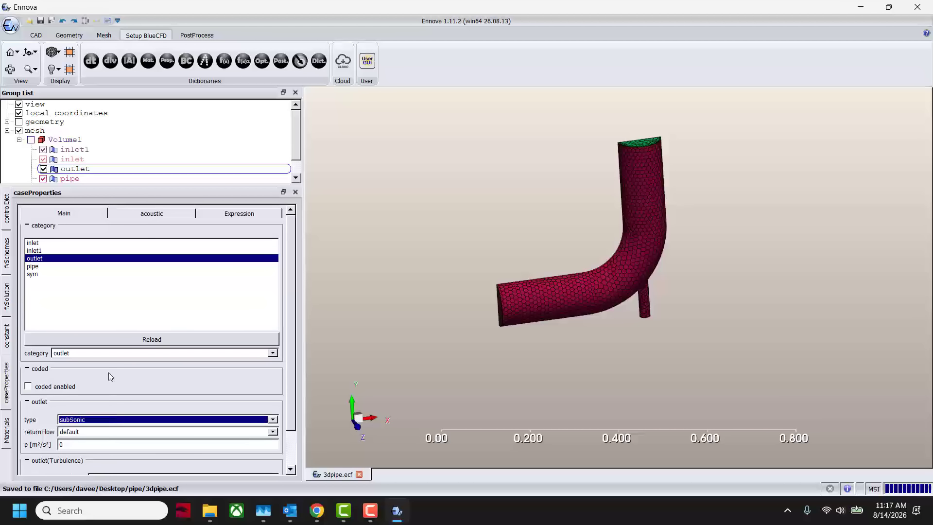
click(50, 251)
click(50, 259)
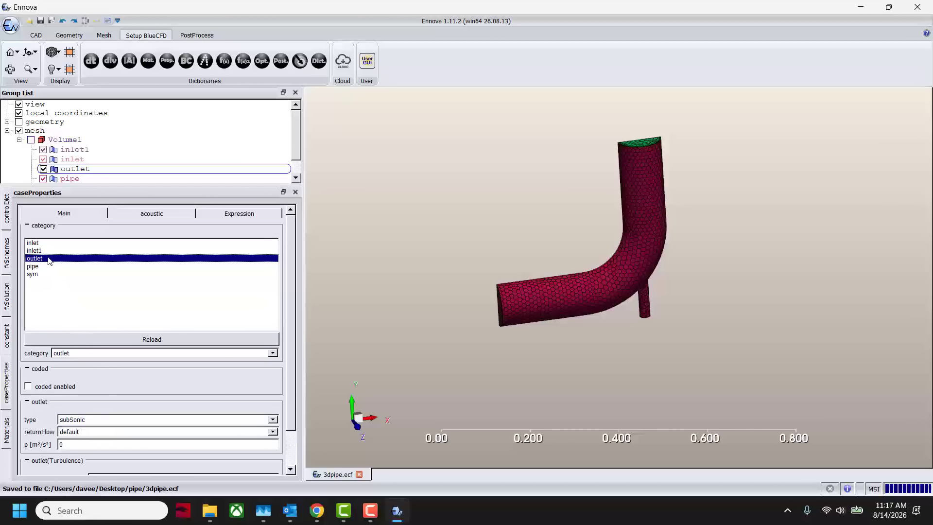
click(48, 266)
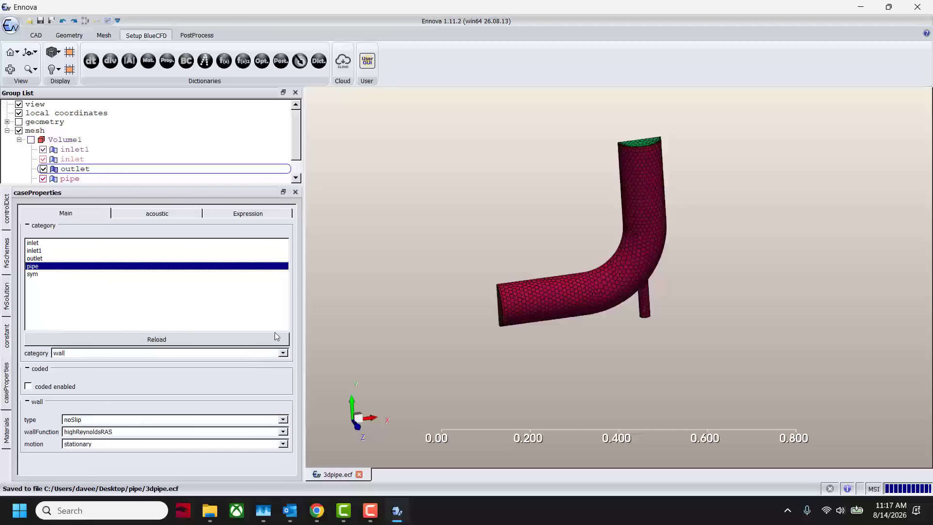
- Assign the symmetry category to the sym boundary and save the 3dpipe project
click(67, 274)
click(81, 357)
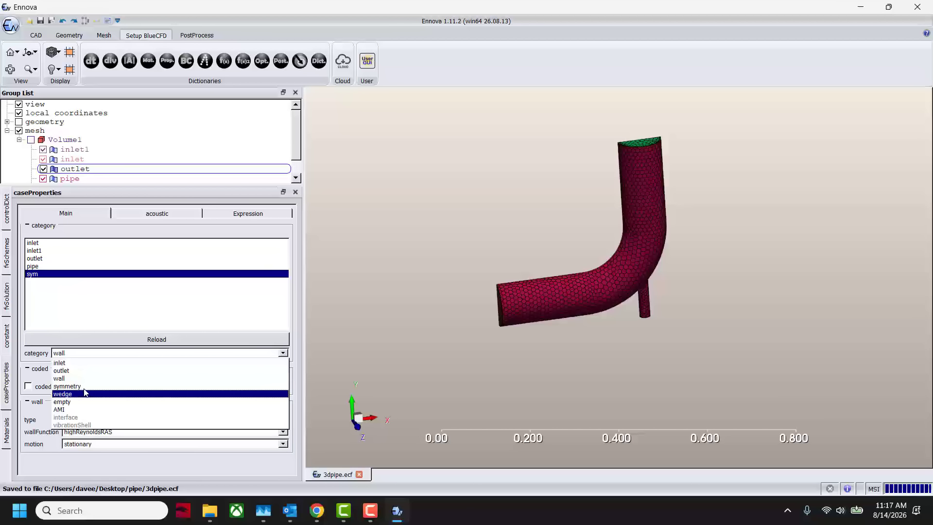
click(77, 388)
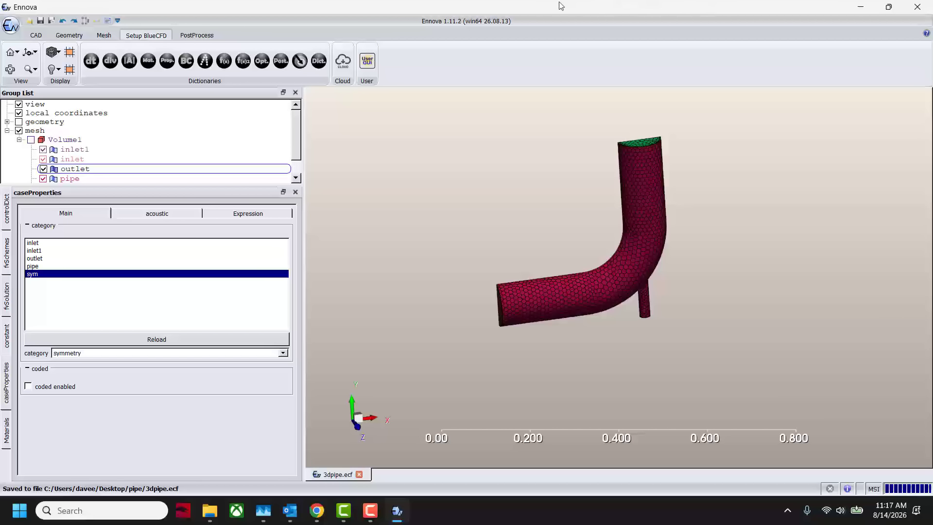
click(39, 22)
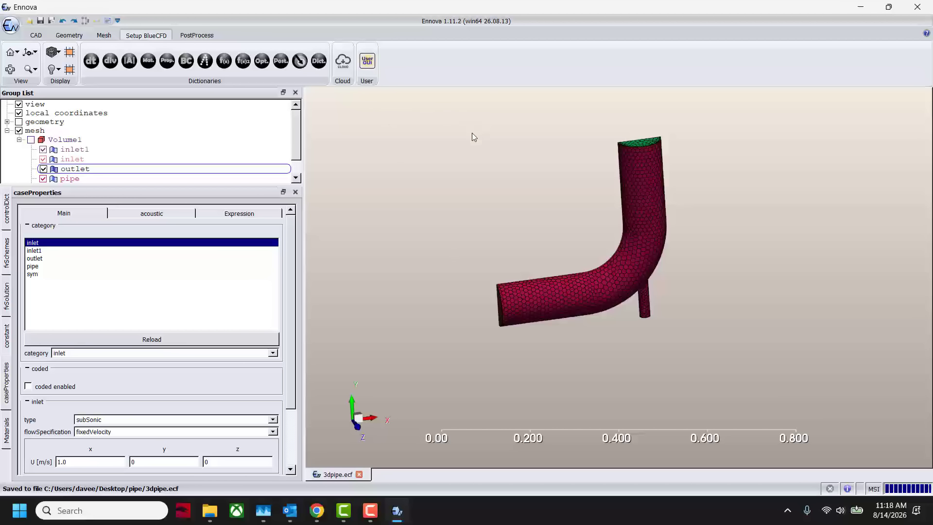
- Export the dictionary files together with the mesh to a new directory named e1 in the pipe folder, with ASCII turned off
click(318, 60)
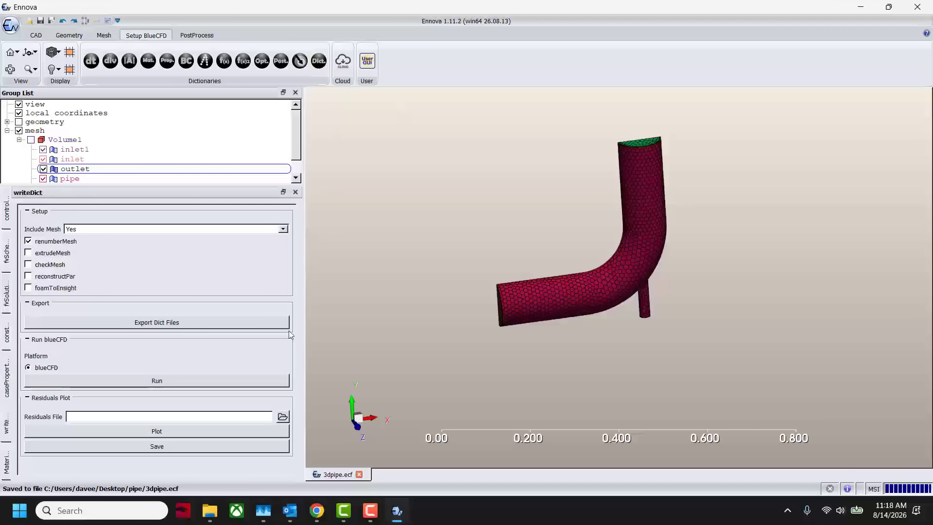
click(202, 325)
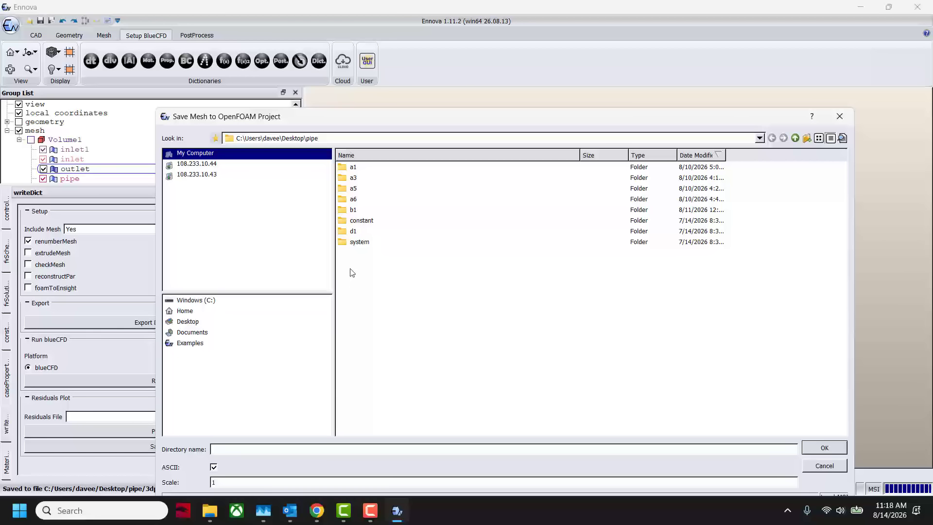
click(265, 448)
text(e1)
click(214, 468)
click(820, 448)
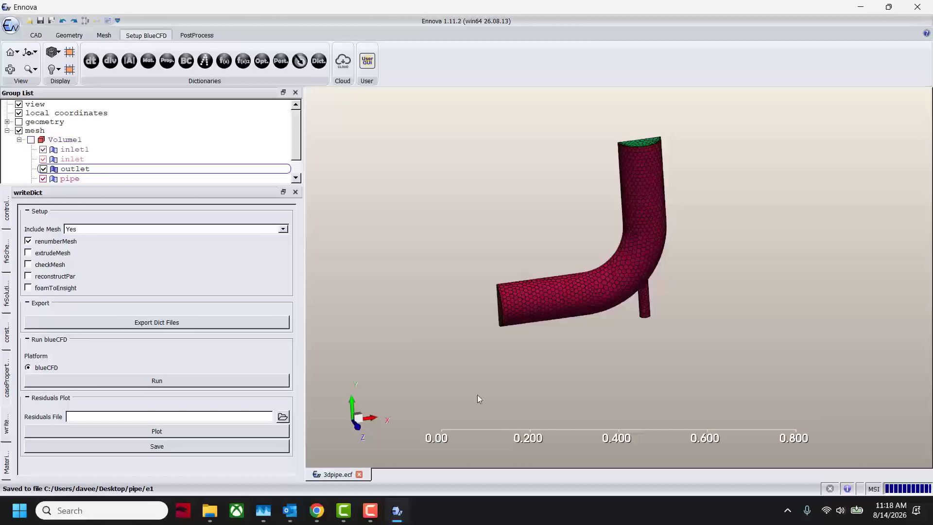
- Open the blueCFD console for the exported e1 case, list its directory and run the Allrun solver script
click(242, 381)
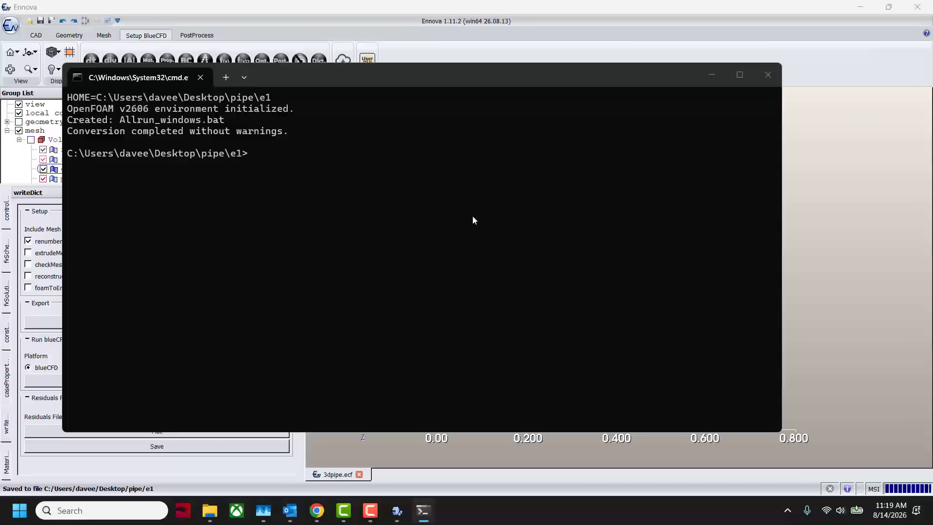
text(dir)
key(Return)
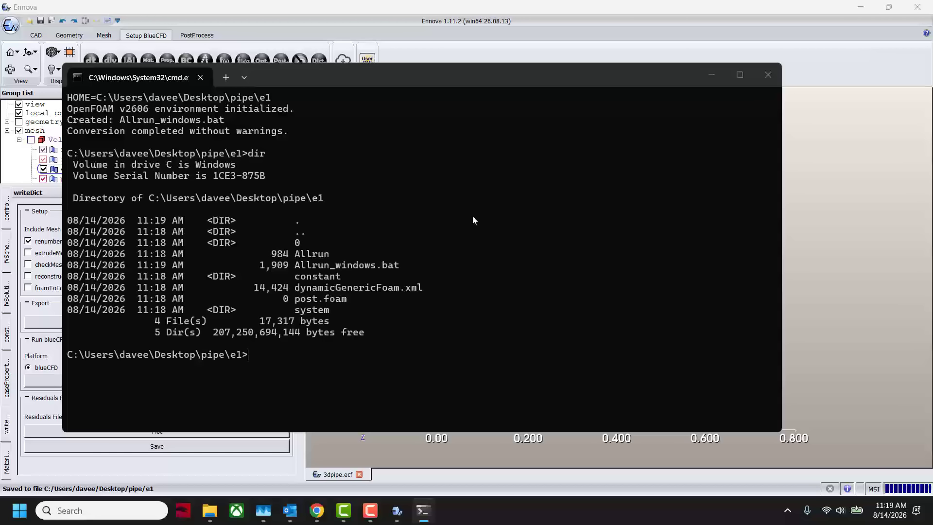
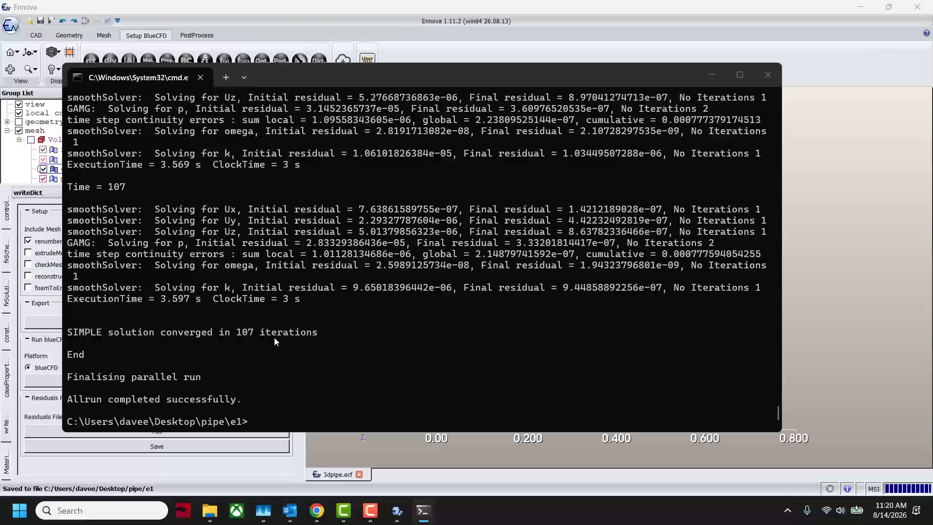
click(713, 74)
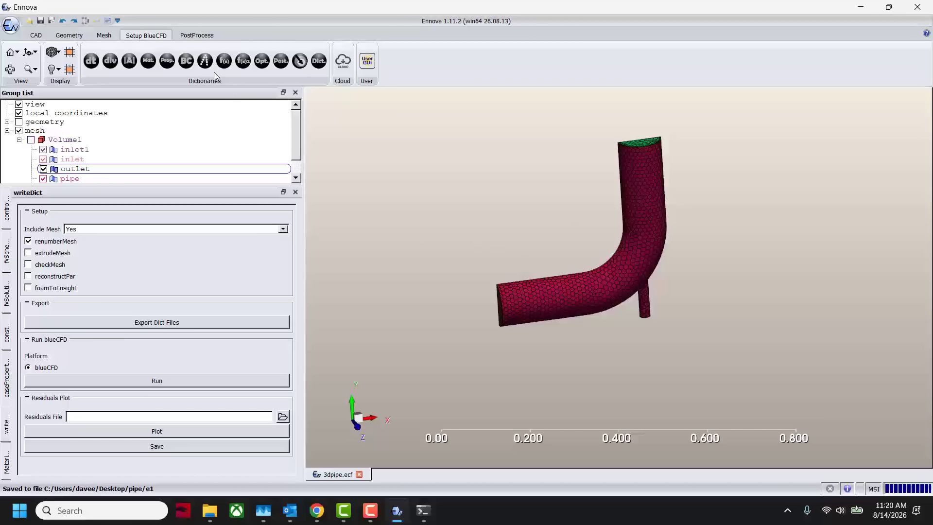
- Load the post.foam results file from the e1 case folder for post-processing
click(199, 37)
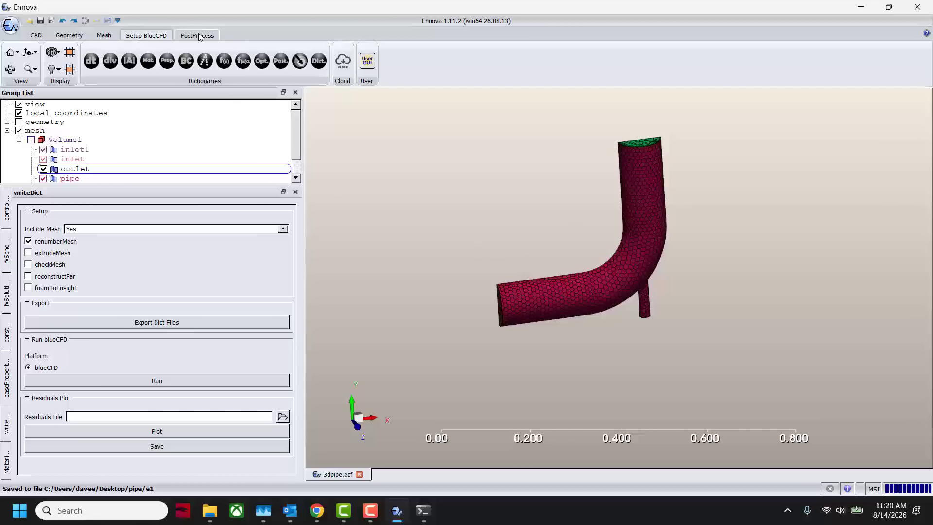
click(29, 21)
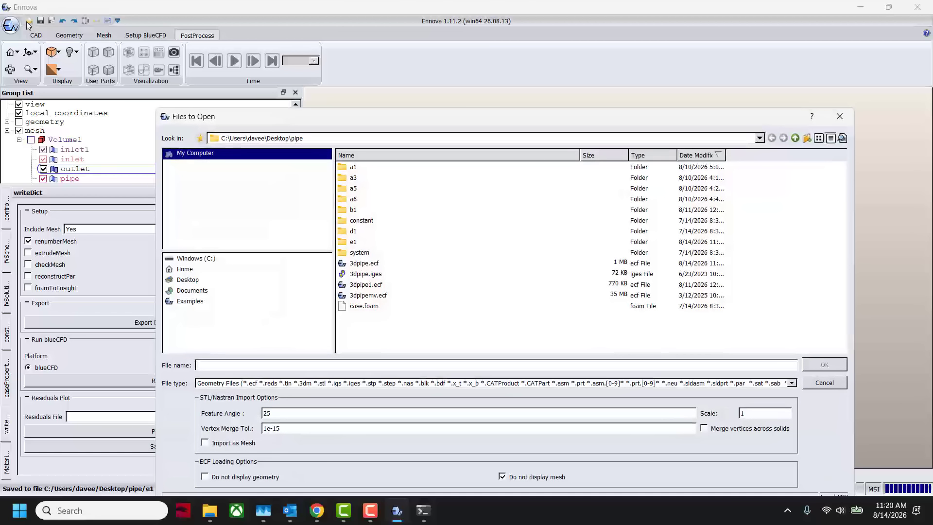
double_click(354, 241)
click(374, 253)
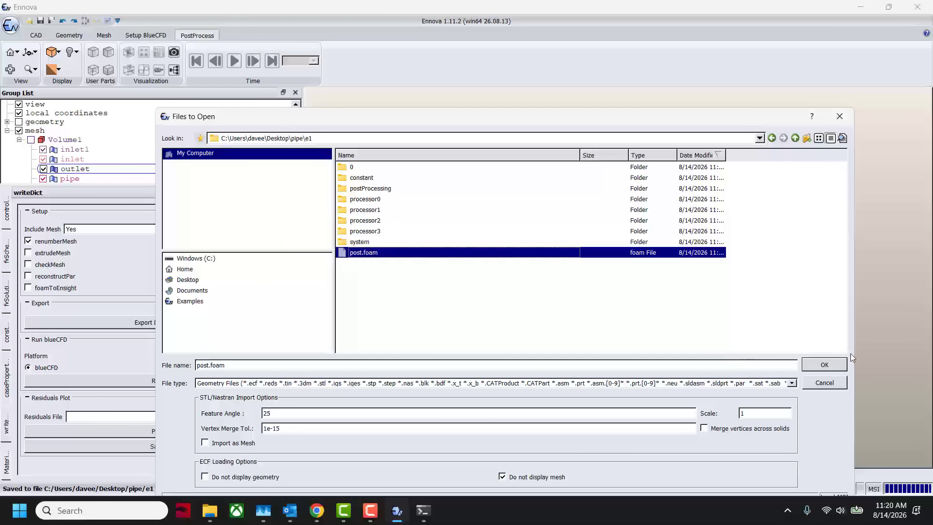
click(828, 361)
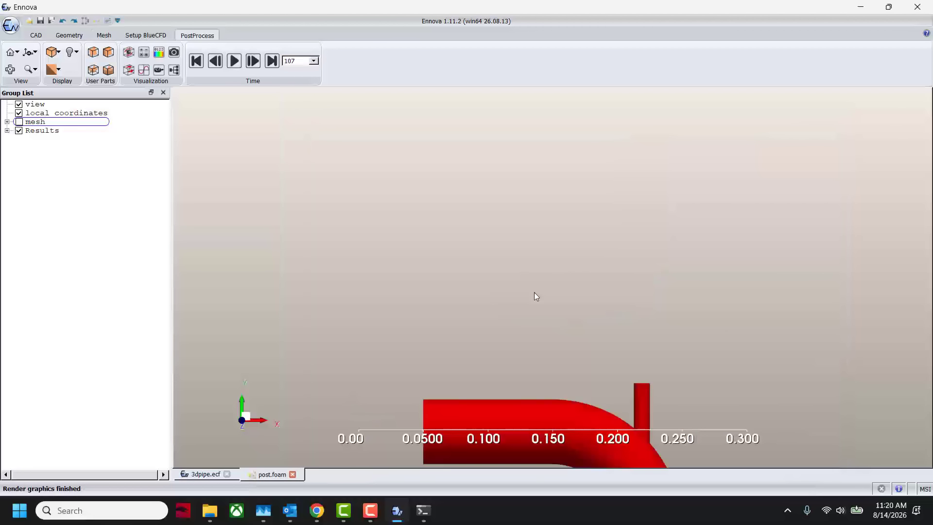
- Color all default result parts, from pipe to sym, by the U_mag scalar field
scroll(535, 292, down, 5)
drag(489, 192, 639, 277)
scroll(635, 258, up, 4)
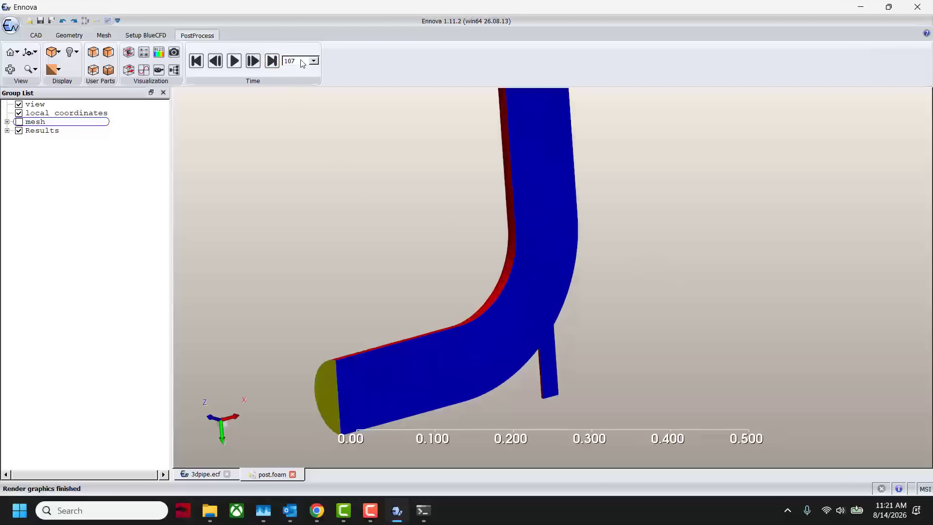
click(7, 130)
click(73, 149)
shift+click(77, 189)
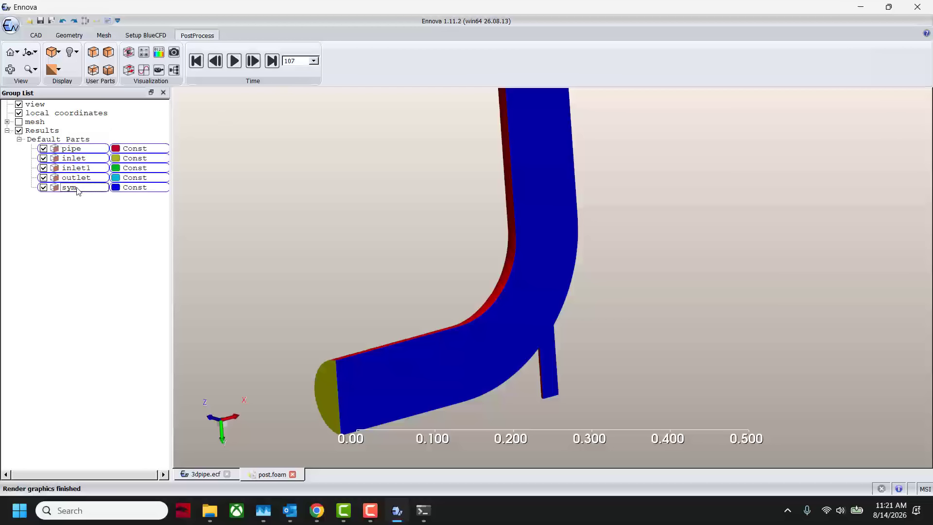
right_click(80, 189)
mouse_move(122, 239)
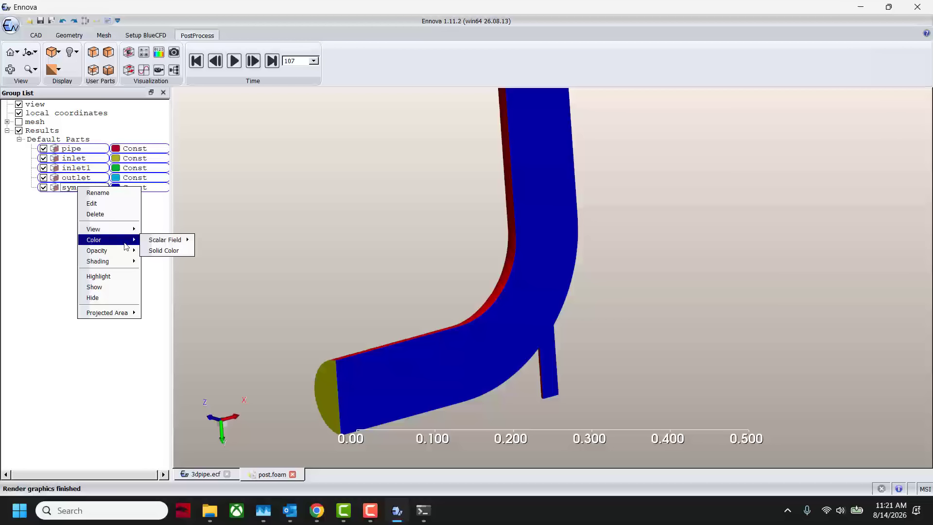
mouse_move(193, 241)
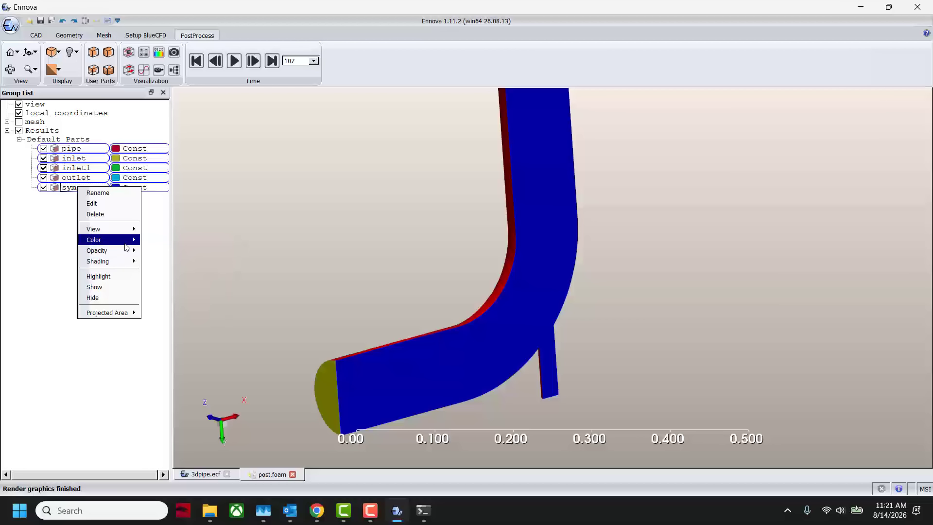
mouse_move(163, 242)
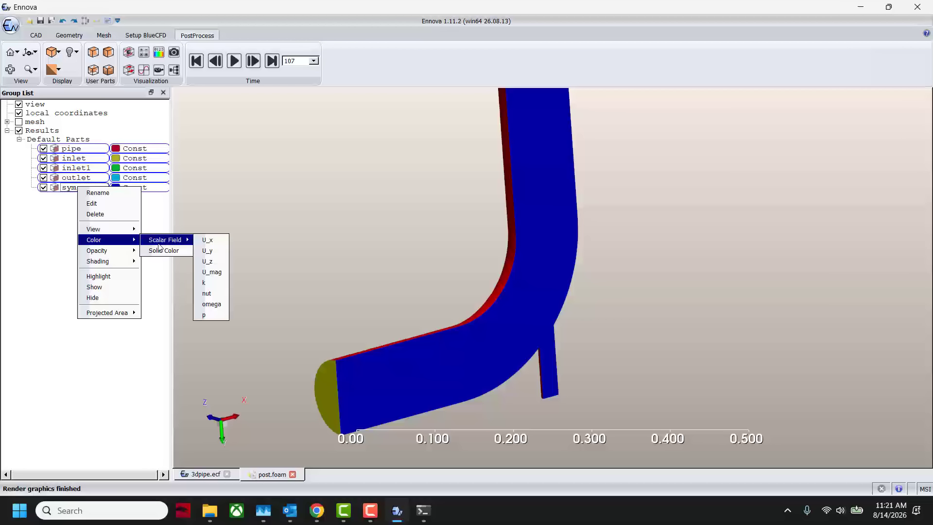
click(209, 272)
- Reposition and enlarge the U_mag color bar beside the pipe and examine the velocity distribution on the symmetry plane
drag(532, 289, 465, 281)
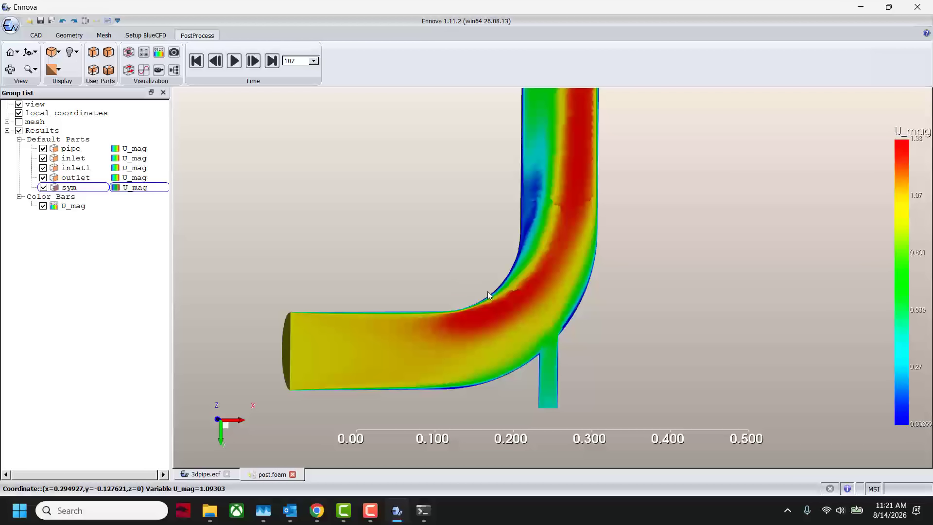
scroll(488, 291, down, 2)
drag(895, 221, 834, 255)
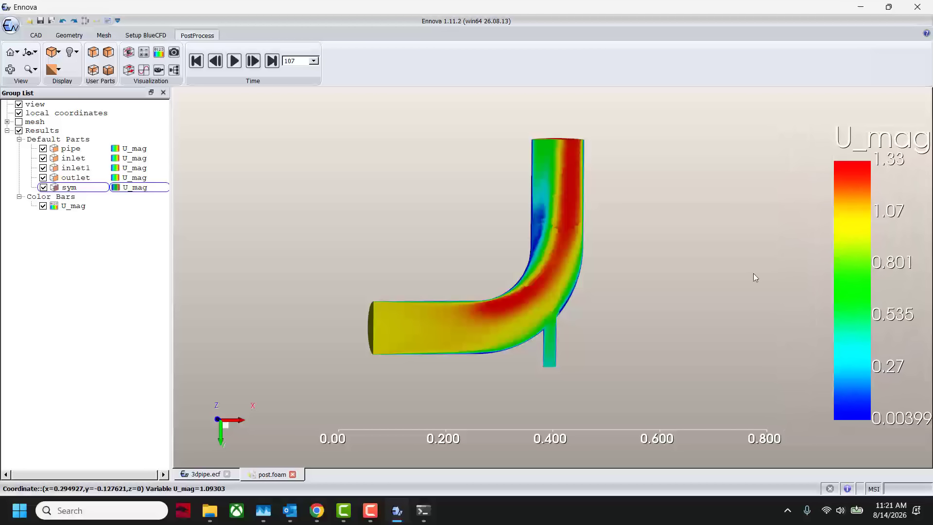
mouse_move(550, 251)
mouse_down()
mouse_move(602, 253)
mouse_move(552, 254)
mouse_up()
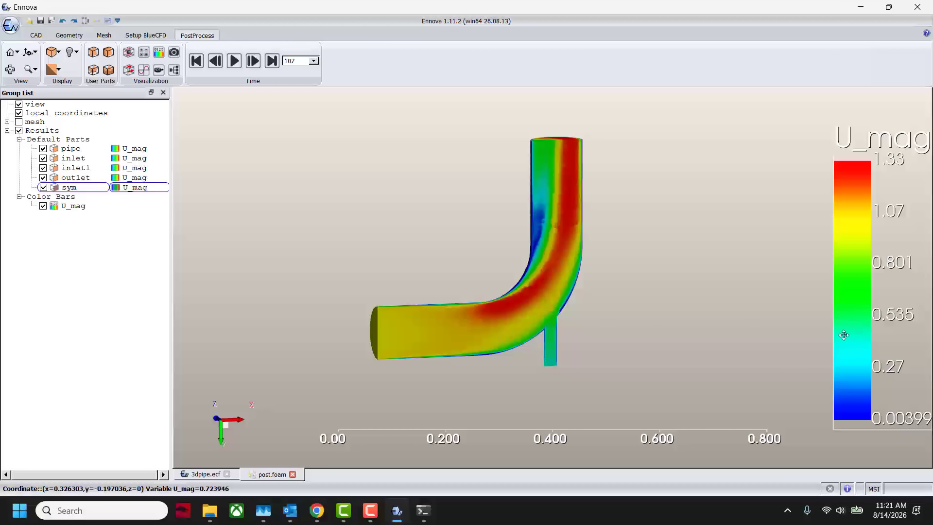
mouse_move(543, 332)
mouse_down()
mouse_move(517, 247)
mouse_move(520, 191)
mouse_move(519, 320)
mouse_move(534, 332)
mouse_up()
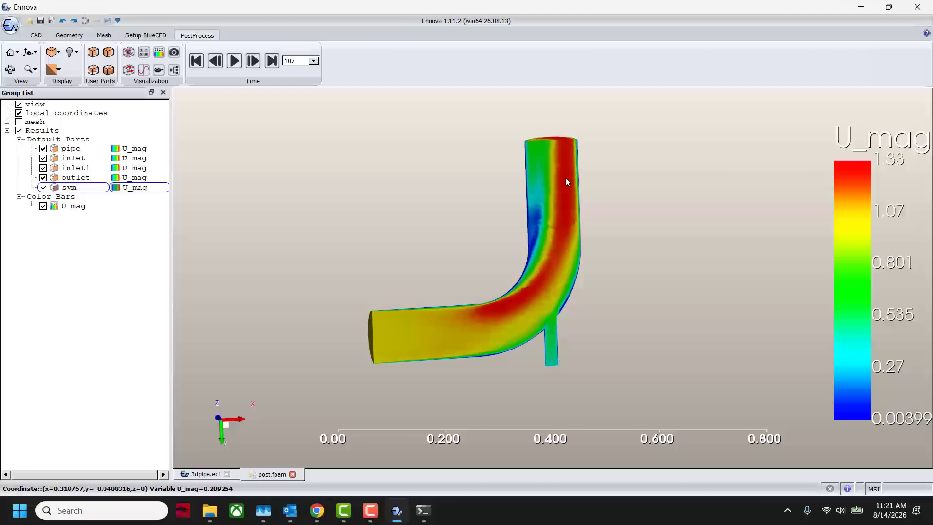
- Create a plane-based vector plot of U colored by U_x, using the CFD grid type with frustum clipping off
drag(534, 222, 556, 285)
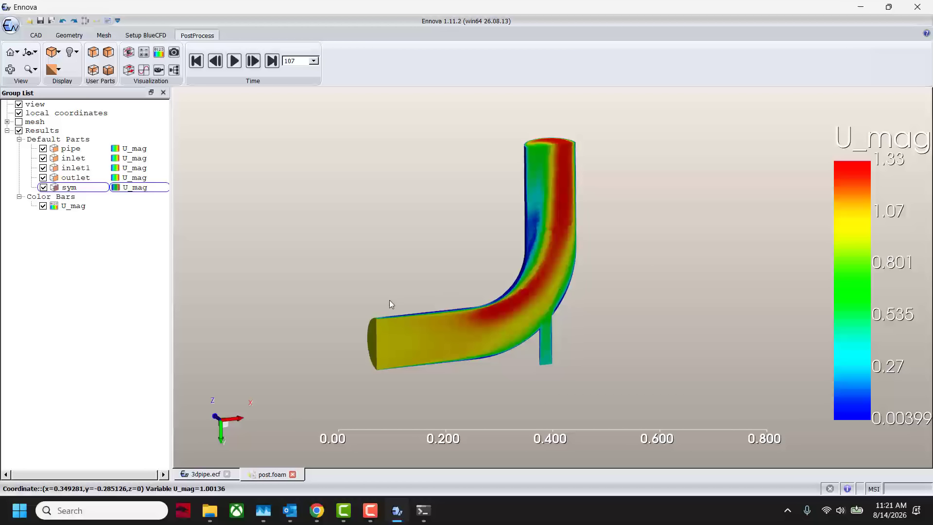
click(129, 71)
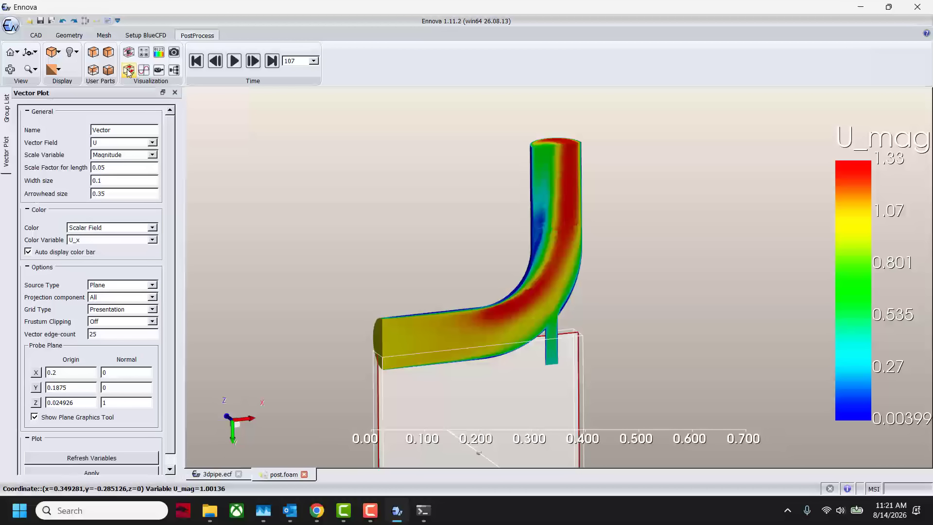
scroll(467, 267, down, 3)
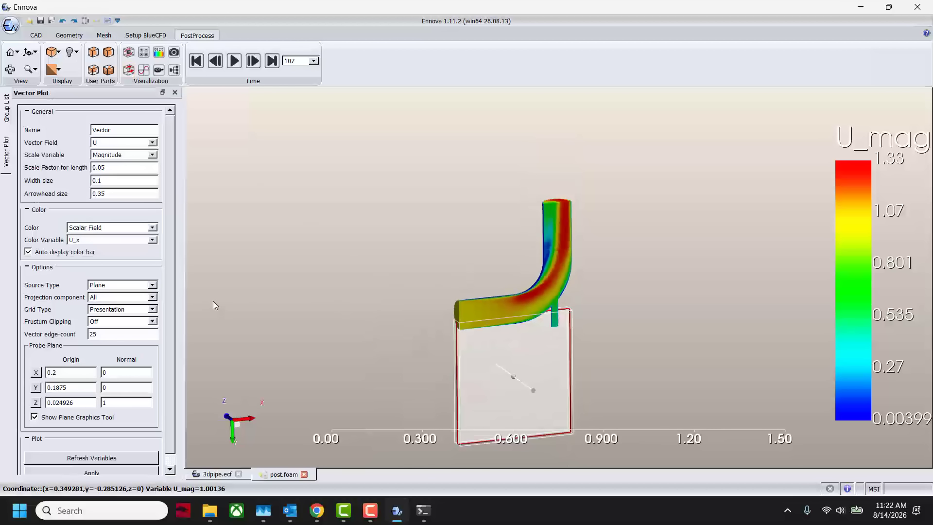
drag(383, 316, 223, 304)
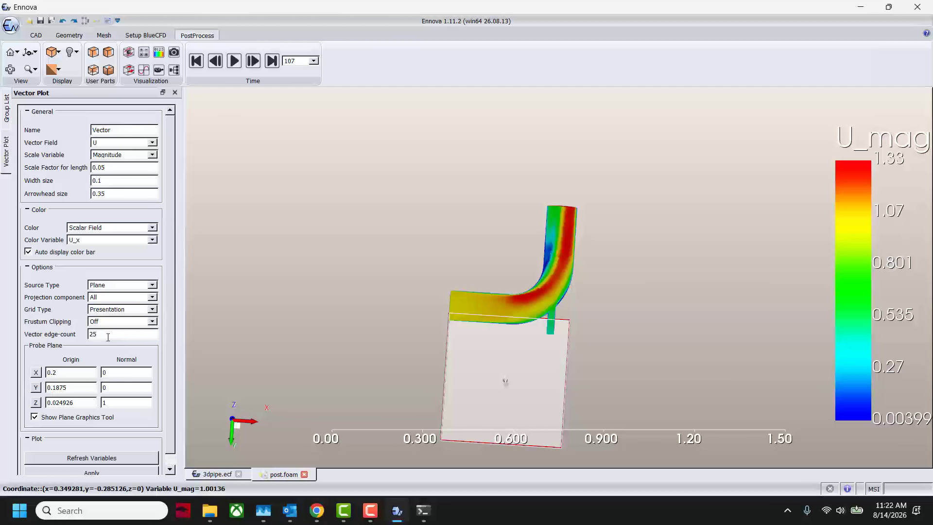
click(146, 310)
click(129, 326)
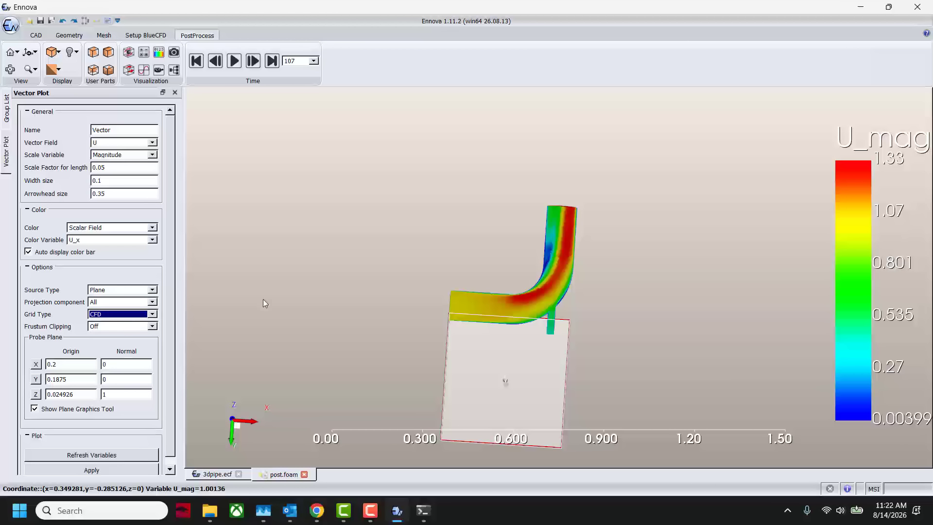
click(109, 469)
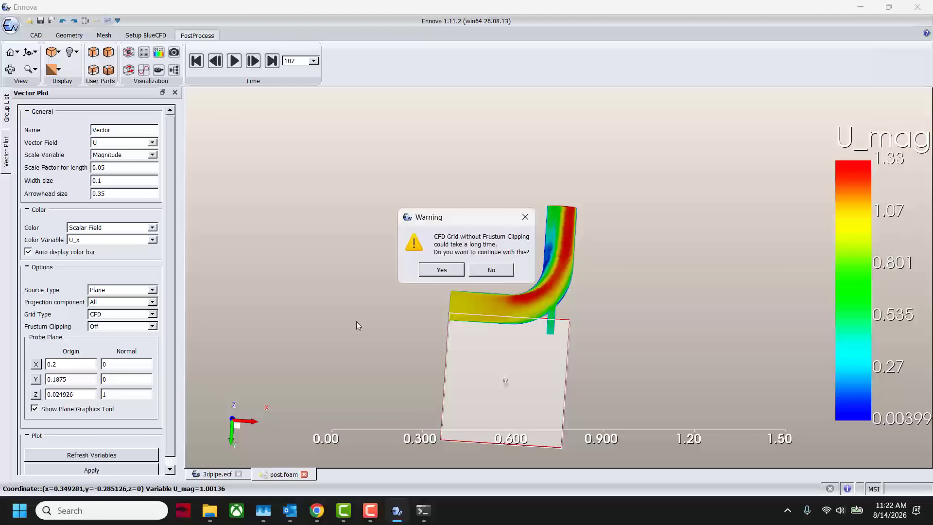
click(457, 269)
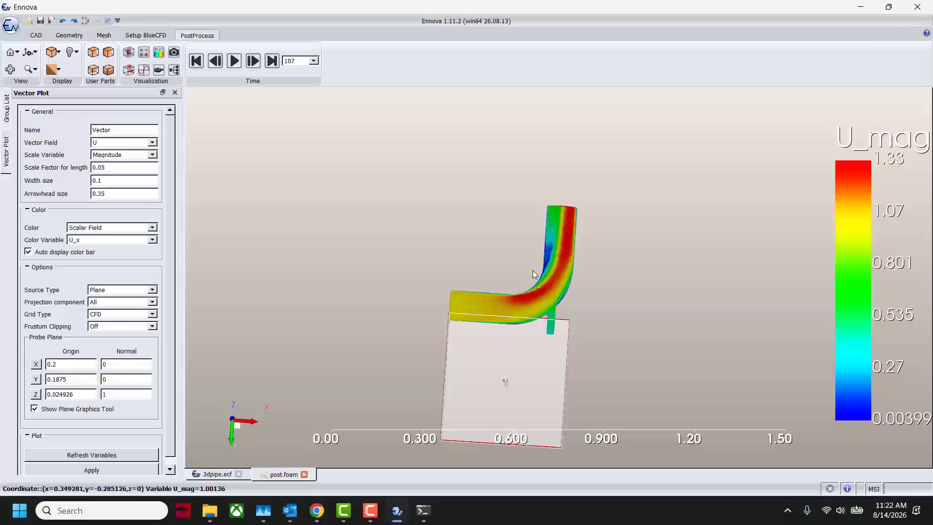
- Hide the sym part and examine the velocity vectors inside the pipe
scroll(579, 275, up, 4)
middle_drag(578, 275, 581, 181)
scroll(581, 206, up, 4)
scroll(581, 184, down, 4)
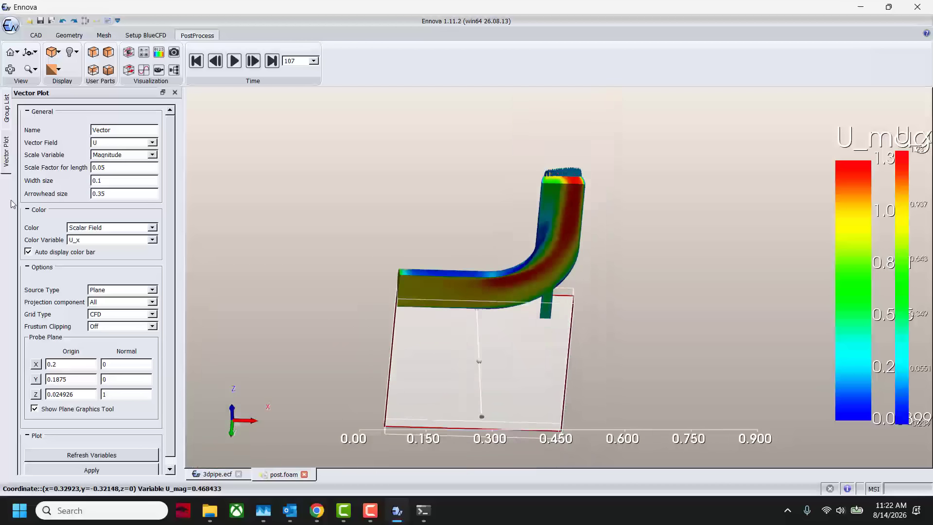
click(6, 107)
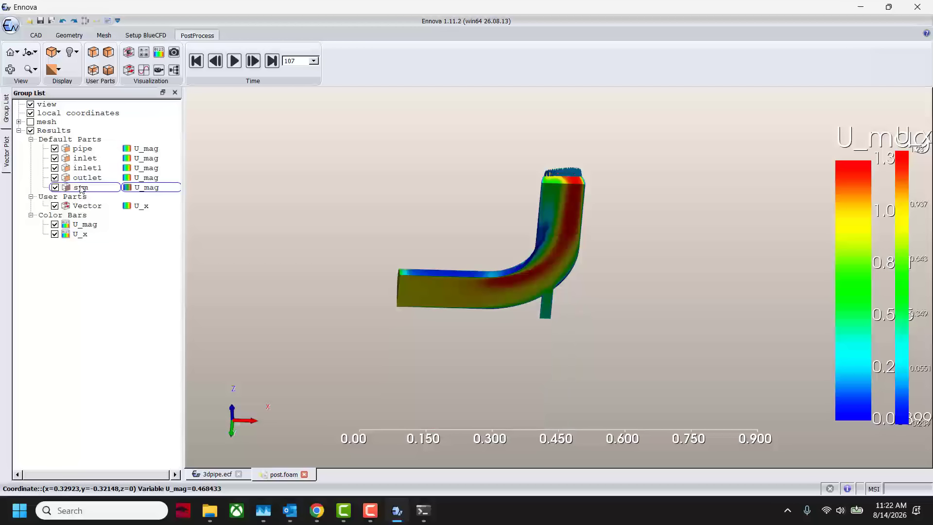
click(55, 188)
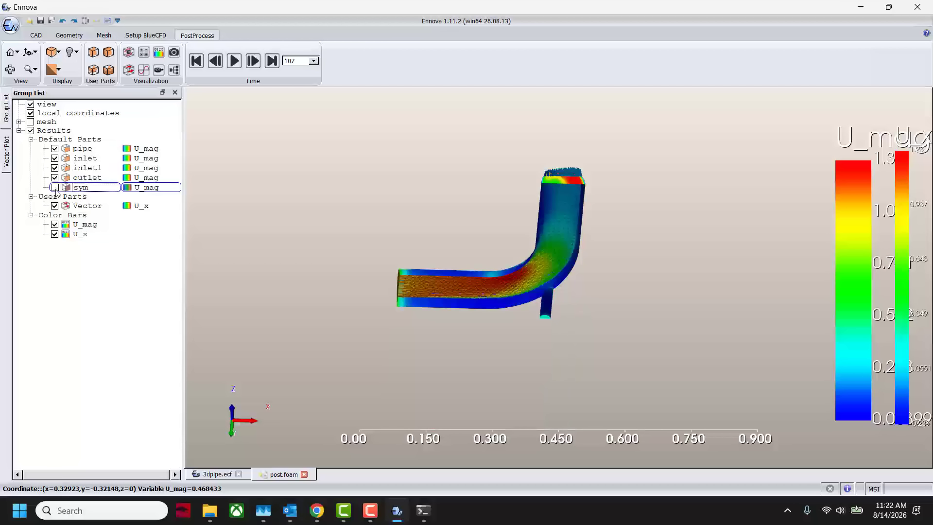
middle_drag(378, 180, 398, 170)
scroll(387, 258, up, 4)
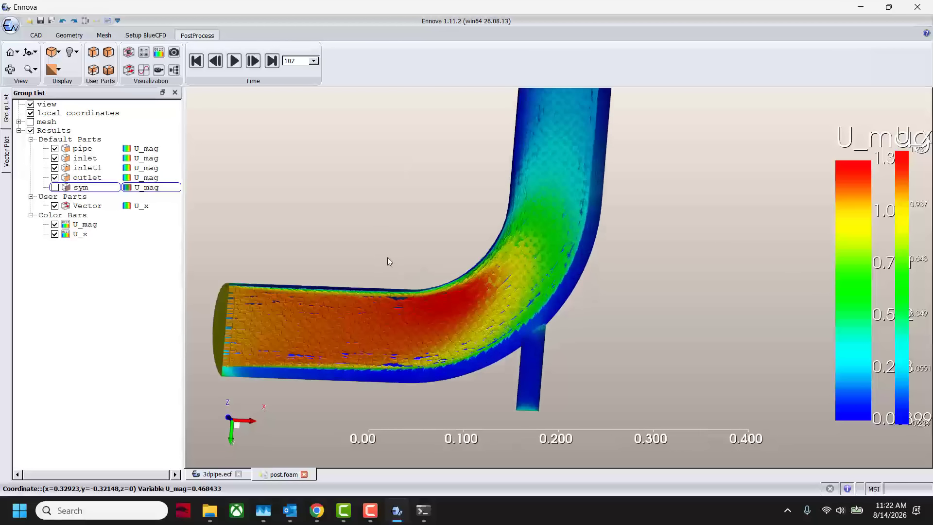
middle_drag(387, 258, 399, 297)
scroll(428, 243, up, 4)
scroll(421, 240, down, 5)
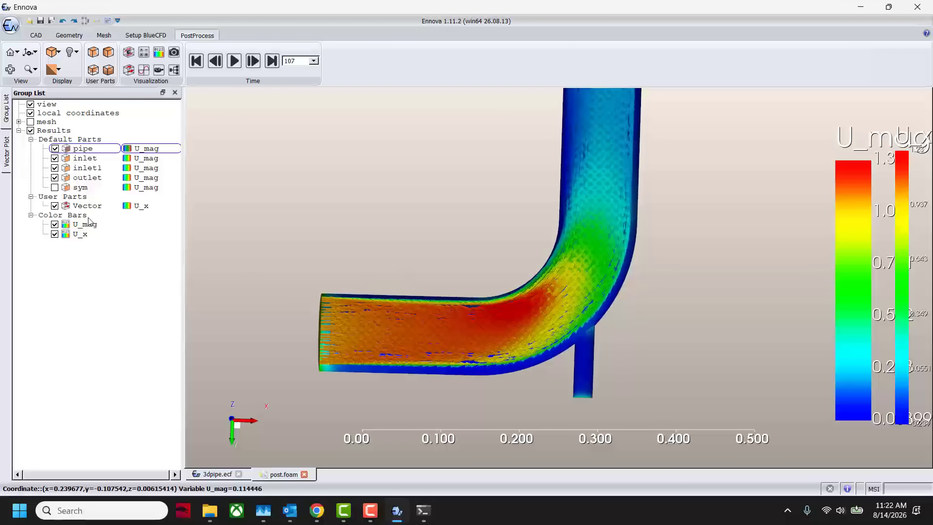
- Set the existing Vector plot's length scale factor to 0.02 and regenerate it, keeping the CFD grid unclipped
click(103, 206)
right_click(120, 207)
click(72, 210)
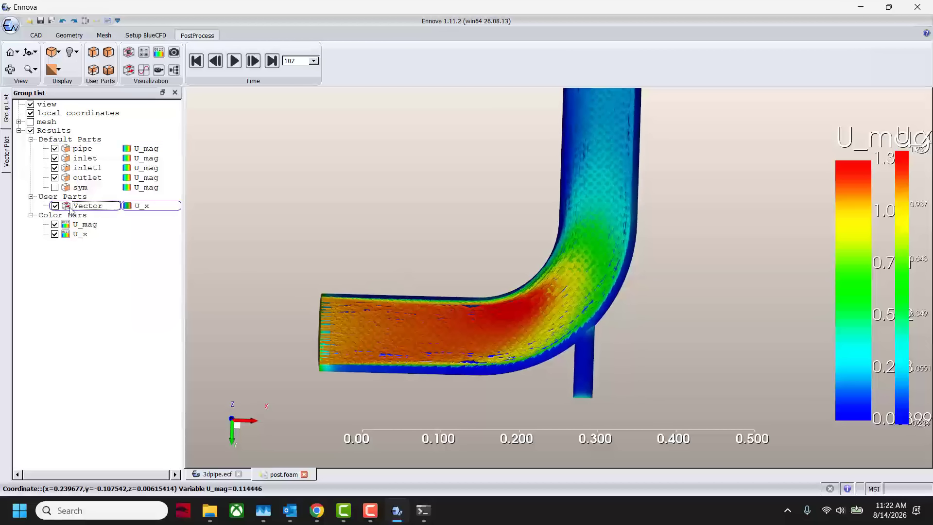
right_click(80, 207)
click(110, 221)
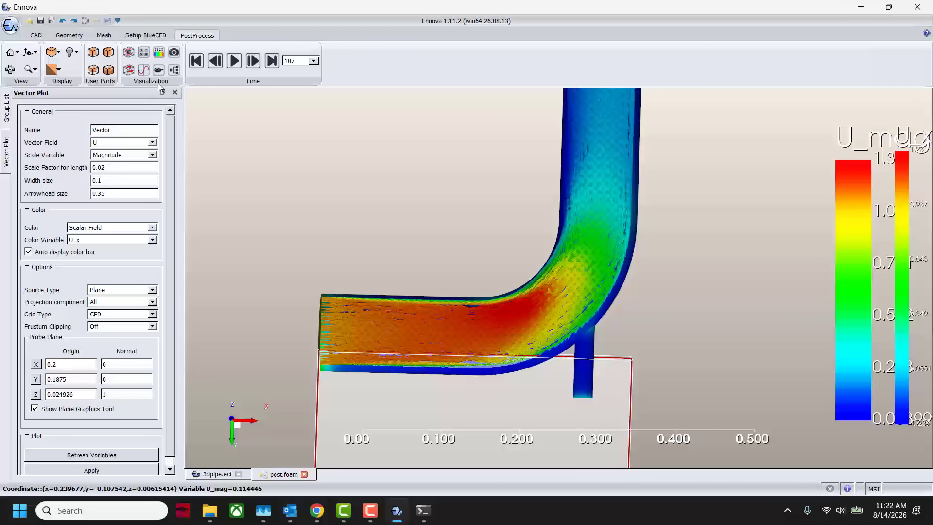
click(103, 470)
click(433, 271)
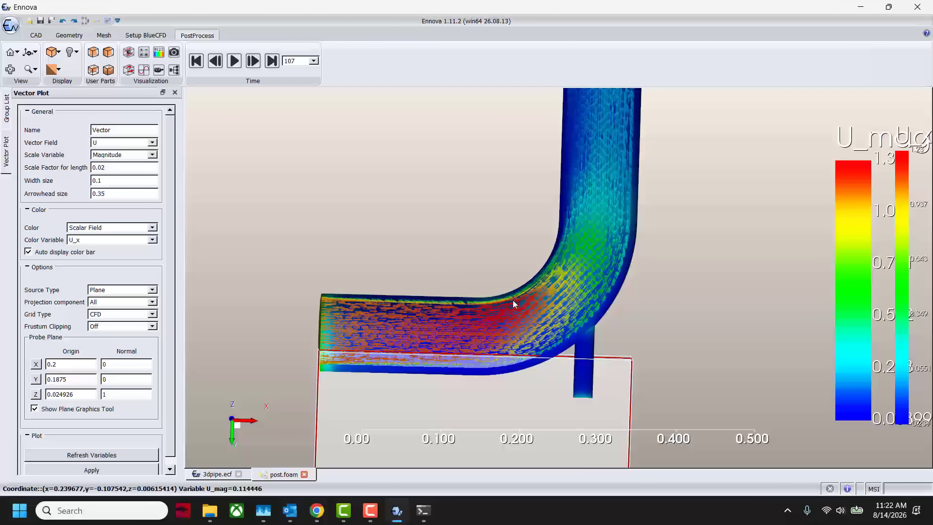
- Examine the shortened velocity vectors around the pipe bend and along the outlet leg
scroll(513, 299, up, 5)
scroll(548, 294, down, 3)
middle_drag(510, 319, 520, 345)
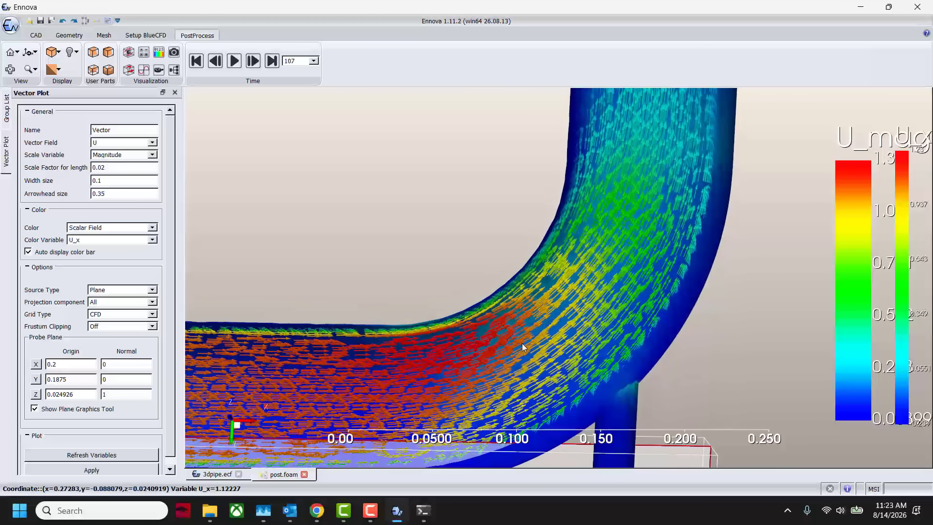
scroll(591, 300, down, 4)
scroll(588, 228, up, 8)
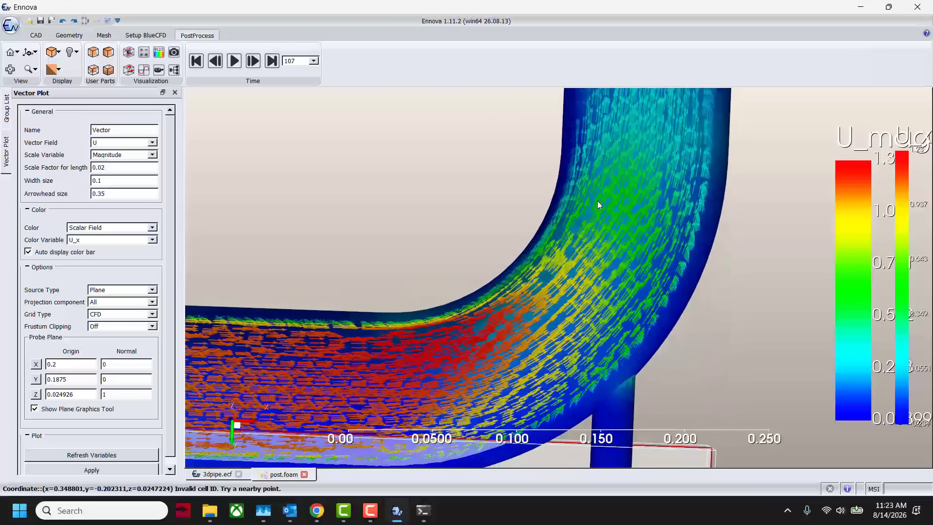
scroll(511, 257, up, 2)
middle_drag(591, 279, 541, 251)
scroll(549, 248, down, 2)
scroll(552, 248, down, 1)
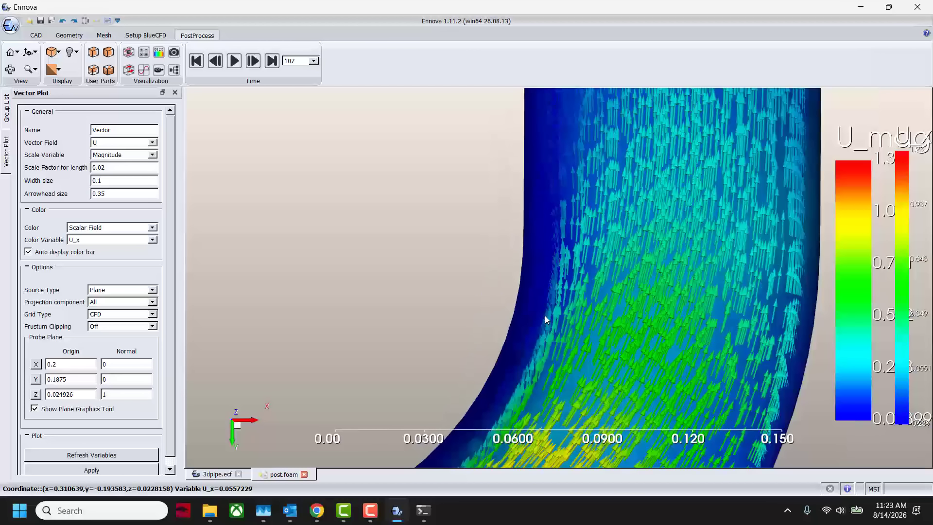
scroll(554, 289, down, 7)
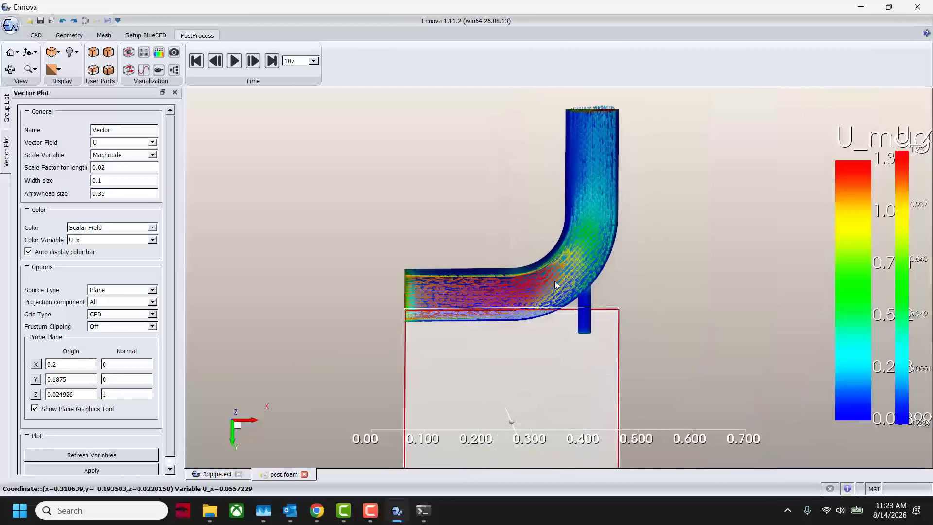
- Hide the outlet, inlet1, inlet and pipe parts and examine the velocity vectors on their own
click(175, 92)
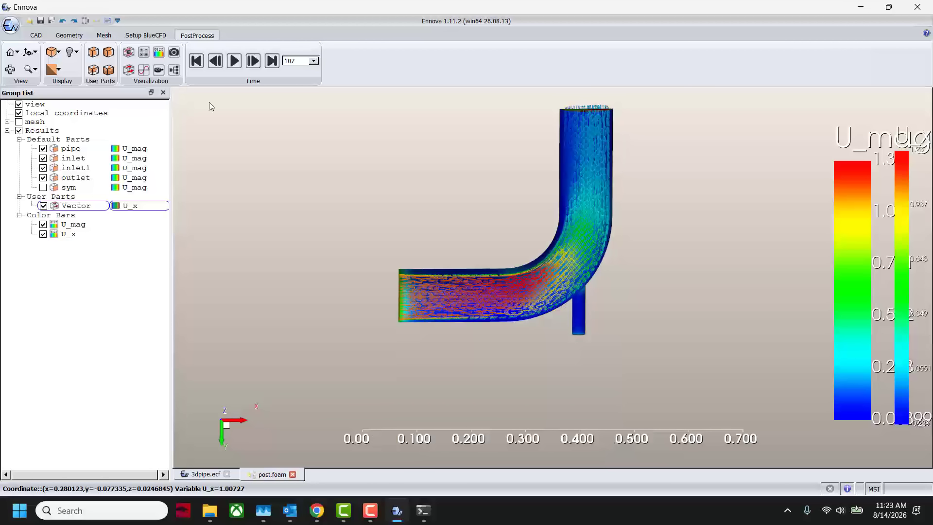
drag(488, 205, 512, 234)
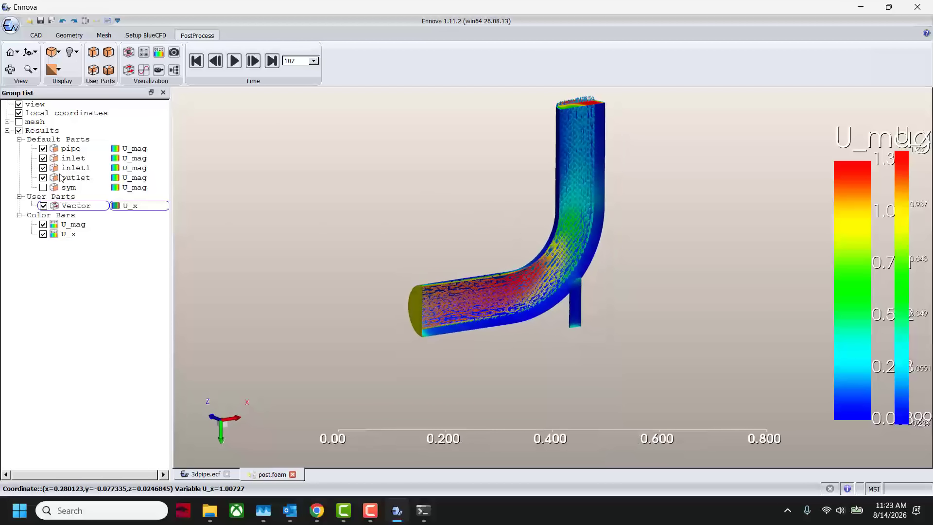
click(43, 177)
click(43, 168)
click(44, 158)
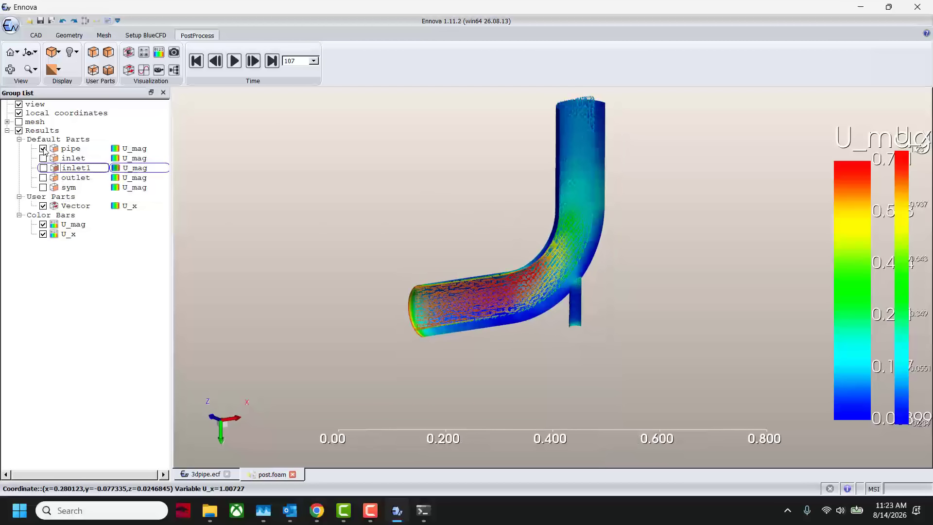
click(43, 148)
drag(285, 166, 325, 210)
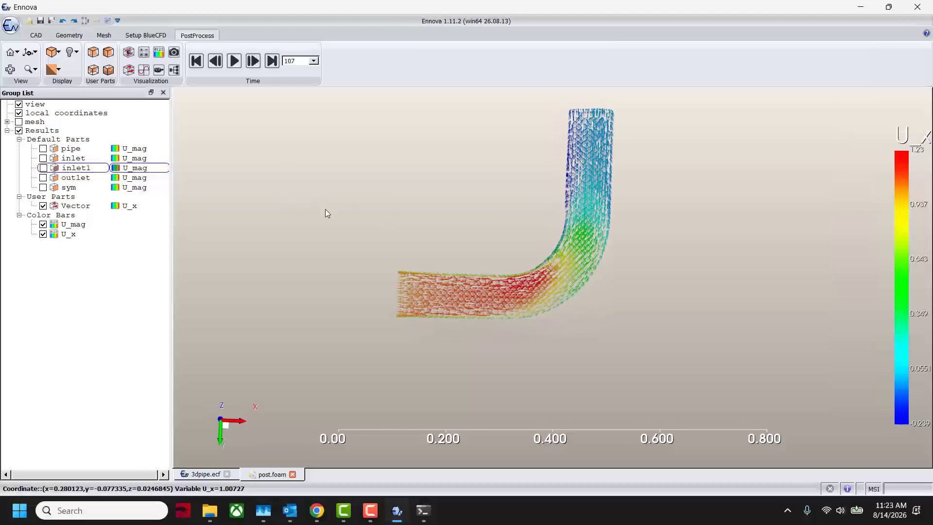
scroll(366, 238, up, 5)
scroll(368, 240, up, 3)
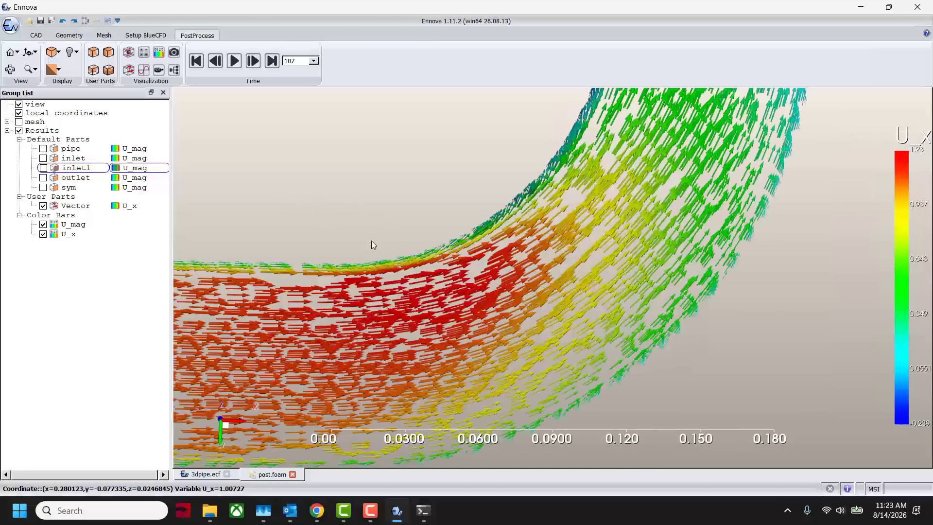
scroll(372, 240, down, 6)
middle_drag(371, 241, 395, 363)
drag(395, 363, 395, 298)
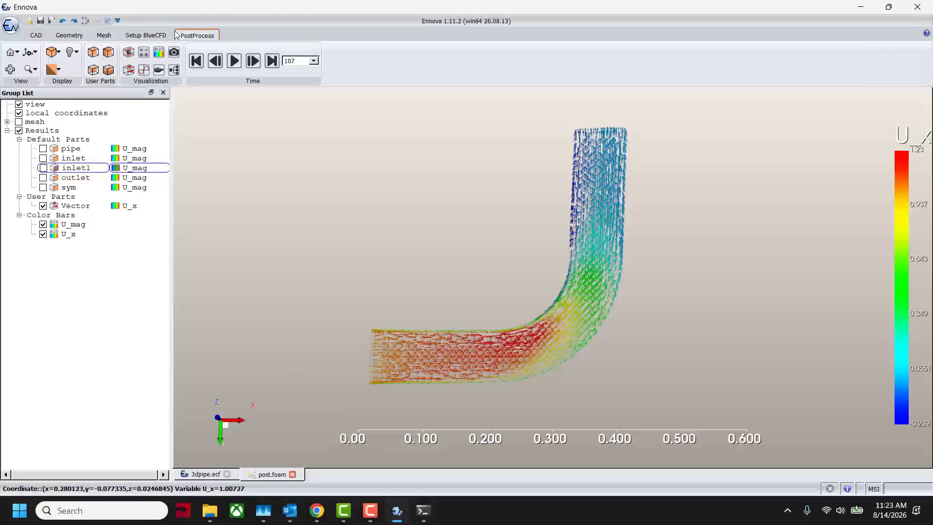
- Switch to the 3dpipe.ecf document, enlarge the dictionary settings area and open the writeDict settings
click(200, 475)
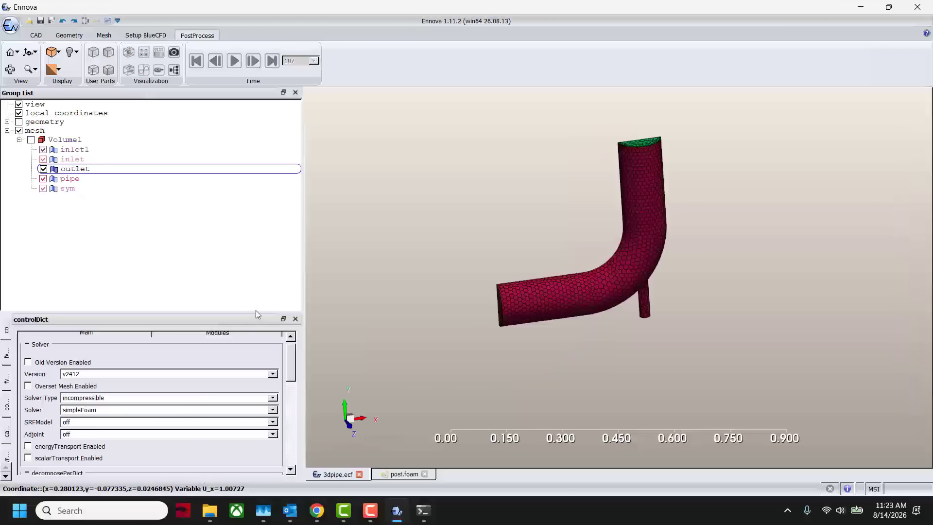
drag(250, 313, 250, 187)
drag(292, 261, 313, 448)
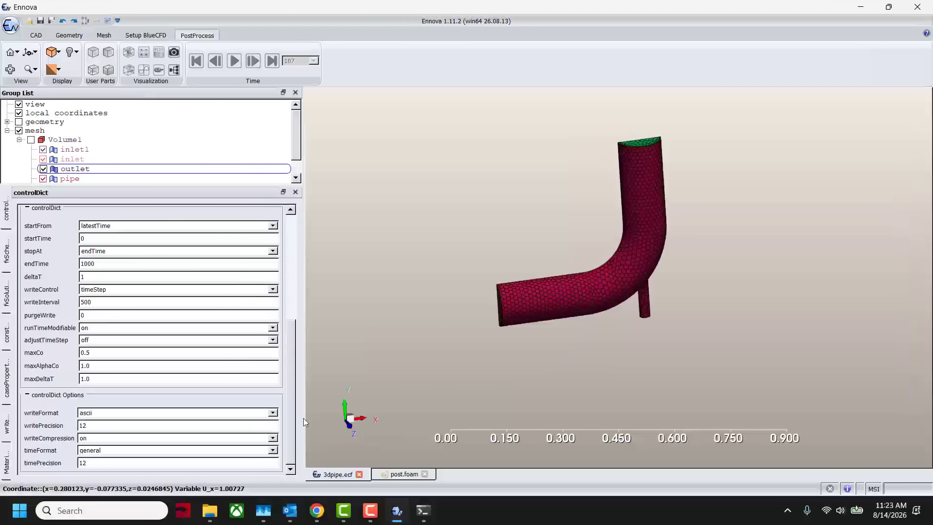
click(146, 35)
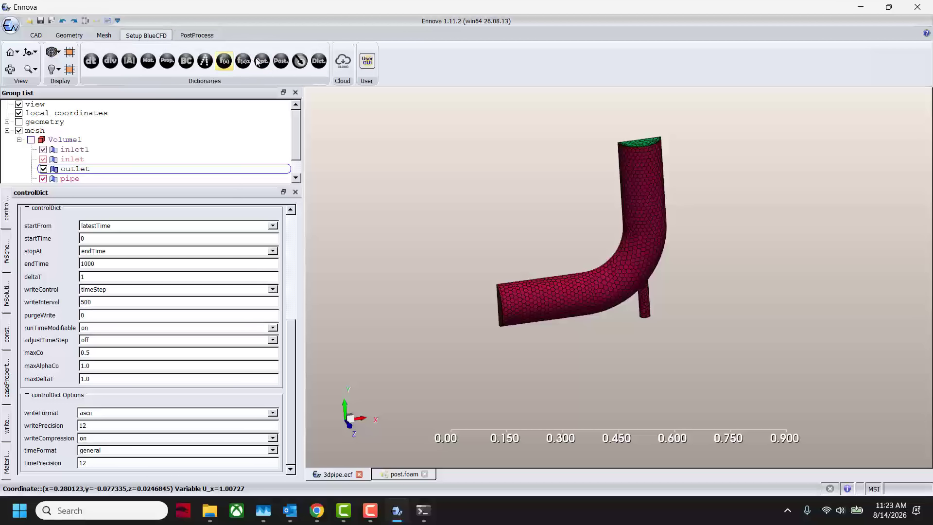
click(318, 60)
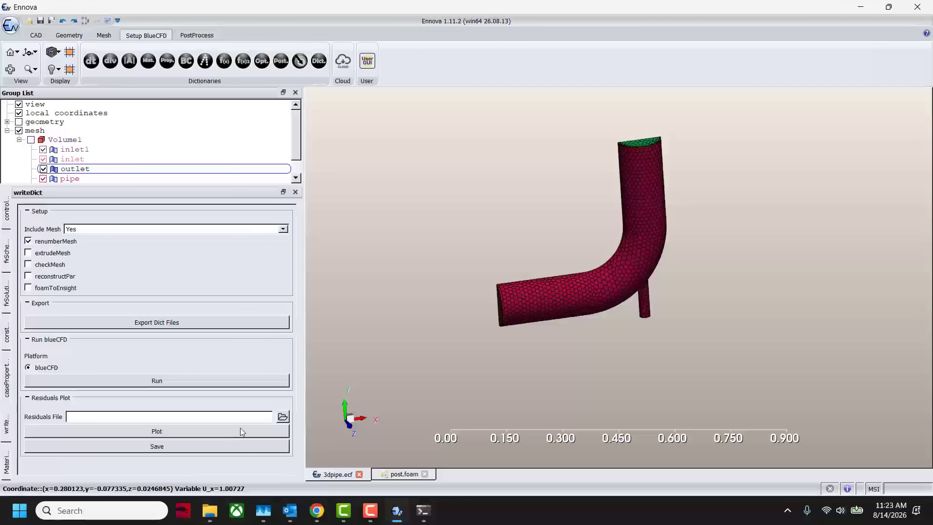
- Load solverInfo.dat from the e1 case's postProcessing/residuals/0 folder and plot the solver residuals
click(282, 417)
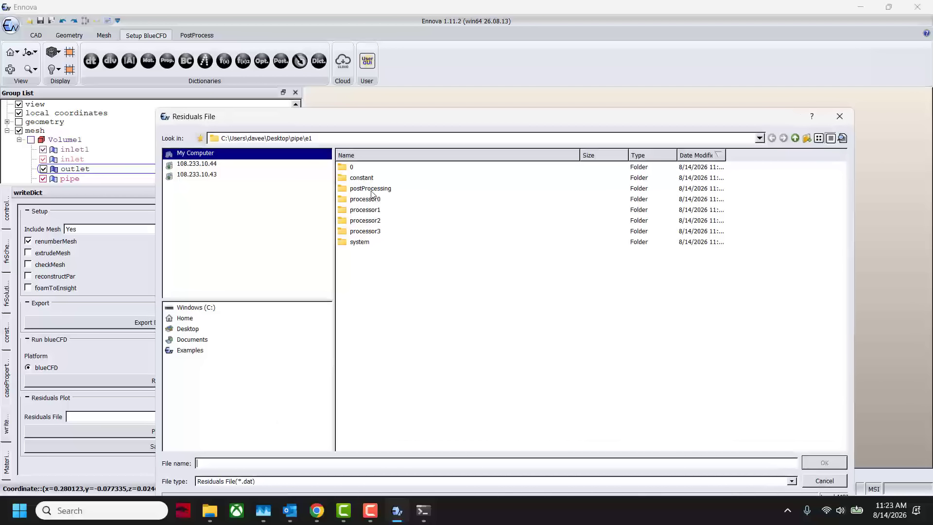
double_click(382, 191)
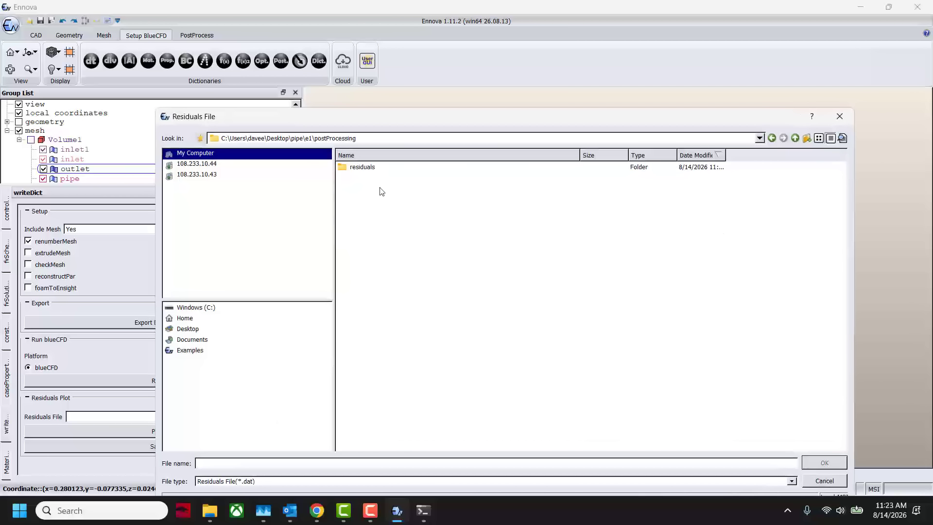
double_click(381, 169)
double_click(380, 170)
click(381, 170)
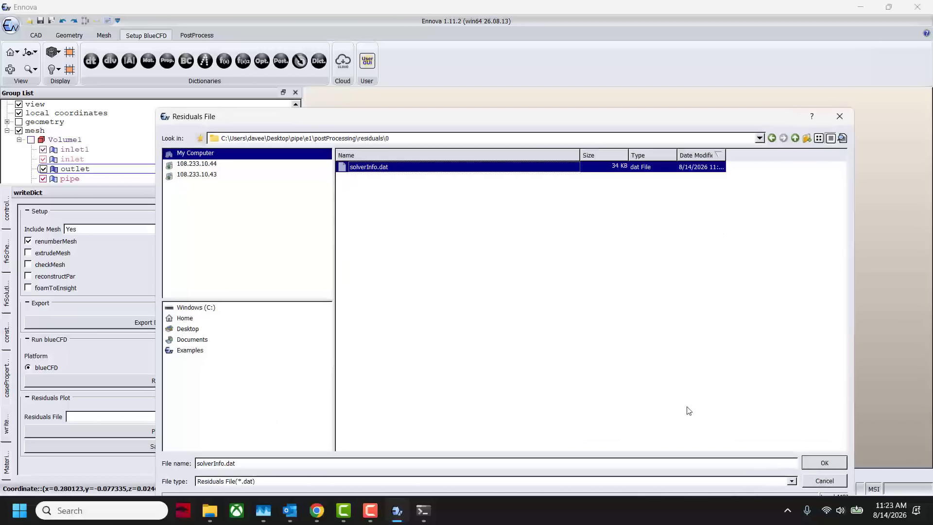
click(808, 464)
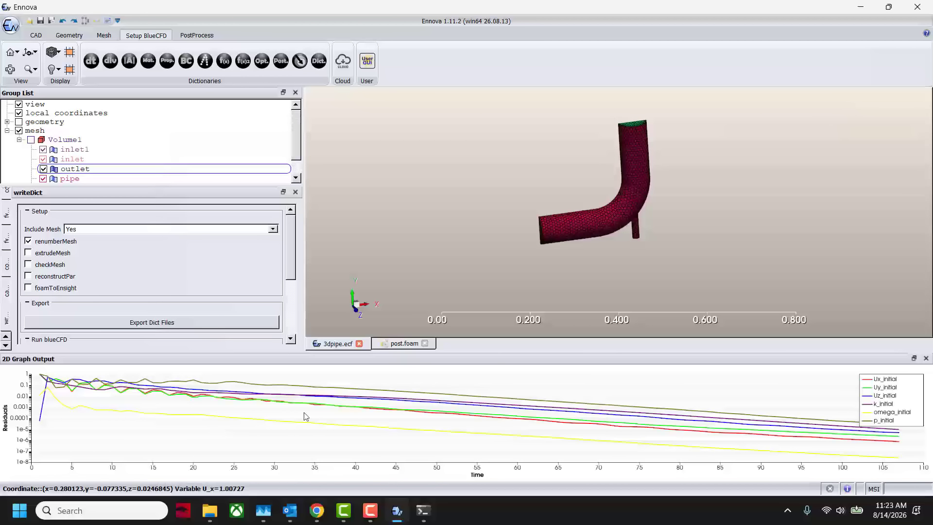
click(210, 428)
mouse_move(903, 437)
scroll(657, 198, up, 2)
middle_drag(657, 195, 607, 231)
scroll(607, 231, down, 1)
mouse_move(607, 231)
mouse_down()
mouse_move(660, 230)
mouse_move(607, 230)
mouse_up()
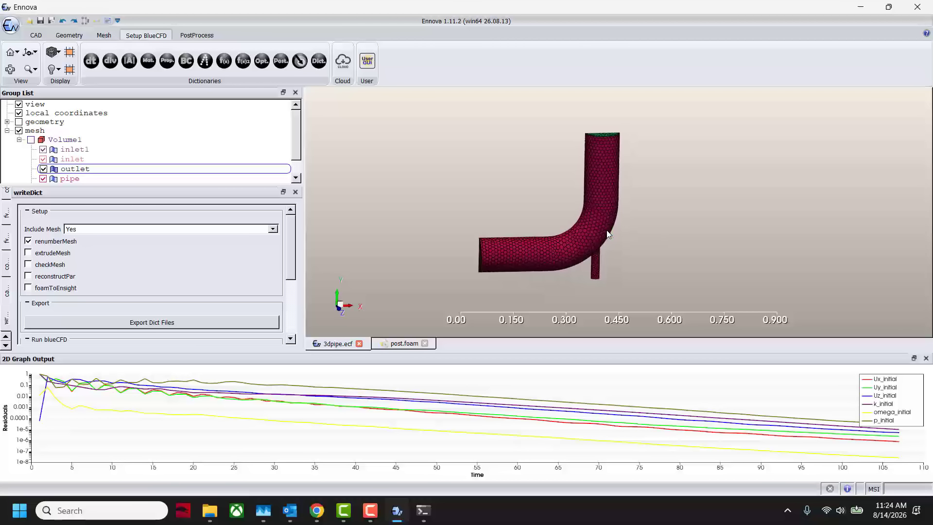